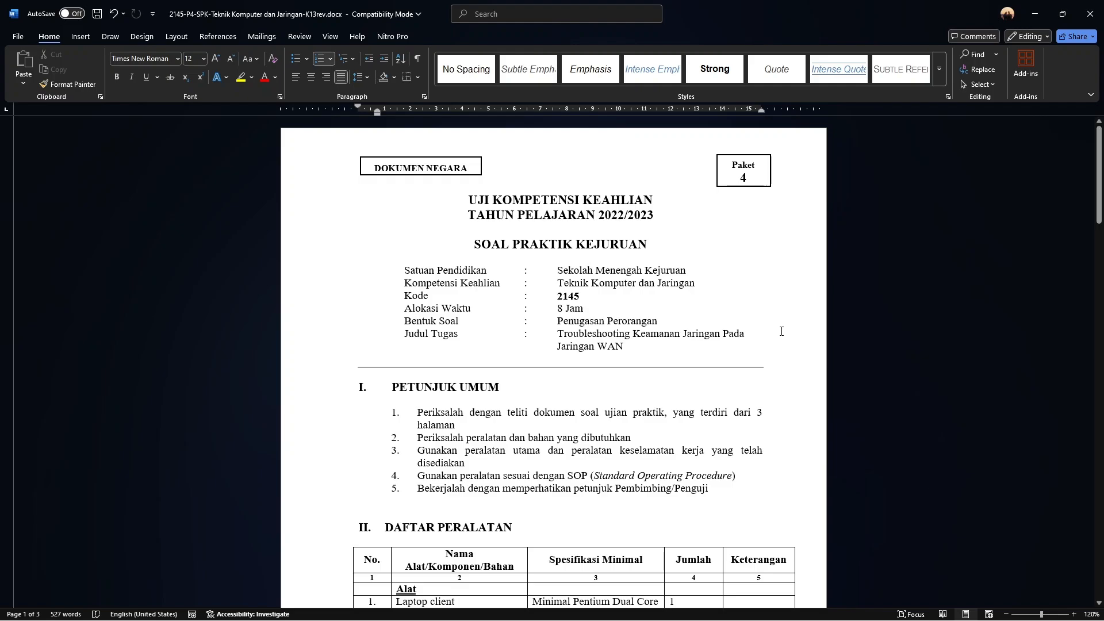
Scroll to page 2 and read items 8 and 9 of the Jaringan Lokal requirements
{"action": "left_click_drag", "start_coordinate": [1099, 188], "coordinate": [1101, 371]}
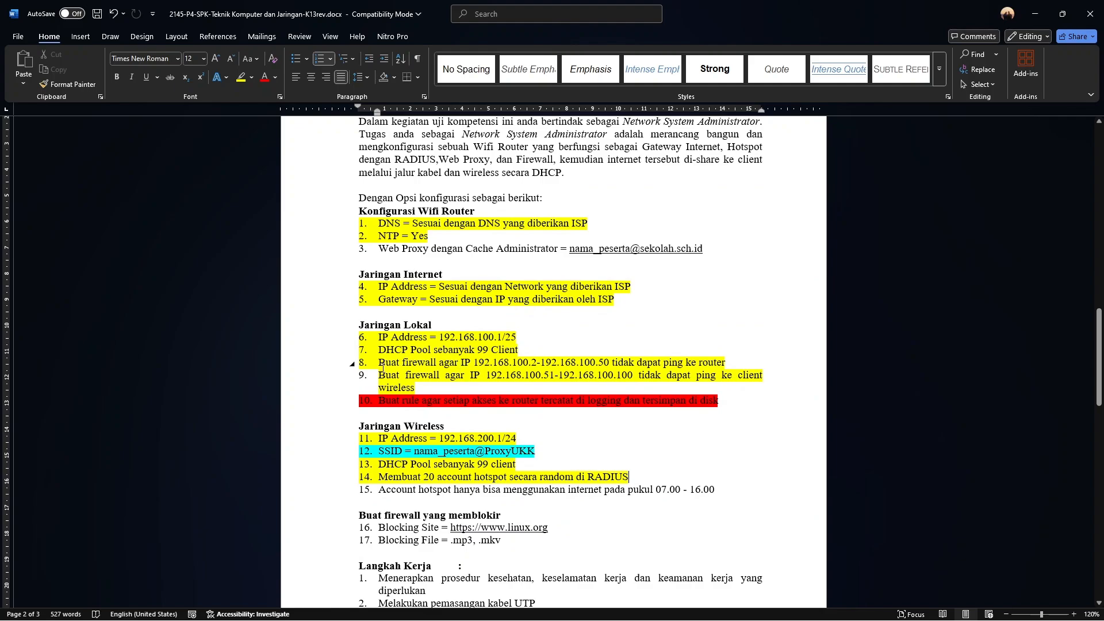
{"action": "left_click_drag", "start_coordinate": [380, 363], "coordinate": [726, 363]}
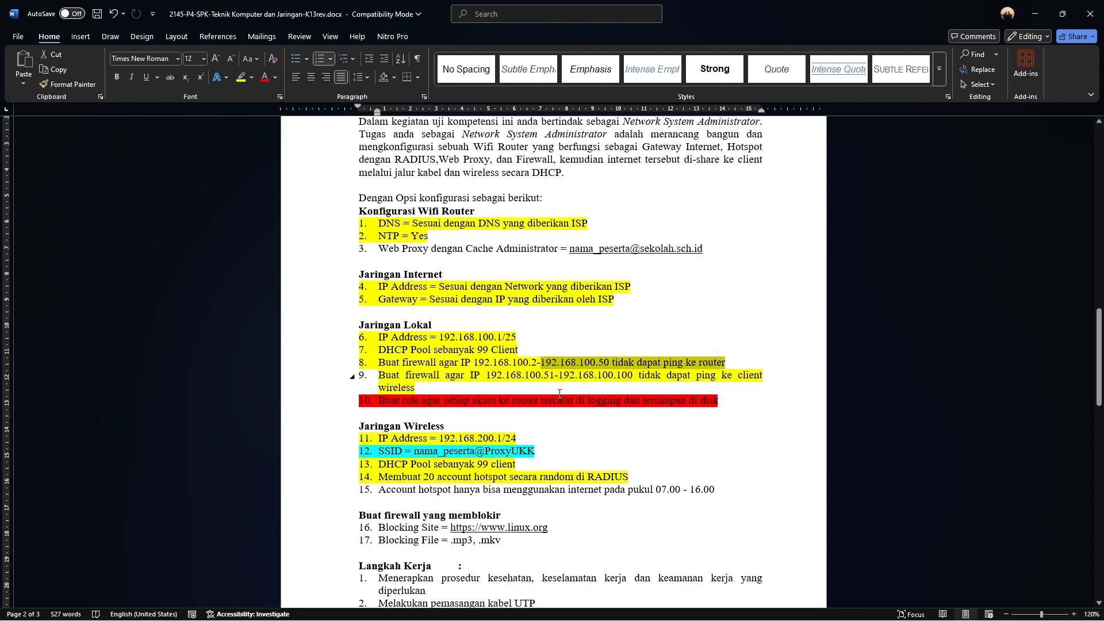
{"action": "left_click", "coordinate": [509, 386]}
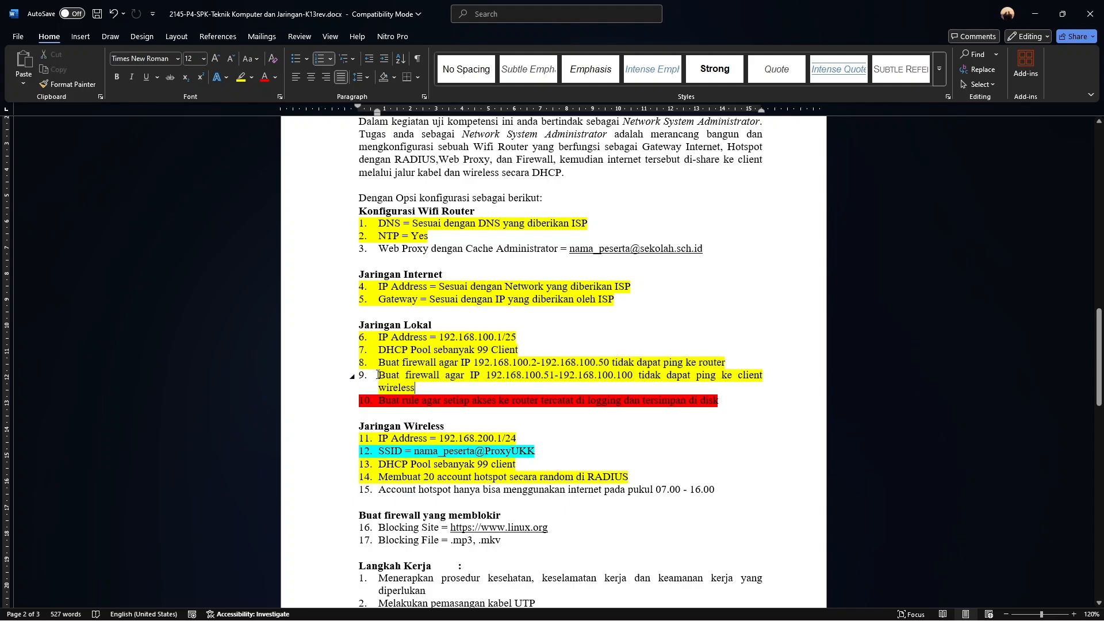
{"action": "left_click_drag", "start_coordinate": [378, 375], "coordinate": [421, 387]}
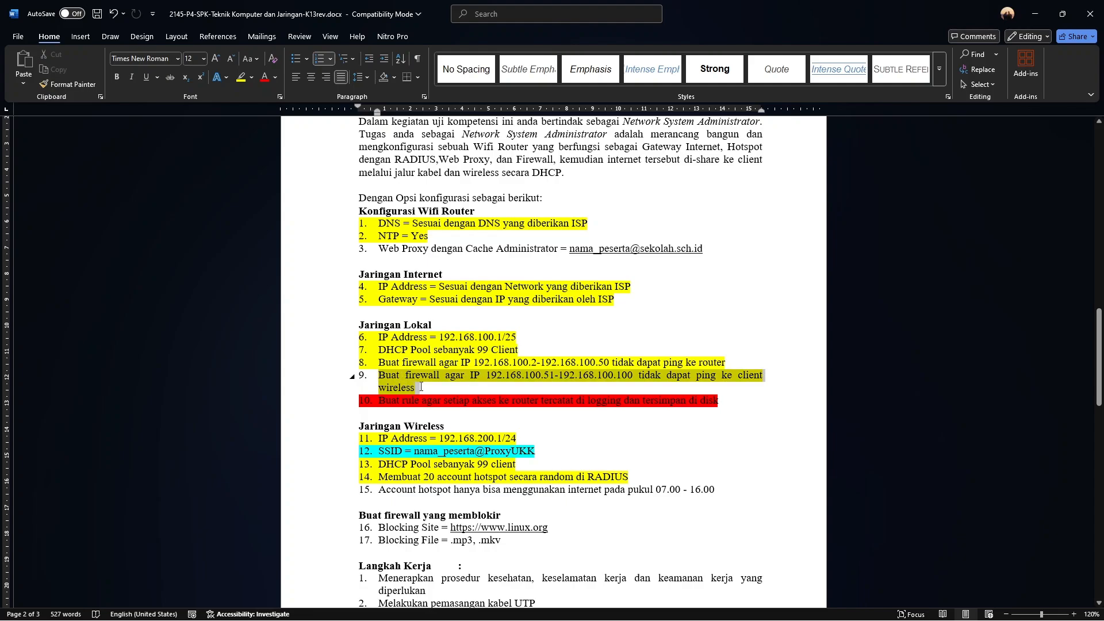
{"action": "left_click", "coordinate": [418, 386]}
{"action": "triple_click", "coordinate": [418, 384]}
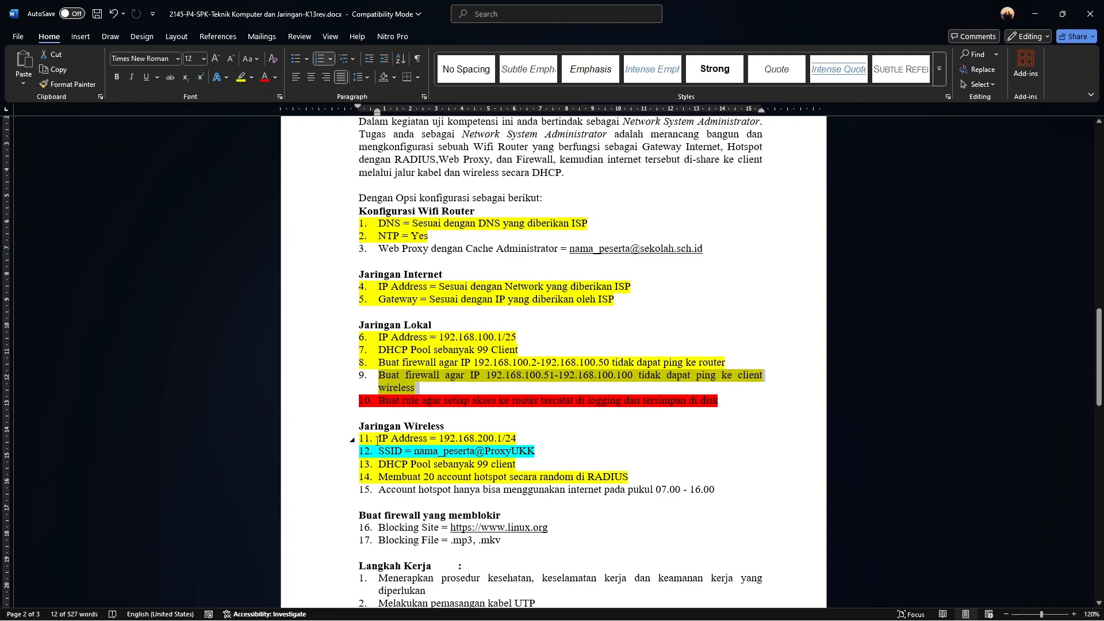
{"action": "left_click", "coordinate": [598, 375]}
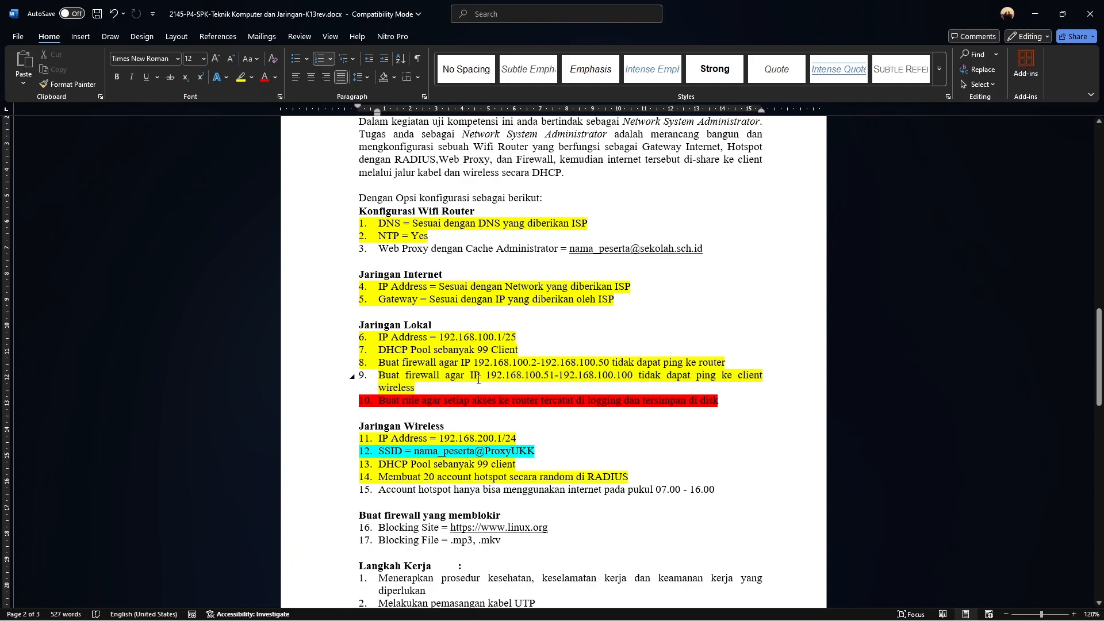
{"action": "left_click_drag", "start_coordinate": [476, 376], "coordinate": [511, 372]}
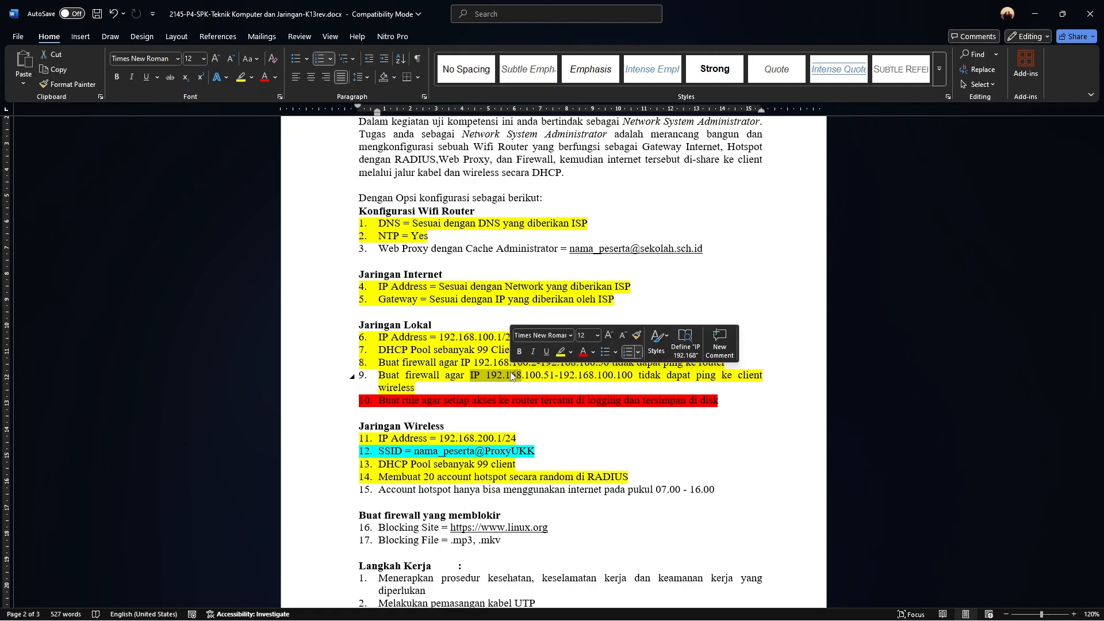
{"action": "key", "text": "Down"}
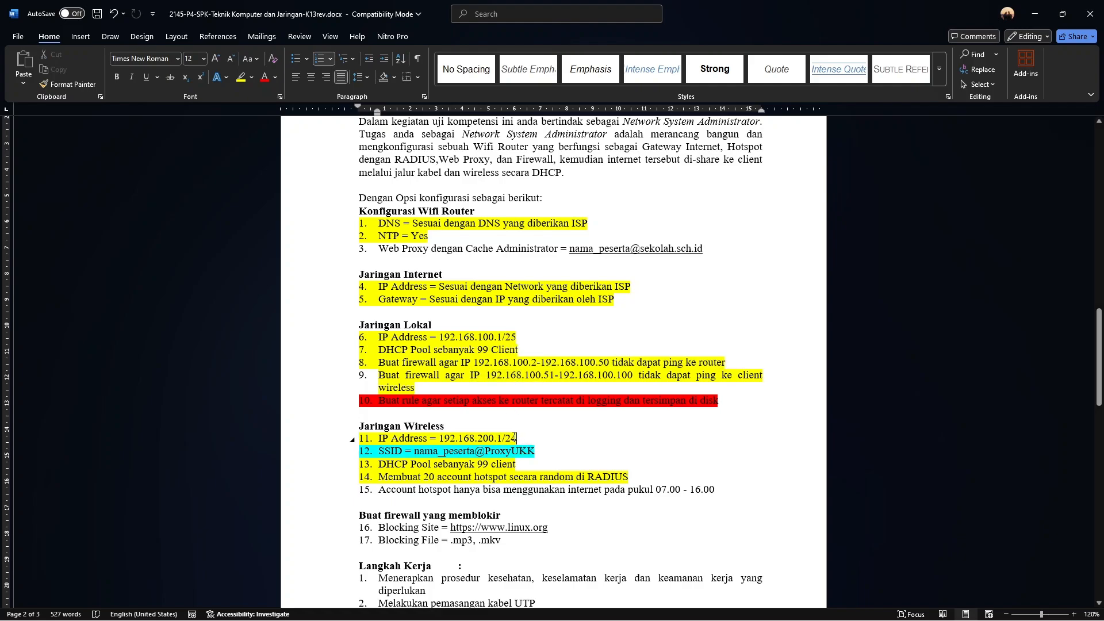
Read item 11's wireless IP Address line in the Jaringan Wireless list
{"action": "left_click_drag", "start_coordinate": [515, 437], "coordinate": [381, 438]}
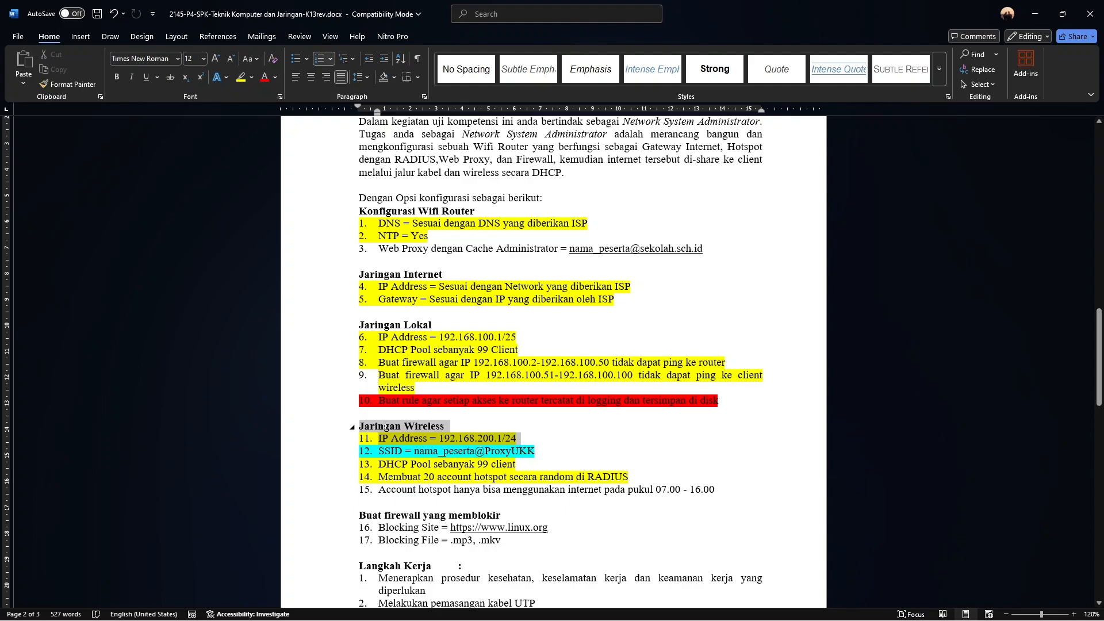
{"action": "left_click", "coordinate": [702, 489]}
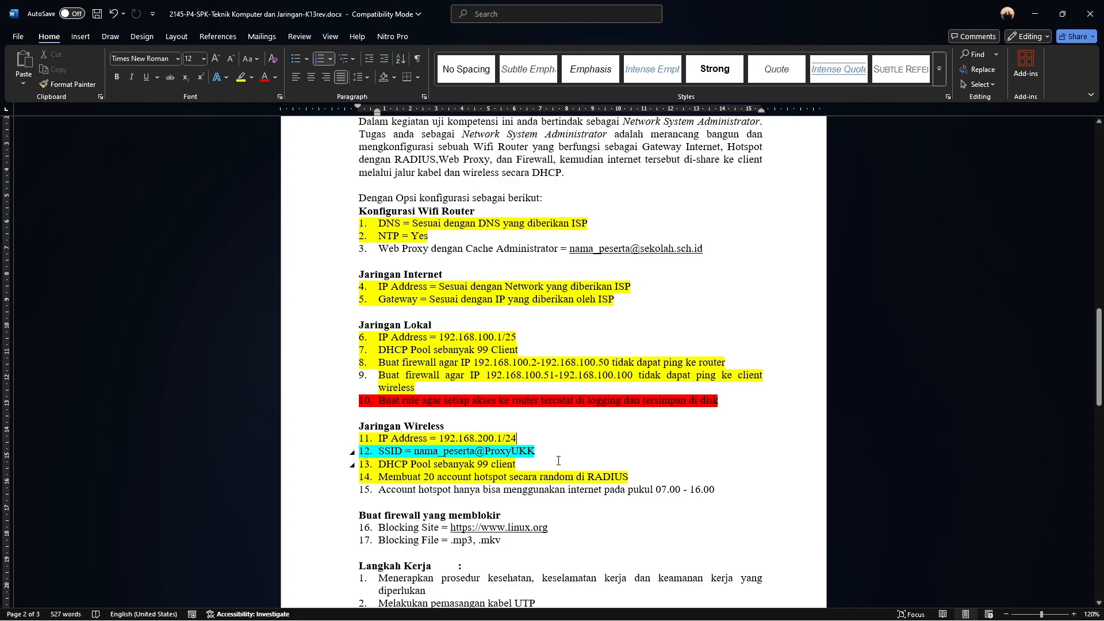
{"action": "mouse_move", "coordinate": [652, 604]}
{"action": "mouse_move", "coordinate": [616, 607]}
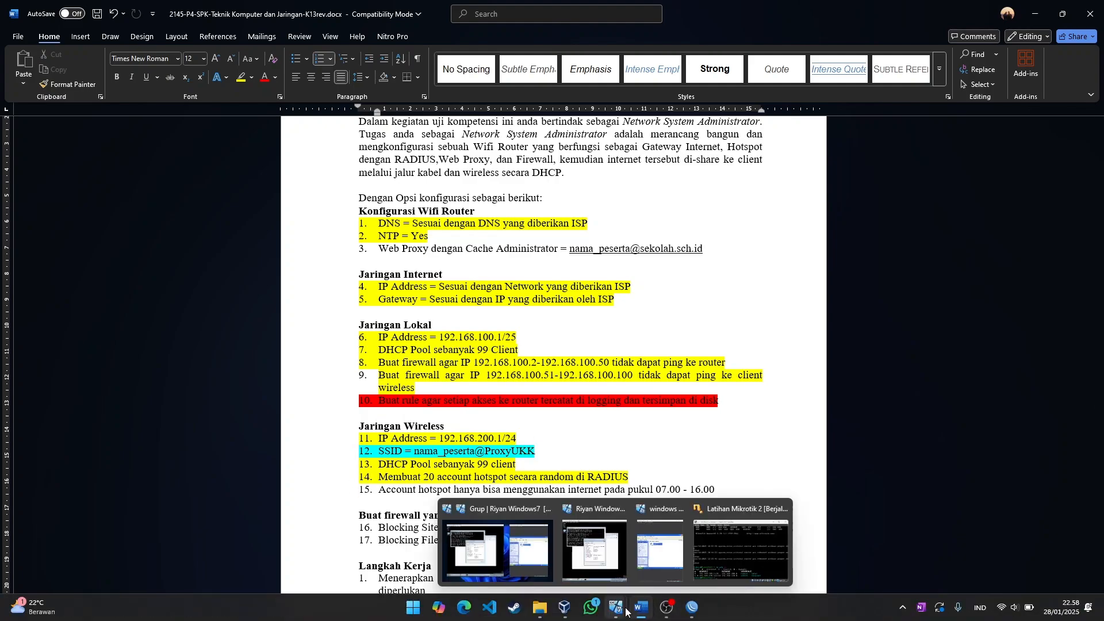
{"action": "mouse_move", "coordinate": [517, 546]}
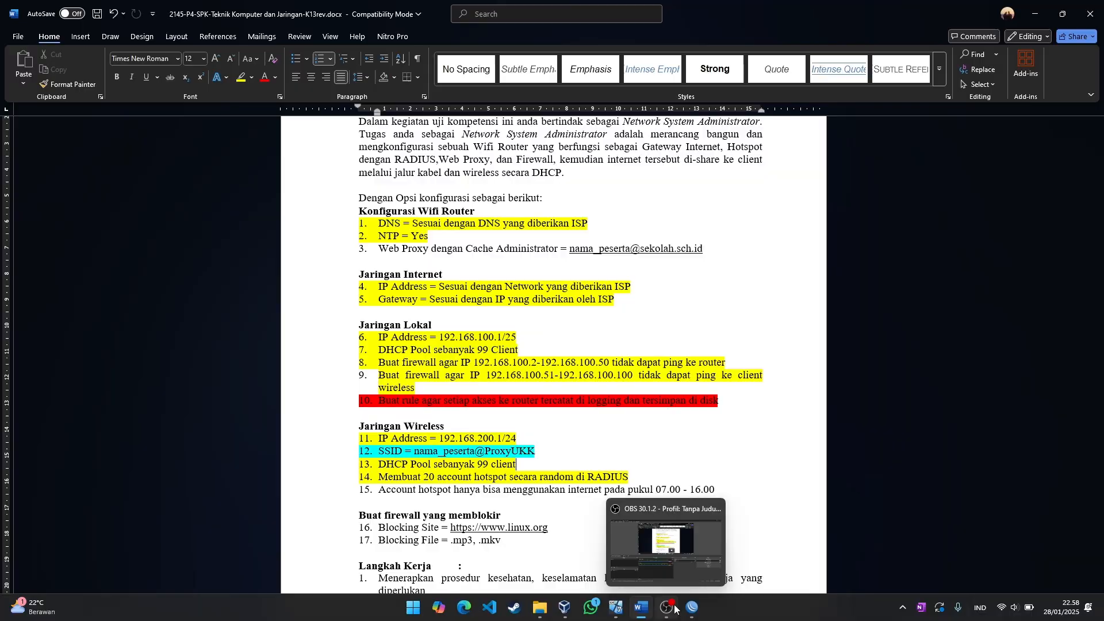
In IP > Addresses, add 192.168.200.1/24 on ether3 - wireless, checking the exam sheet midway
{"action": "left_click", "coordinate": [692, 608]}
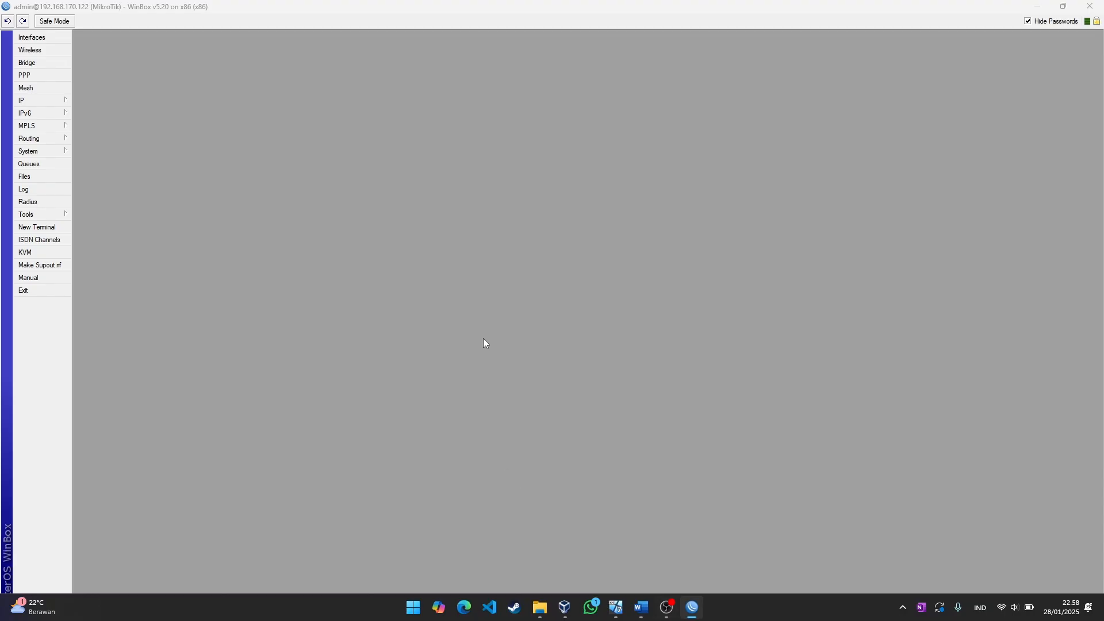
{"action": "left_click", "coordinate": [30, 105]}
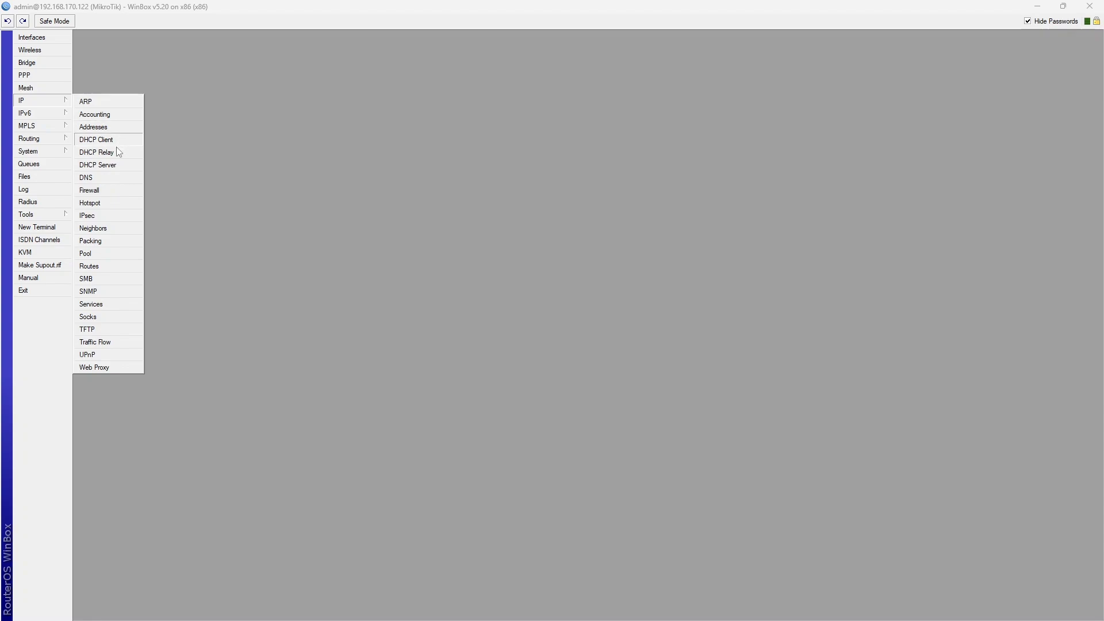
{"action": "left_click", "coordinate": [119, 126]}
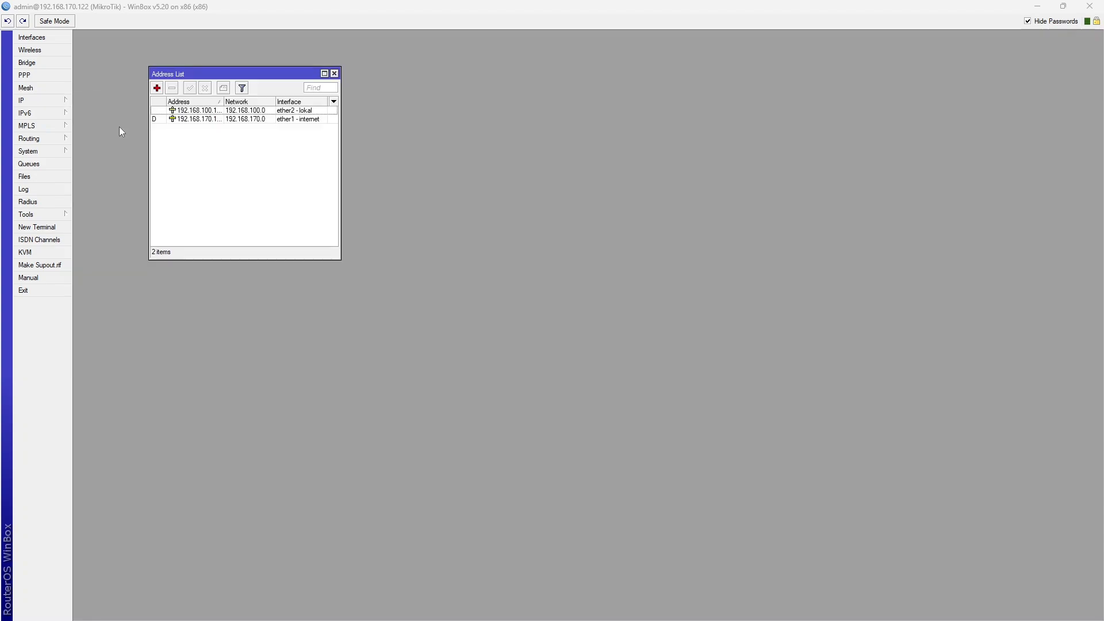
{"action": "left_click", "coordinate": [157, 88]}
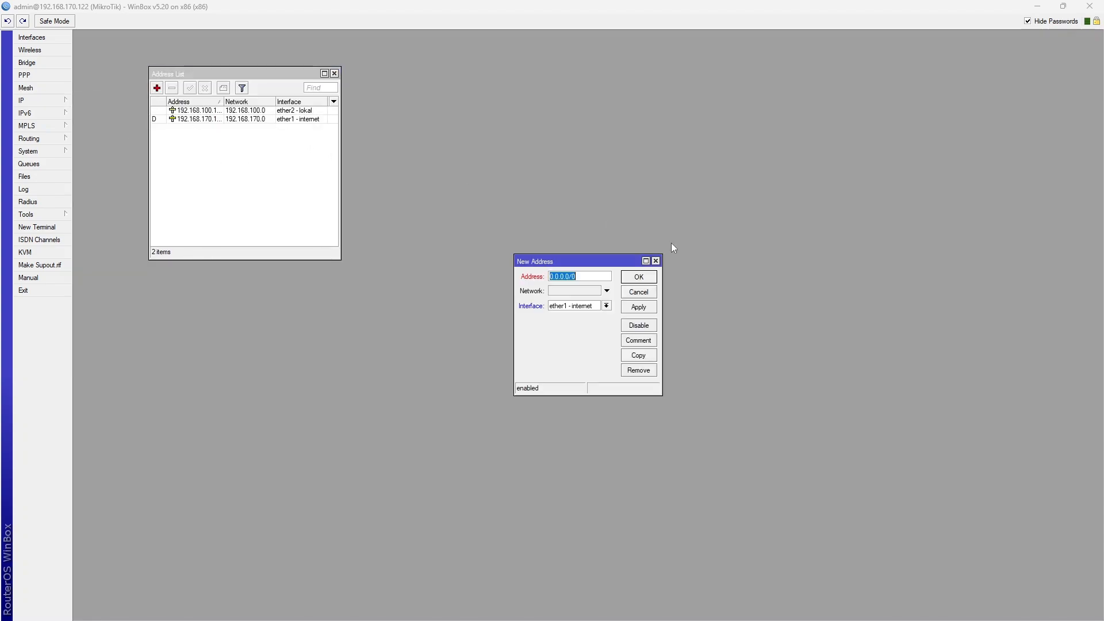
{"action": "type", "text": "192.168.200.1/24"}
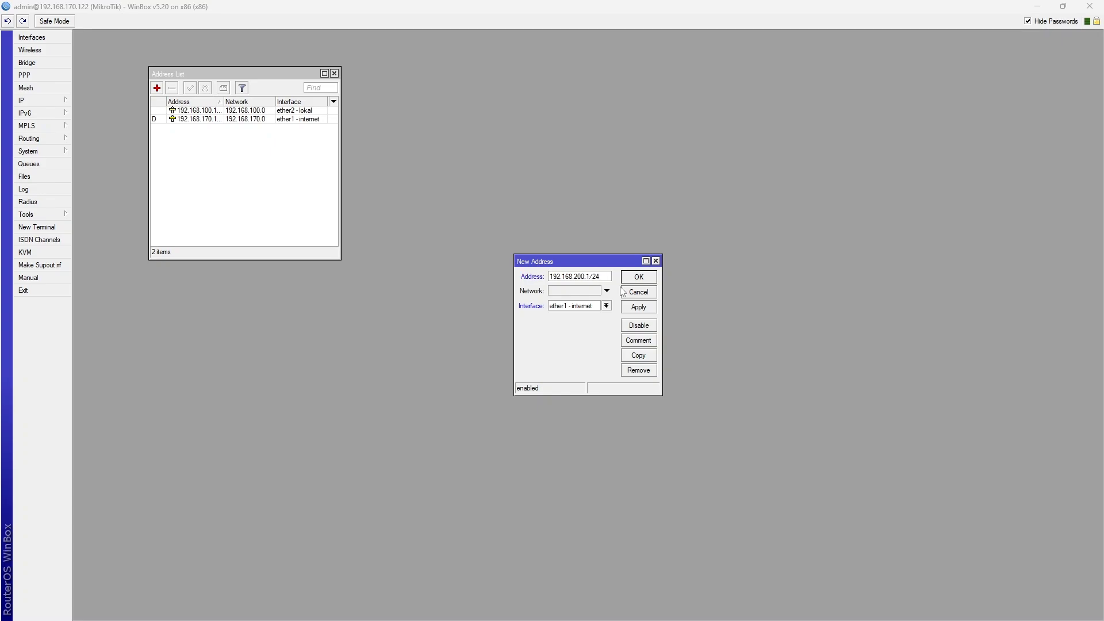
{"action": "key", "text": "alt+Tab"}
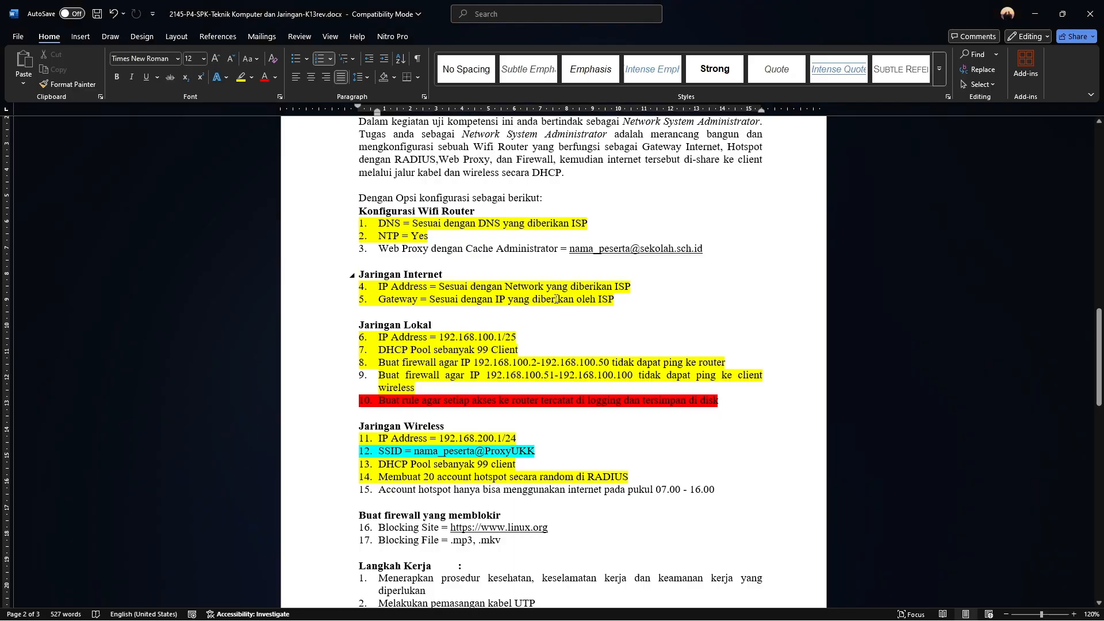
{"action": "key", "text": "alt+Tab"}
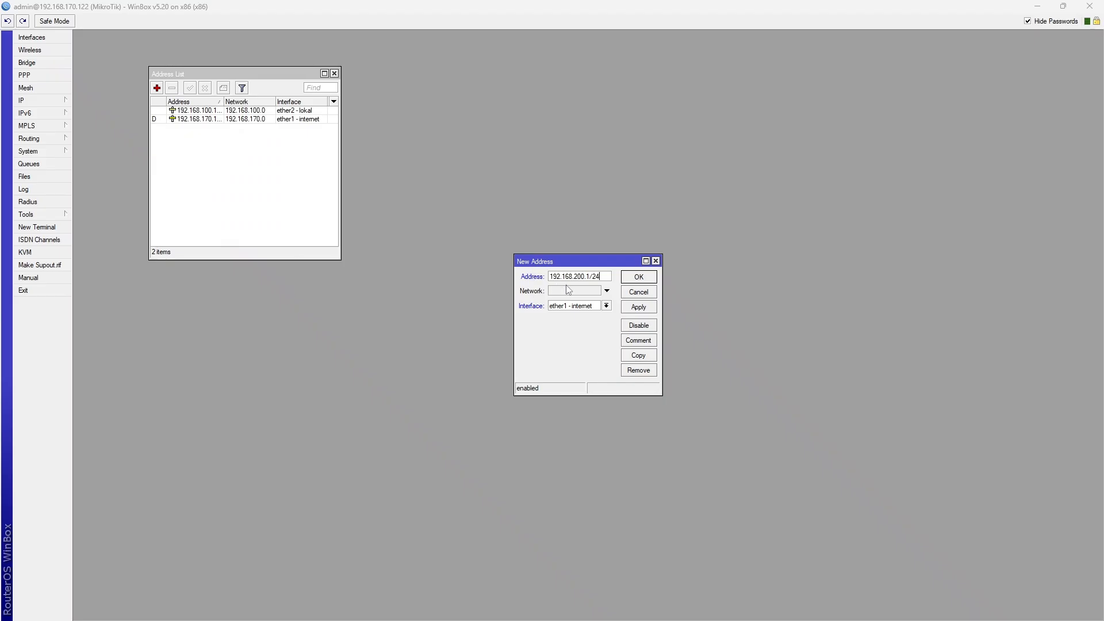
{"action": "left_click", "coordinate": [607, 307]}
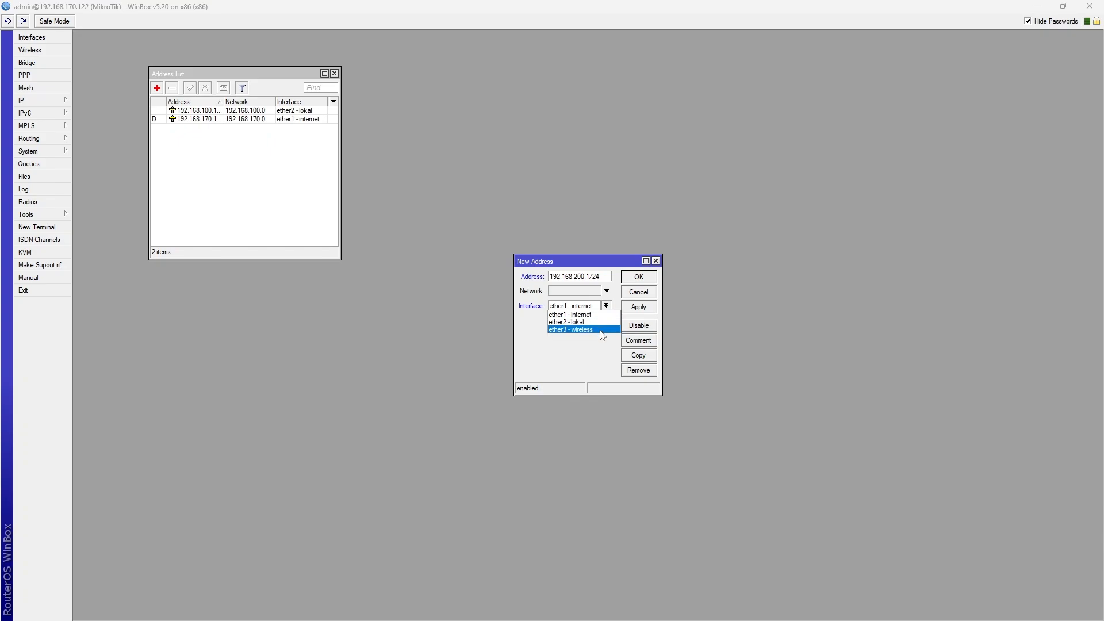
{"action": "left_click", "coordinate": [602, 330]}
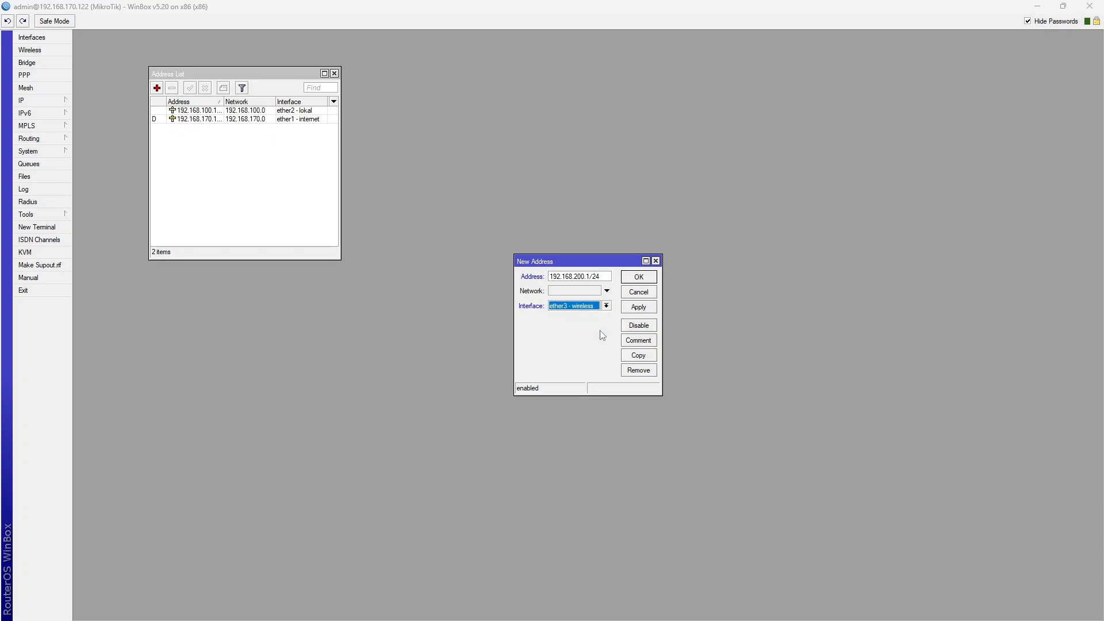
{"action": "left_click", "coordinate": [634, 309]}
{"action": "left_click", "coordinate": [637, 278]}
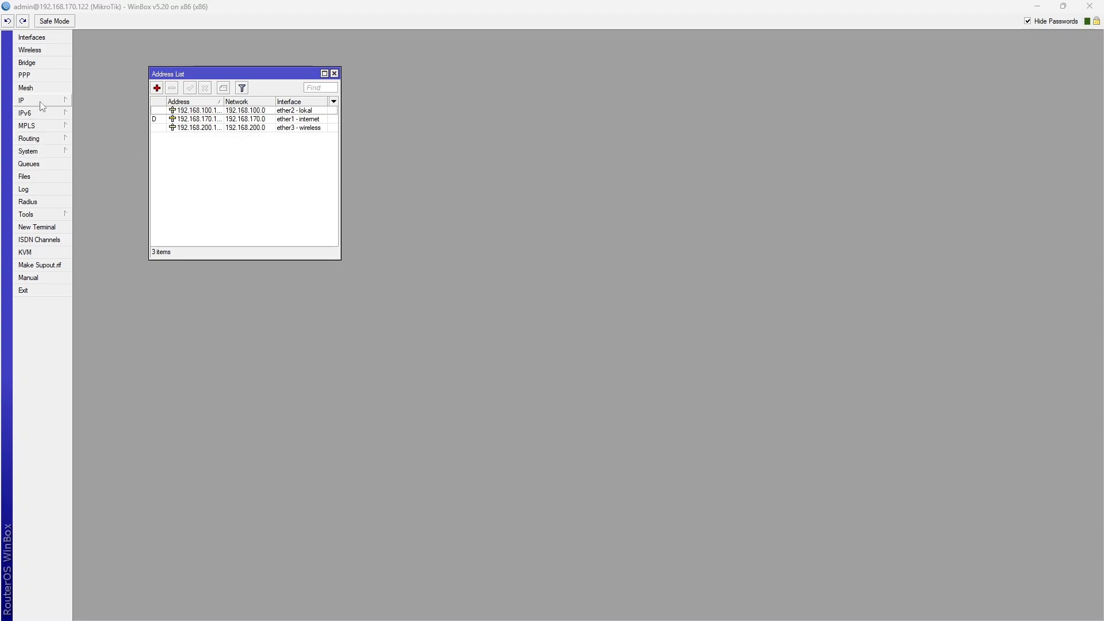
Read the SSID (item 12) and 99-client DHCP Pool (item 13) requirements, then return to WinBox
{"action": "key", "text": "alt+Tab"}
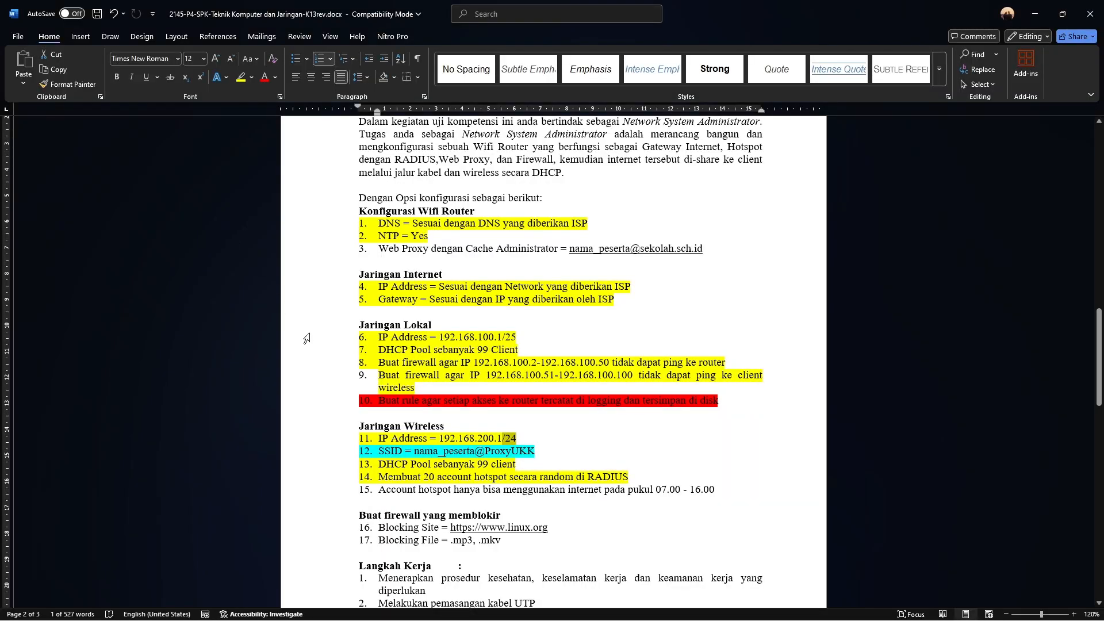
{"action": "mouse_move", "coordinate": [381, 451]}
{"action": "left_mouse_down"}
{"action": "mouse_move", "coordinate": [544, 454]}
{"action": "mouse_move", "coordinate": [397, 440]}
{"action": "mouse_move", "coordinate": [380, 453]}
{"action": "left_mouse_up"}
{"action": "left_click", "coordinate": [544, 453]}
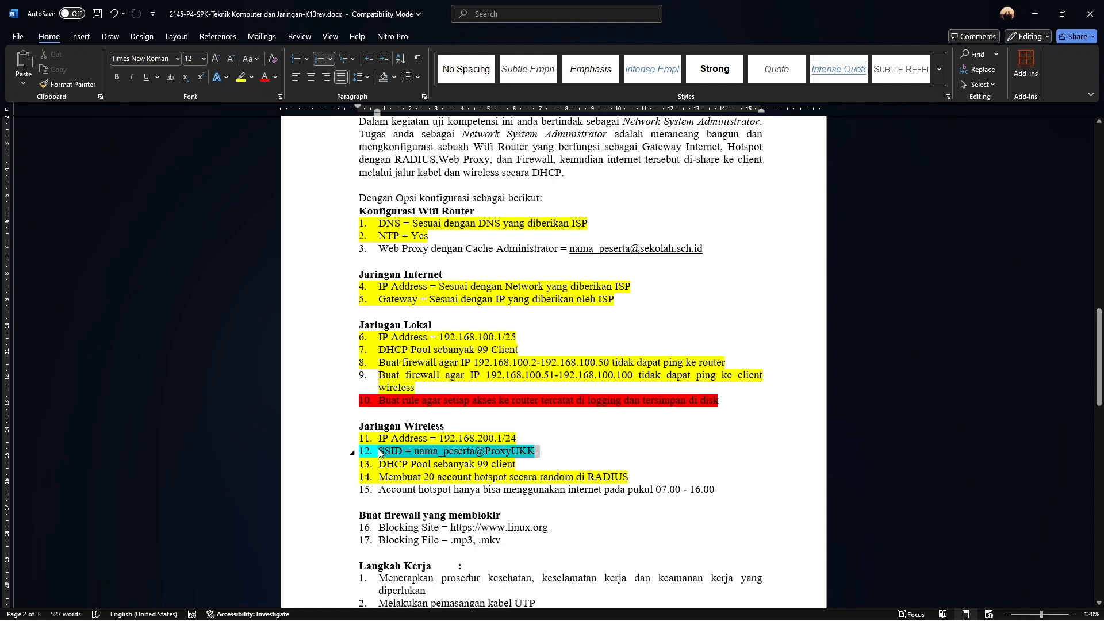
{"action": "left_click", "coordinate": [533, 457]}
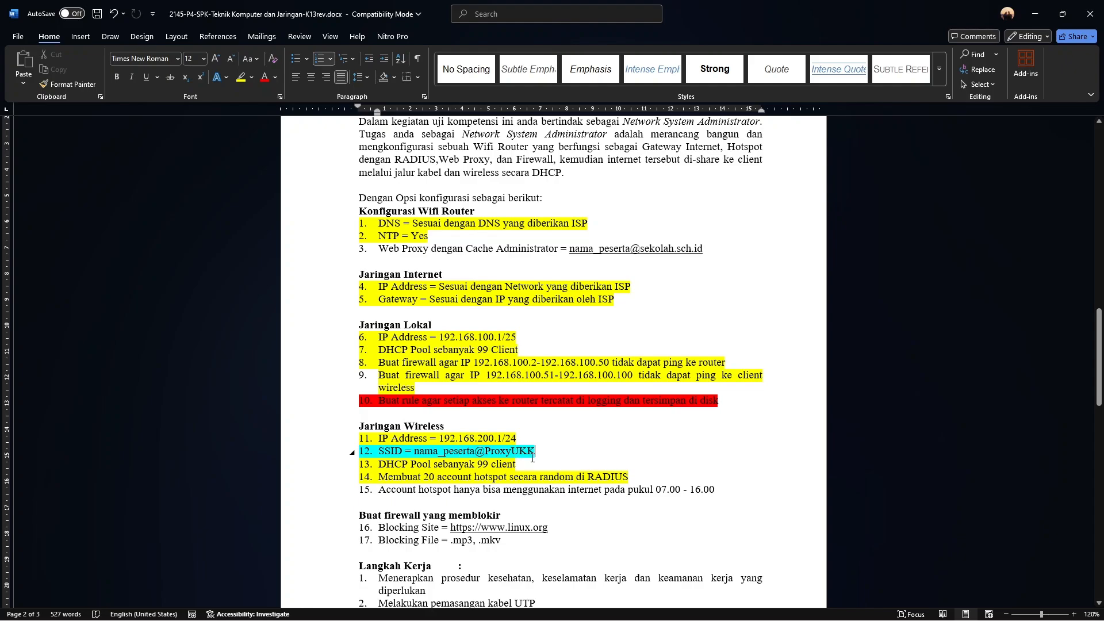
{"action": "left_click_drag", "start_coordinate": [535, 454], "coordinate": [376, 453]}
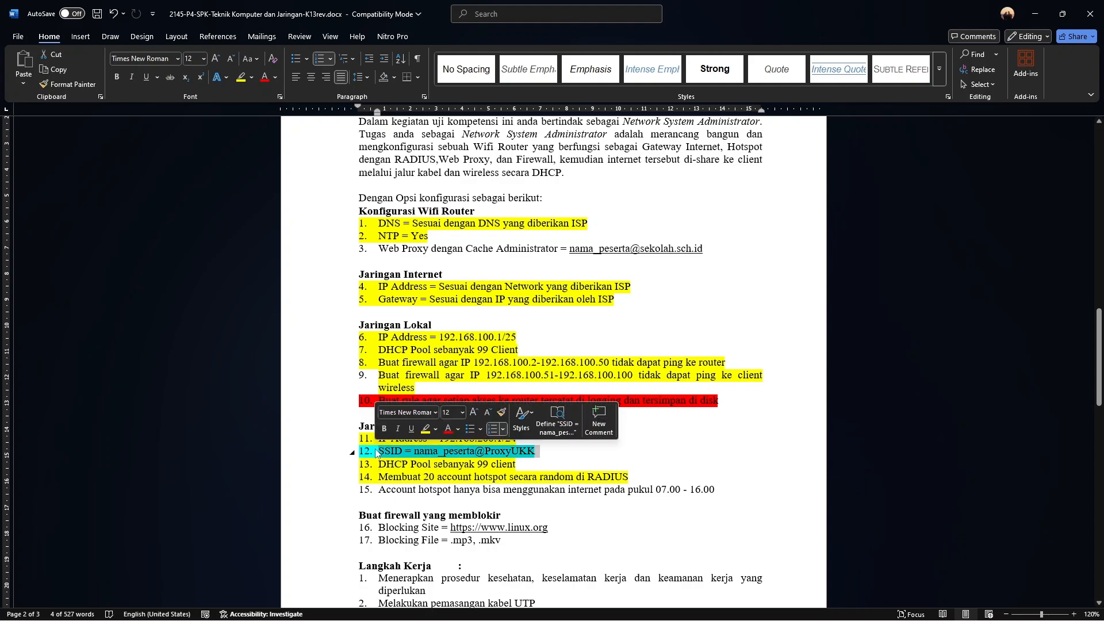
{"action": "left_click", "coordinate": [534, 456]}
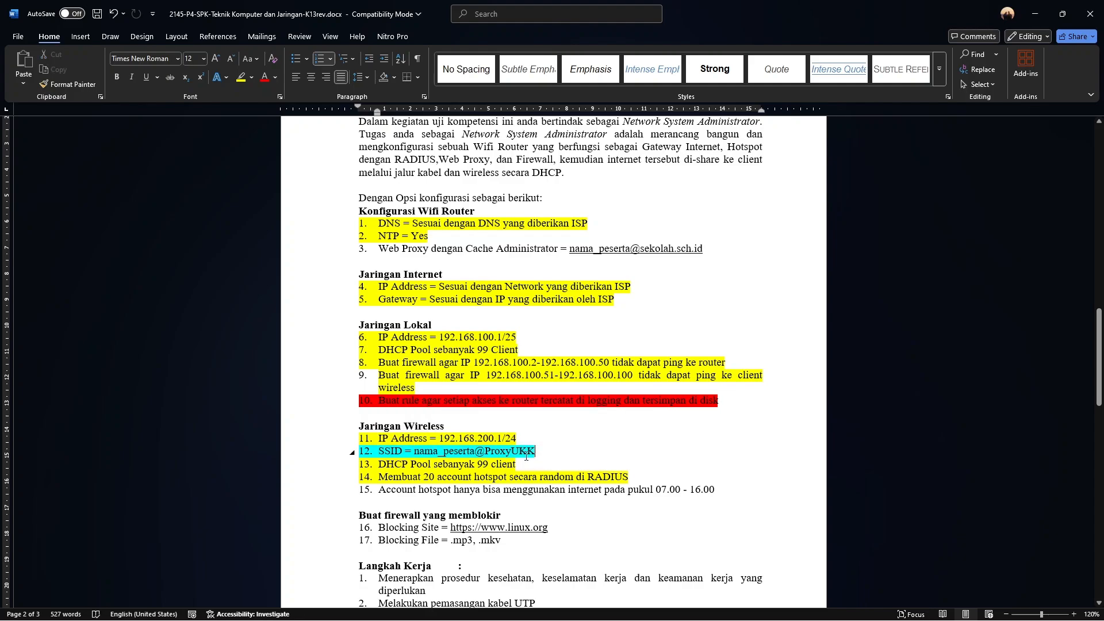
{"action": "left_click_drag", "start_coordinate": [521, 465], "coordinate": [380, 466]}
{"action": "left_click", "coordinate": [382, 467]}
{"action": "key", "text": "alt+Tab"}
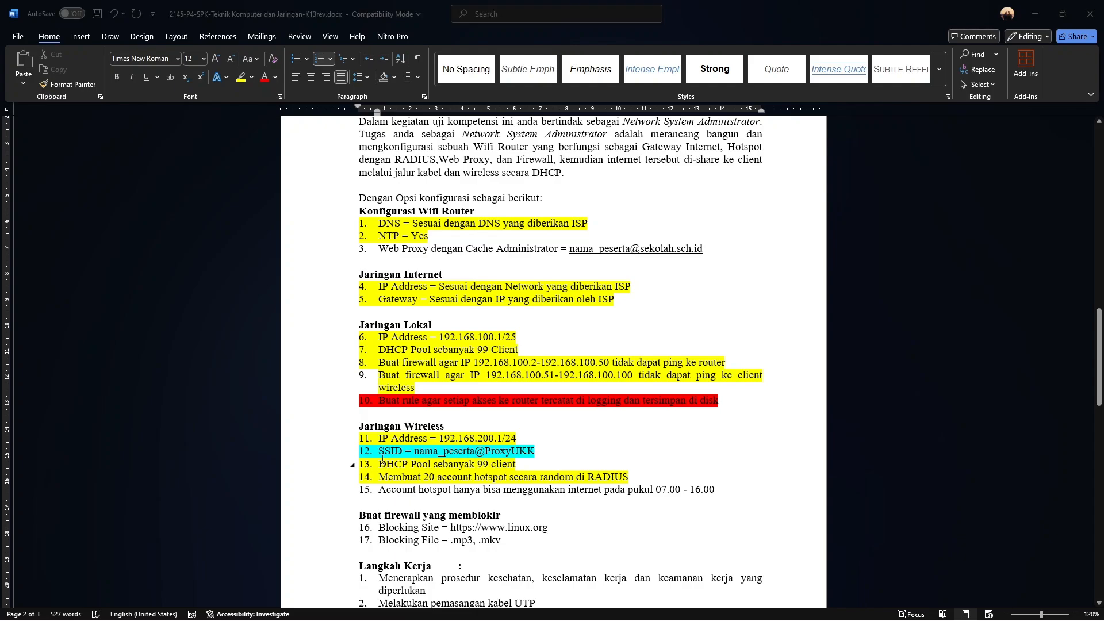
Run DHCP Setup on ether3 - wireless, accepting the suggested address space and gateway 192.168.200.1
{"action": "left_click", "coordinate": [32, 106]}
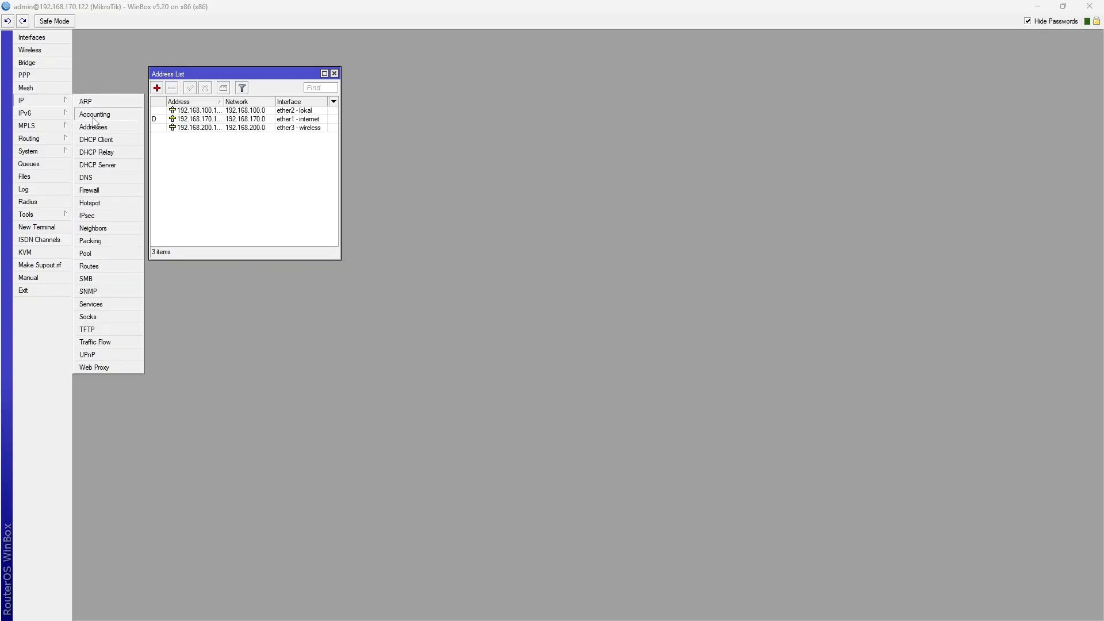
{"action": "left_click", "coordinate": [124, 167]}
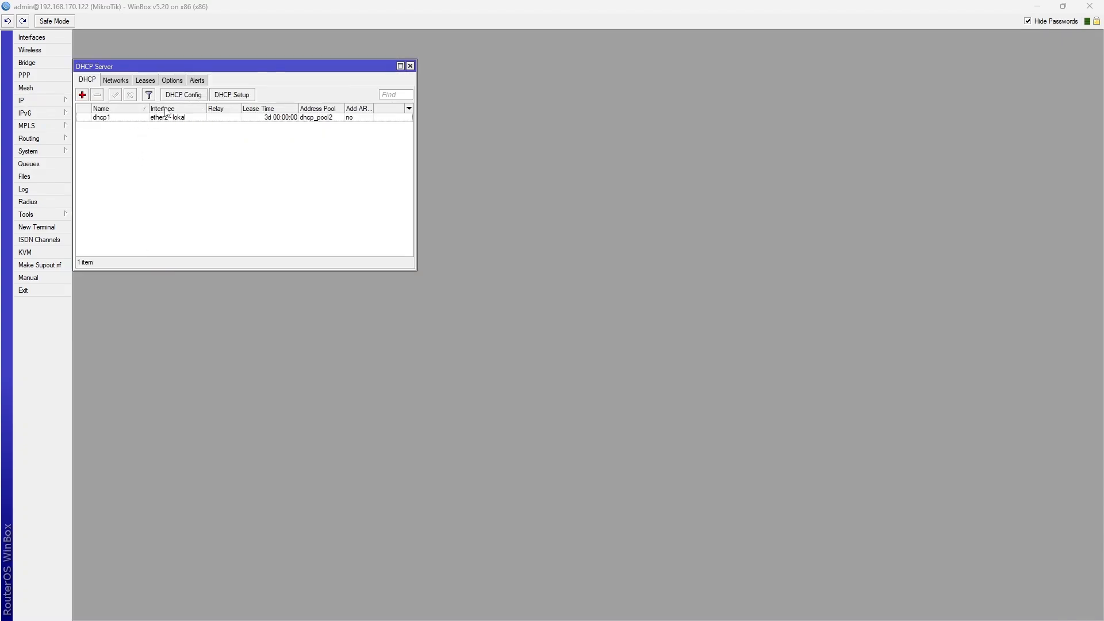
{"action": "left_click", "coordinate": [232, 95]}
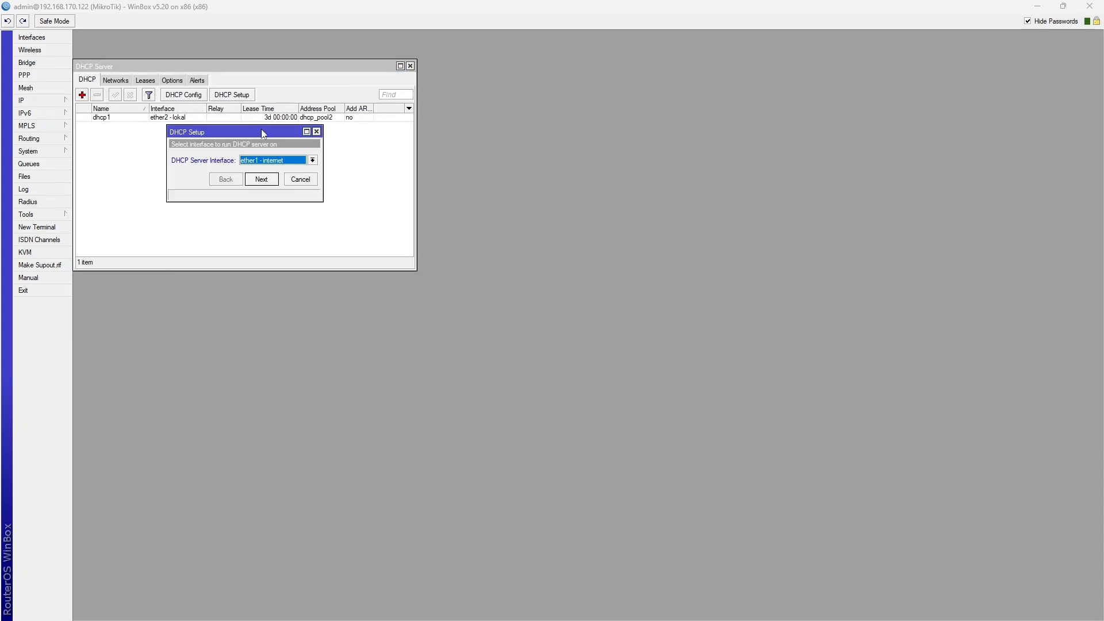
{"action": "left_click", "coordinate": [313, 160]}
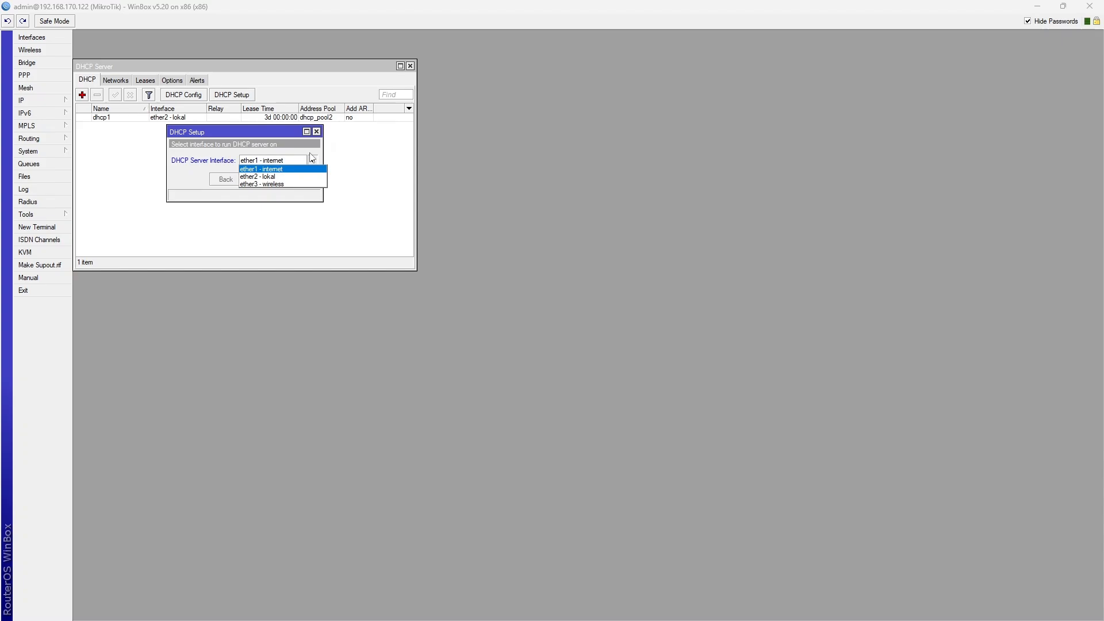
{"action": "left_click", "coordinate": [304, 184]}
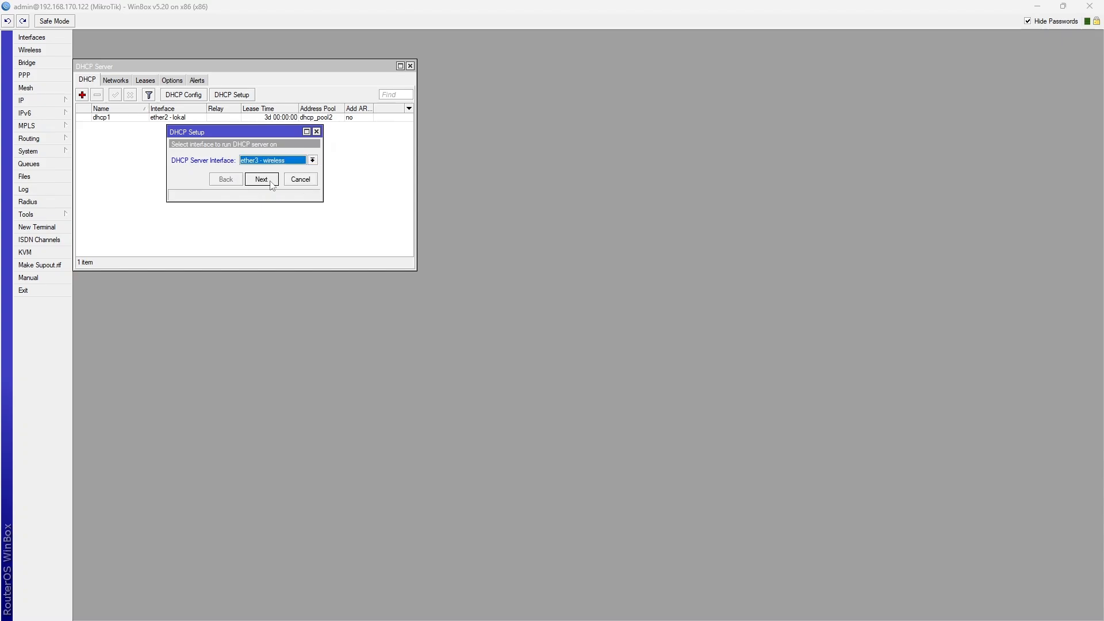
{"action": "left_click", "coordinate": [272, 181]}
{"action": "left_click", "coordinate": [270, 183]}
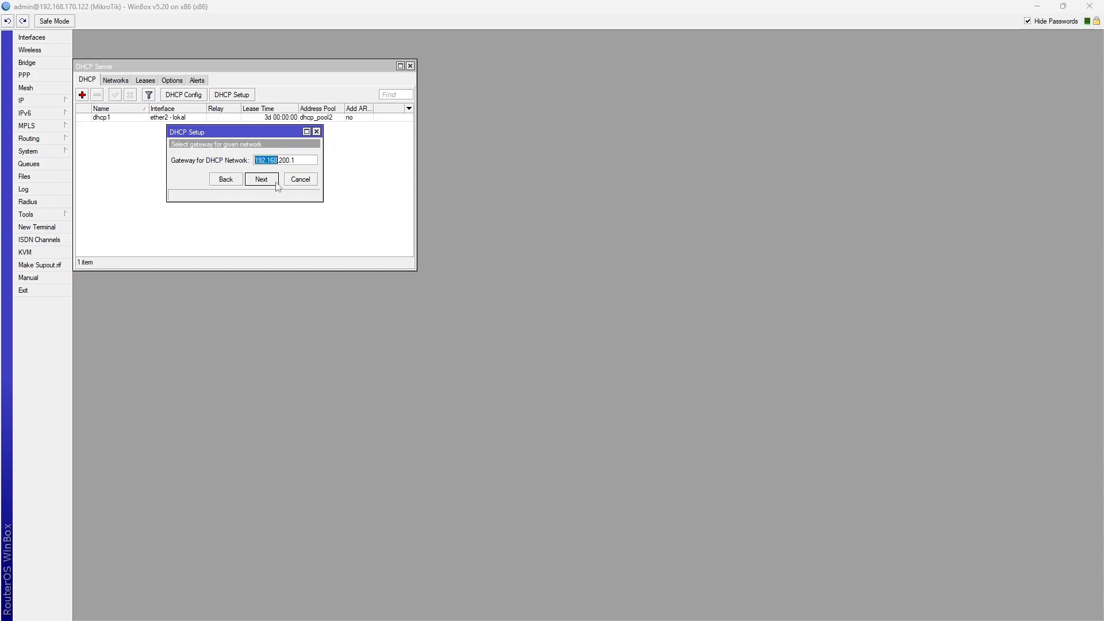
{"action": "left_click", "coordinate": [274, 183]}
Shorten the pool to 192.168.200.2-192.168.200.100, accept DNS and lease time, and finish dhcp2
{"action": "left_click", "coordinate": [300, 161]}
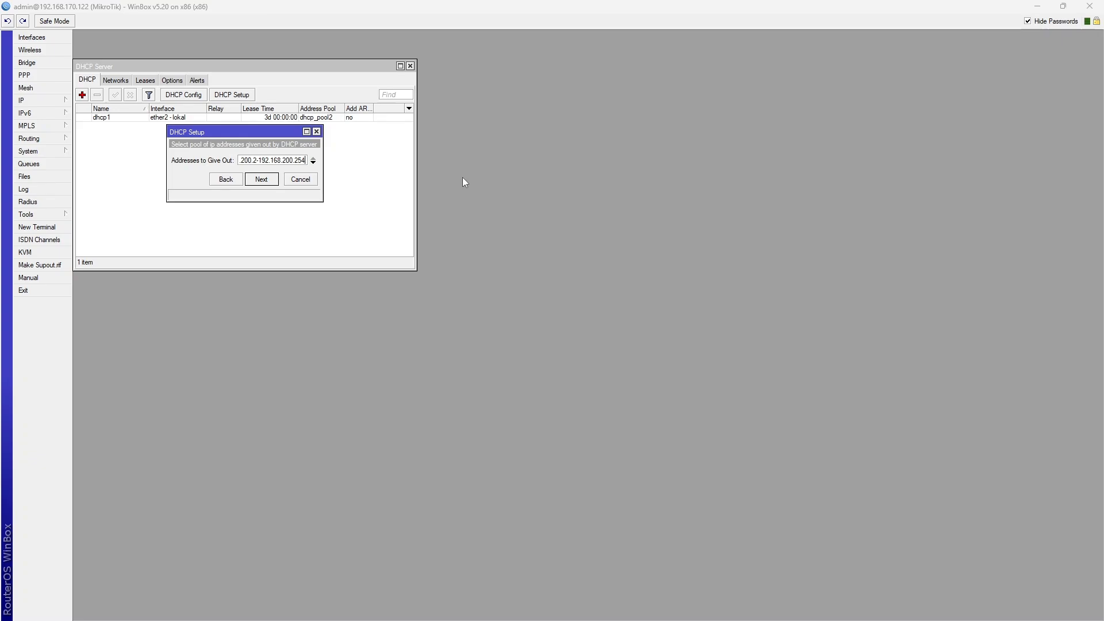
{"action": "key", "text": "BackSpace"}
{"action": "key", "text": "BackSpace"}
{"action": "key", "text": "BackSpace"}
{"action": "type", "text": "100"}
{"action": "left_click", "coordinate": [262, 179]}
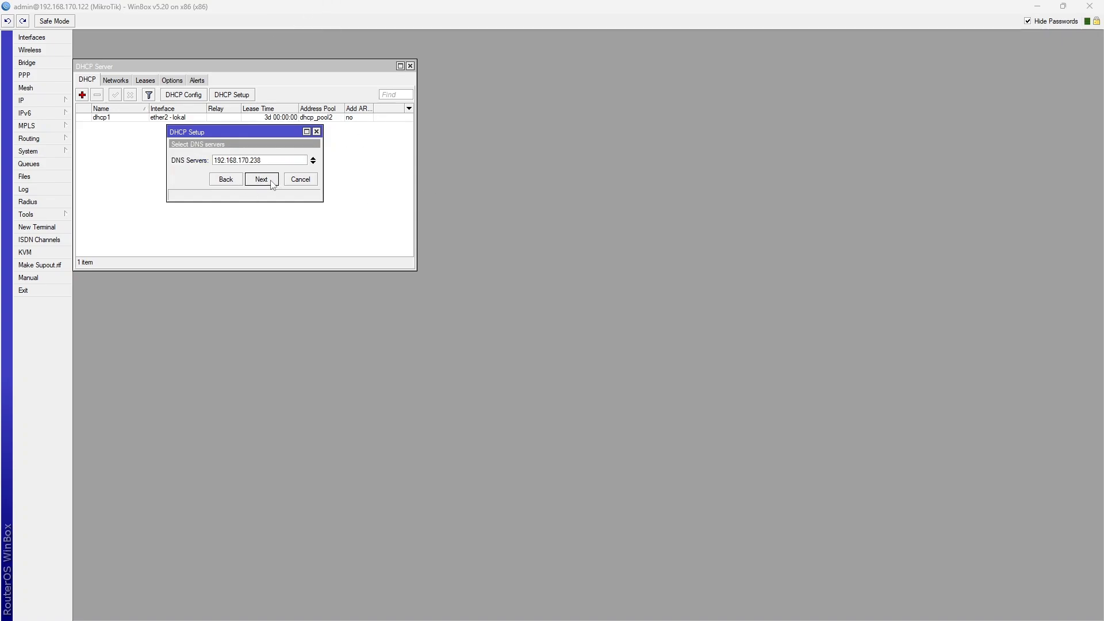
{"action": "left_click", "coordinate": [262, 179]}
{"action": "left_click", "coordinate": [262, 180]}
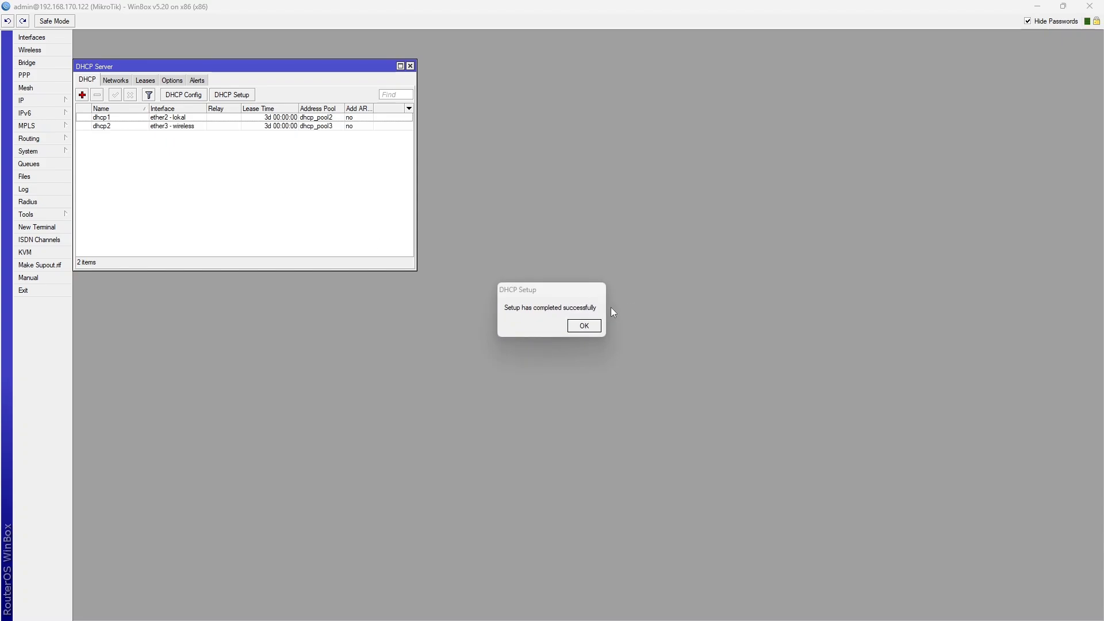
{"action": "left_click_drag", "start_coordinate": [533, 291], "coordinate": [798, 311]}
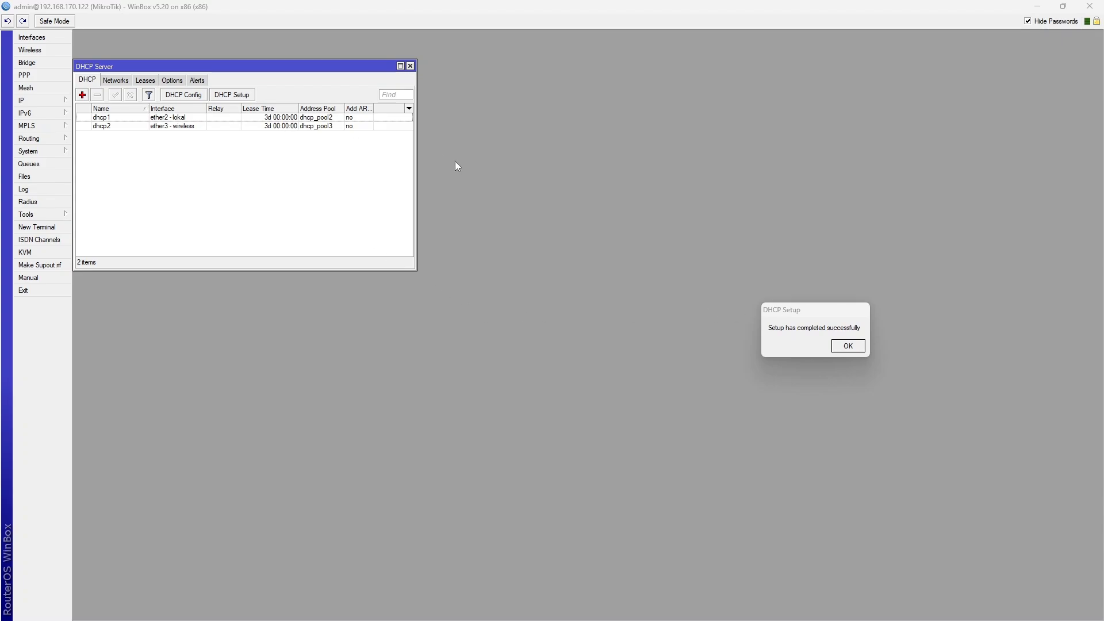
{"action": "key", "text": "alt+Tab"}
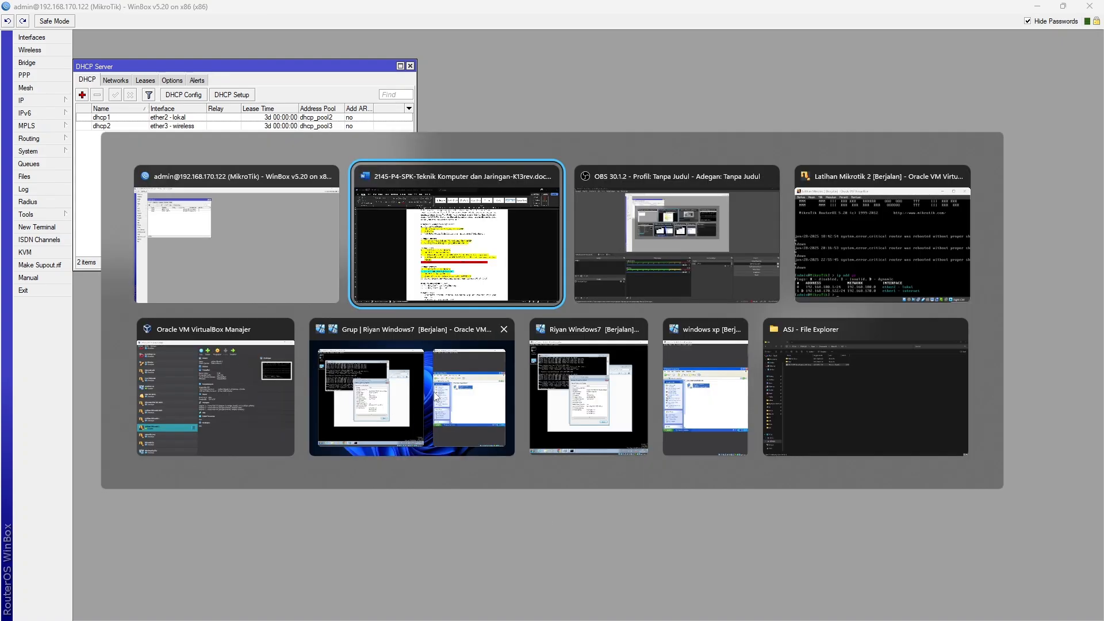
Close the Windows 7 client's connection details, status and command prompt windows
{"action": "left_click", "coordinate": [406, 414]}
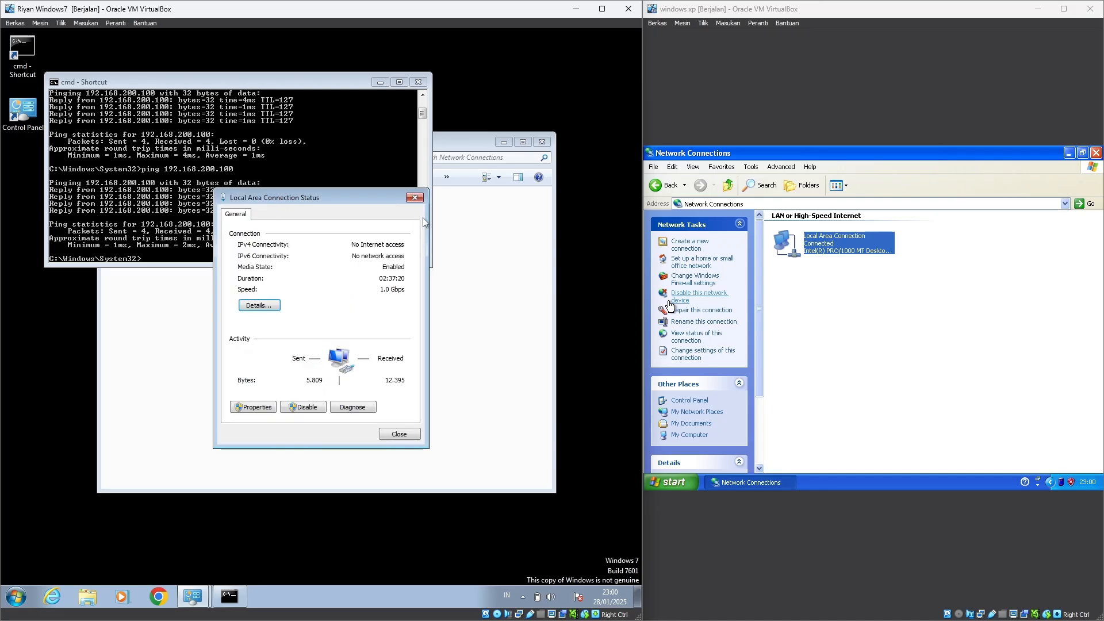
{"action": "left_click", "coordinate": [419, 215]}
{"action": "left_click", "coordinate": [415, 197]}
{"action": "left_click", "coordinate": [419, 81]}
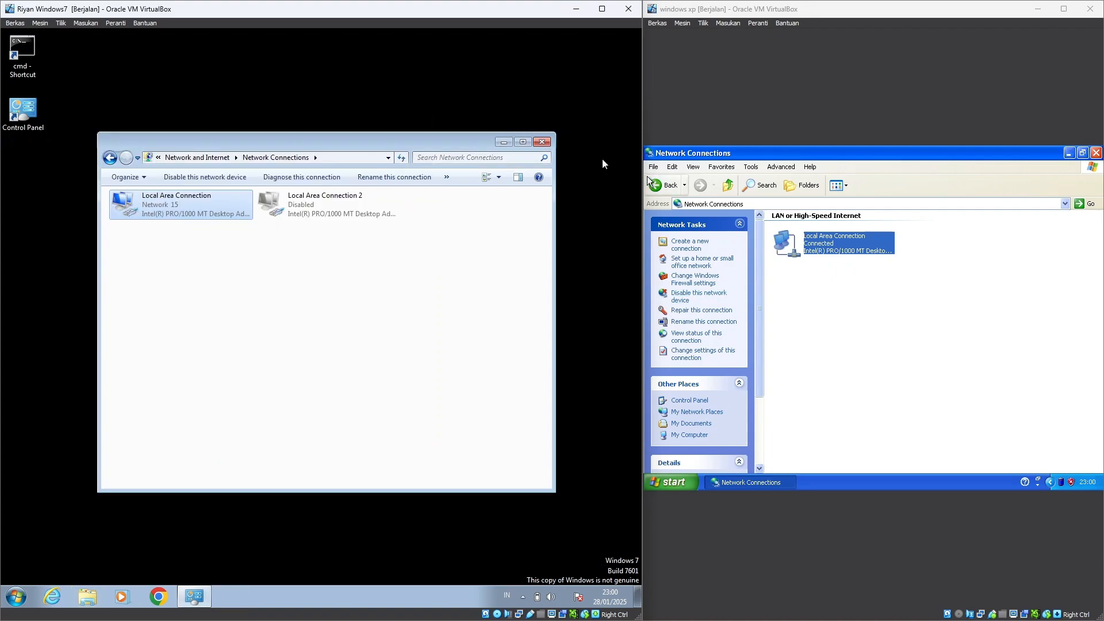
Disable and re-enable the XP connection so DHCP assigns 192.168.200.100 with gateway 192.168.200.1
{"action": "right_click", "coordinate": [818, 246]}
{"action": "left_click", "coordinate": [841, 253]}
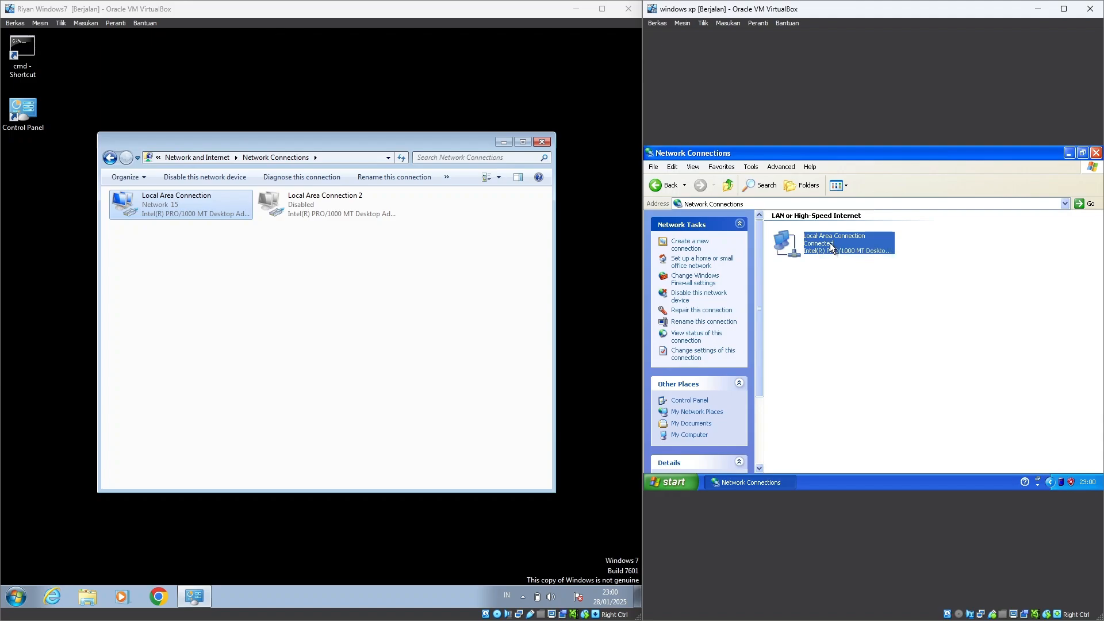
{"action": "left_click", "coordinate": [852, 278]}
{"action": "right_click", "coordinate": [830, 237]}
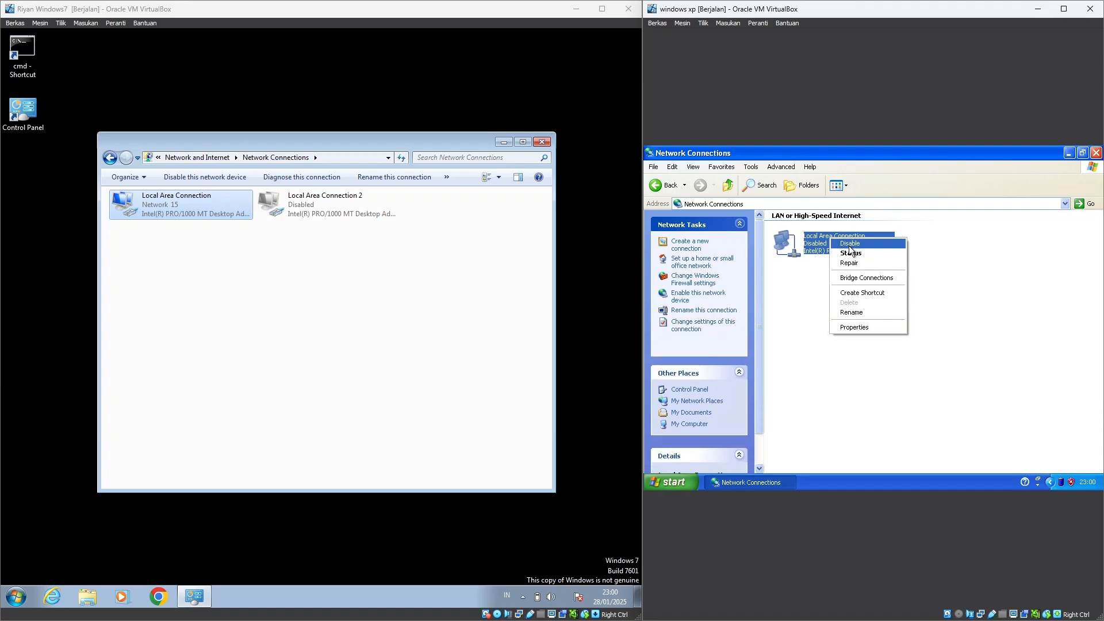
{"action": "left_click", "coordinate": [772, 344]}
{"action": "right_click", "coordinate": [819, 247]}
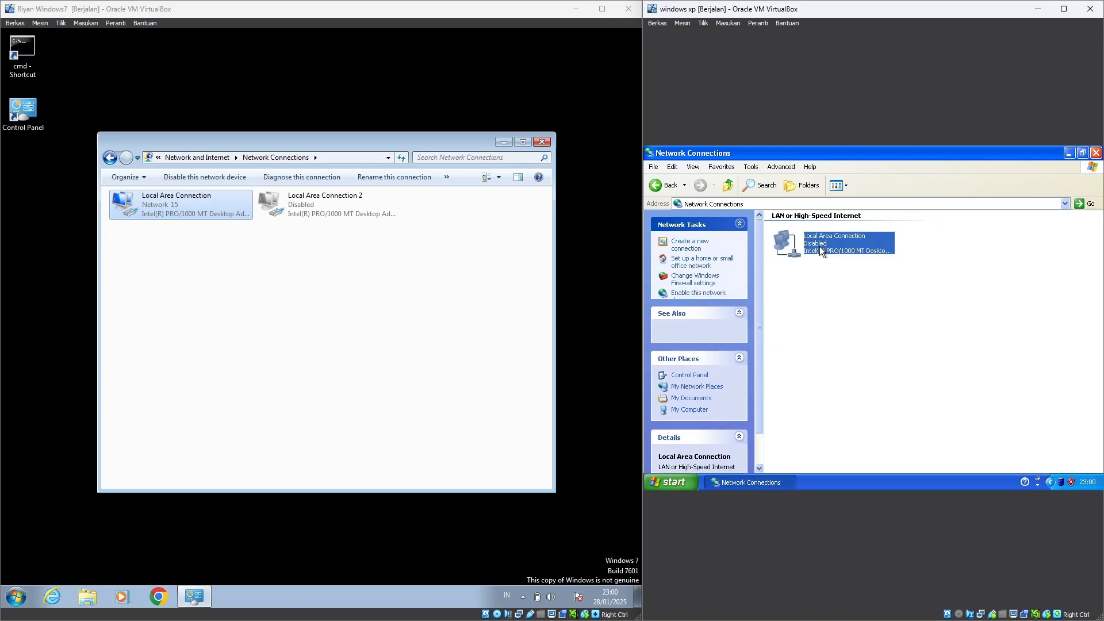
{"action": "left_click", "coordinate": [842, 254]}
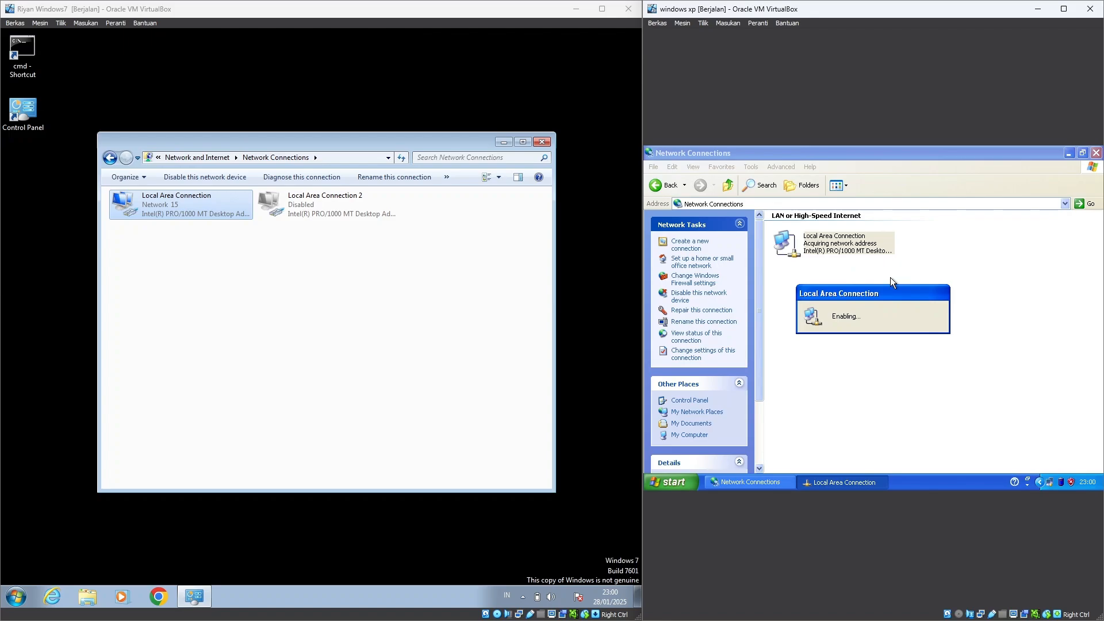
{"action": "double_click", "coordinate": [781, 241]}
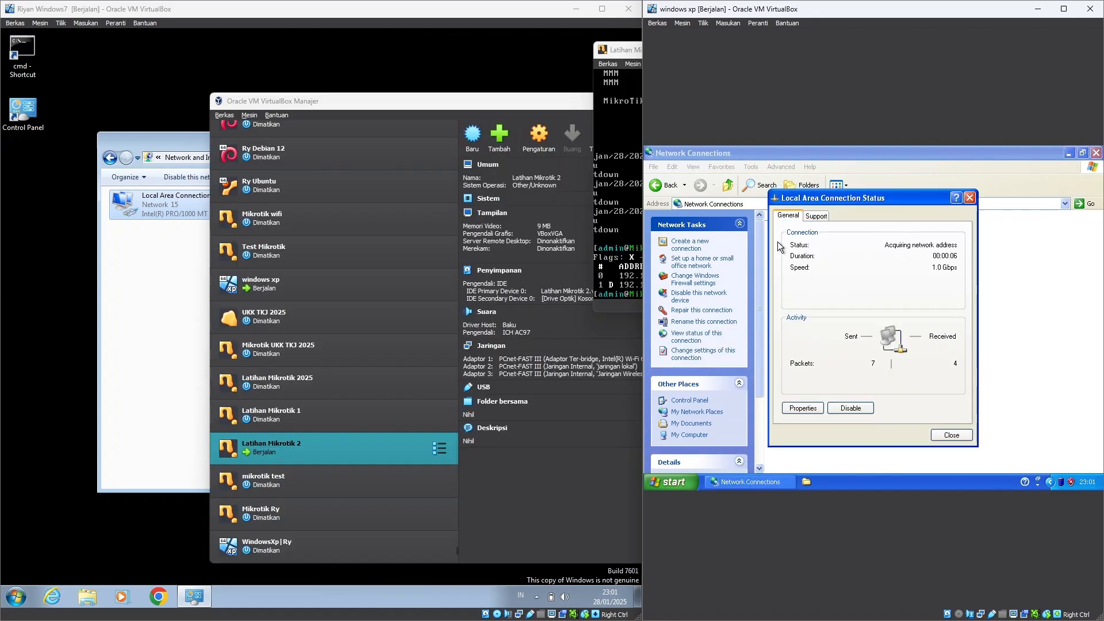
{"action": "left_click", "coordinate": [823, 215]}
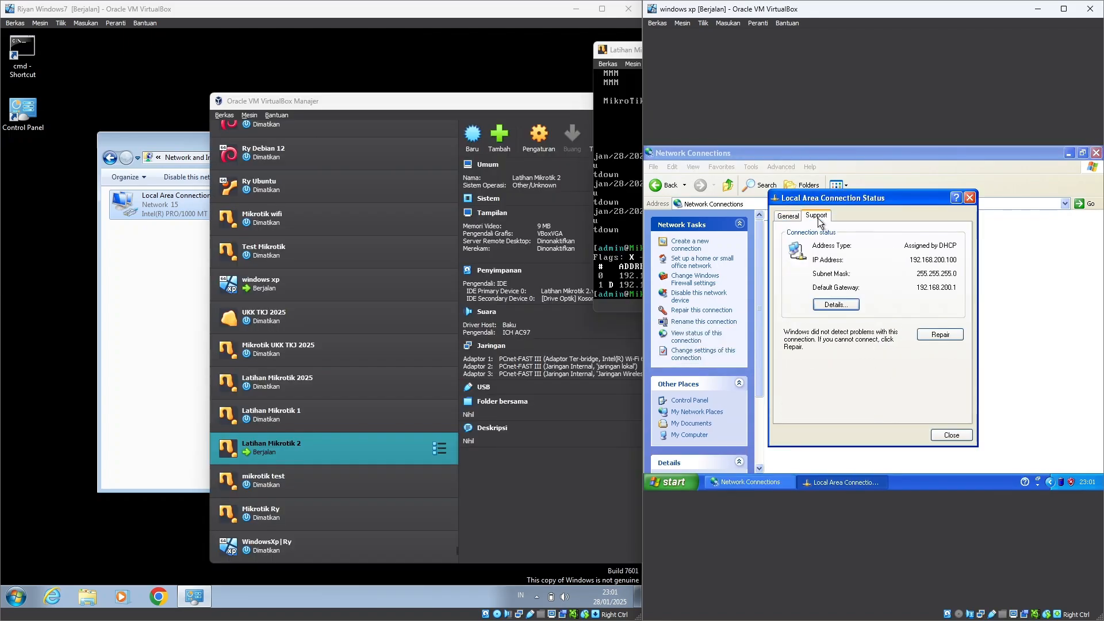
{"action": "left_click", "coordinate": [551, 14]}
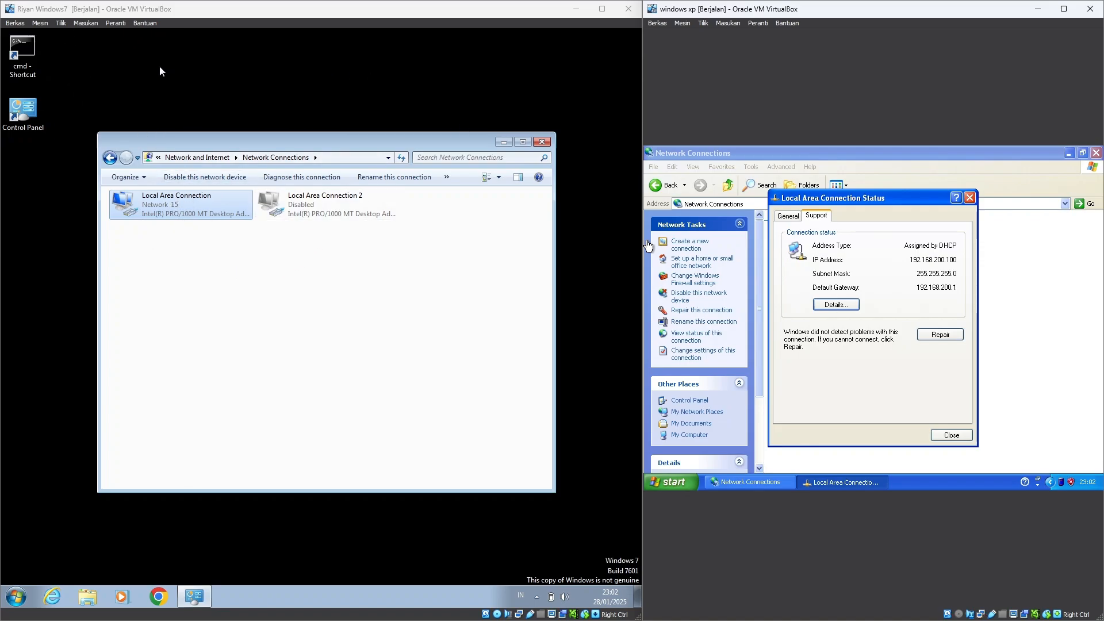
{"action": "left_click", "coordinate": [26, 48]}
Ping 192.168.200.100 from a Windows 7 command prompt, get 4 of 4 replies, then close it
{"action": "double_click", "coordinate": [26, 48]}
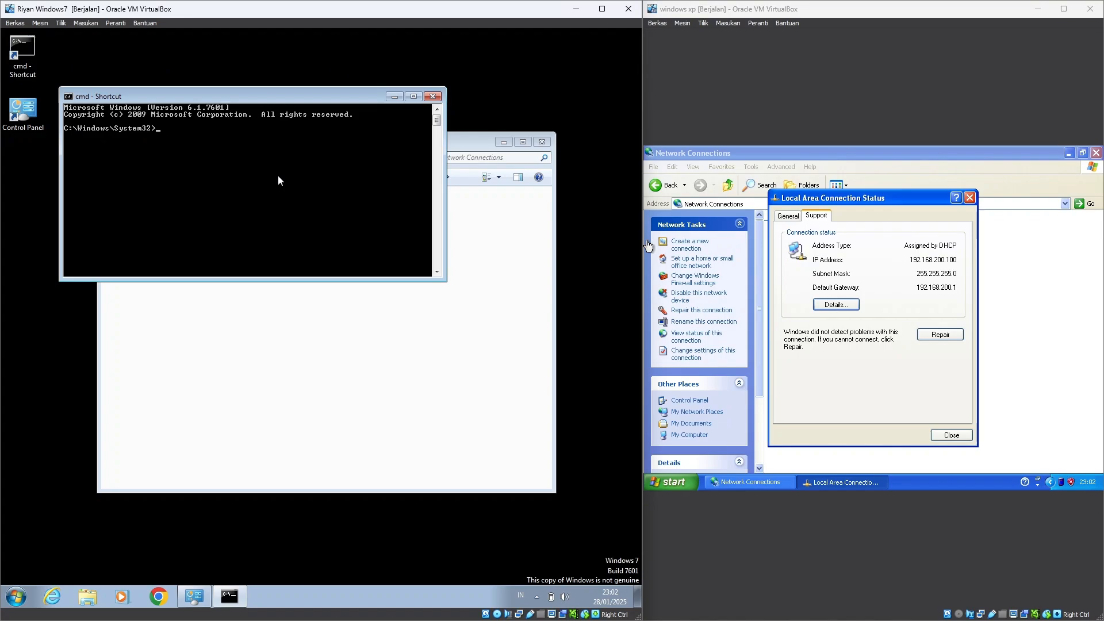
{"action": "type", "text": "ping 192.168.200.100"}
{"action": "key", "text": "Return"}
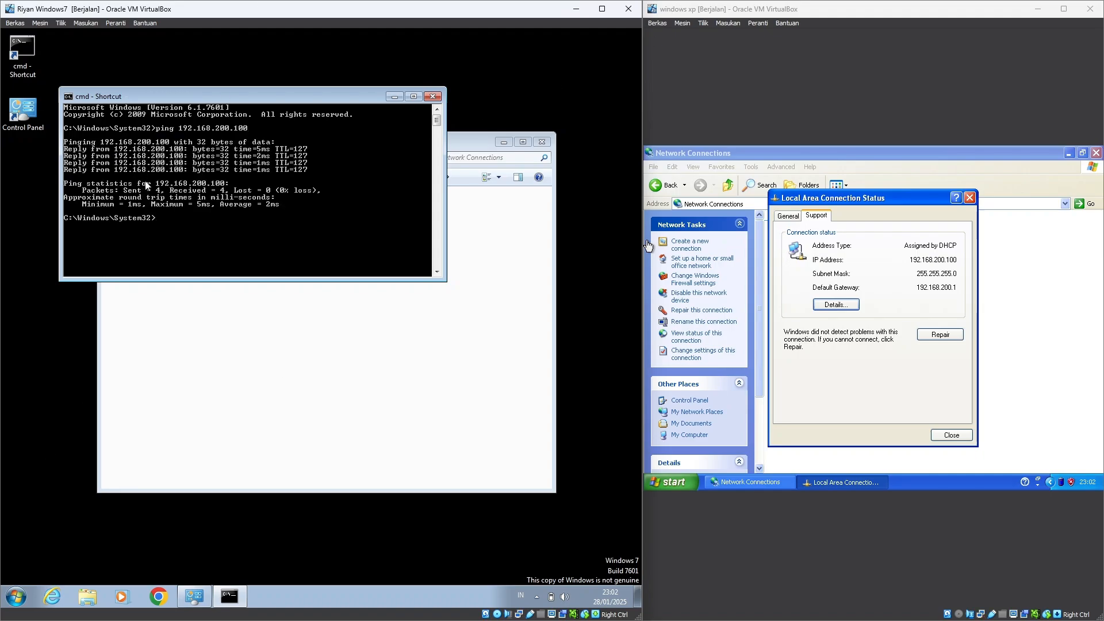
{"action": "left_click", "coordinate": [433, 97]}
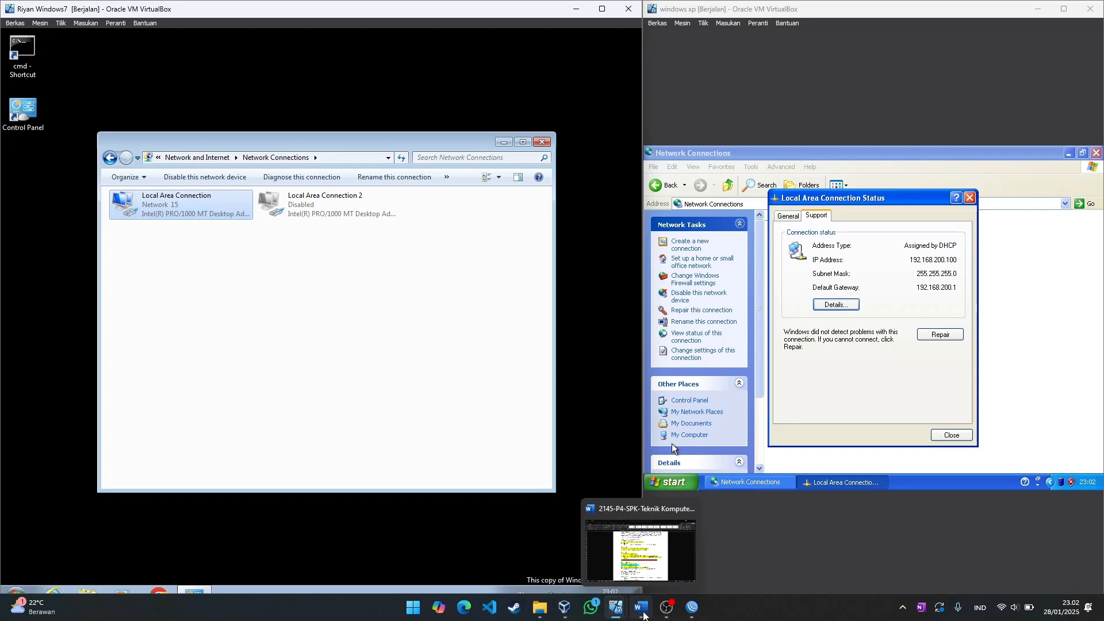
Reread item 9 on blocking 192.168.100.51-192.168.100.100 from pinging wireless clients, then return to WinBox
{"action": "left_click", "coordinate": [643, 616]}
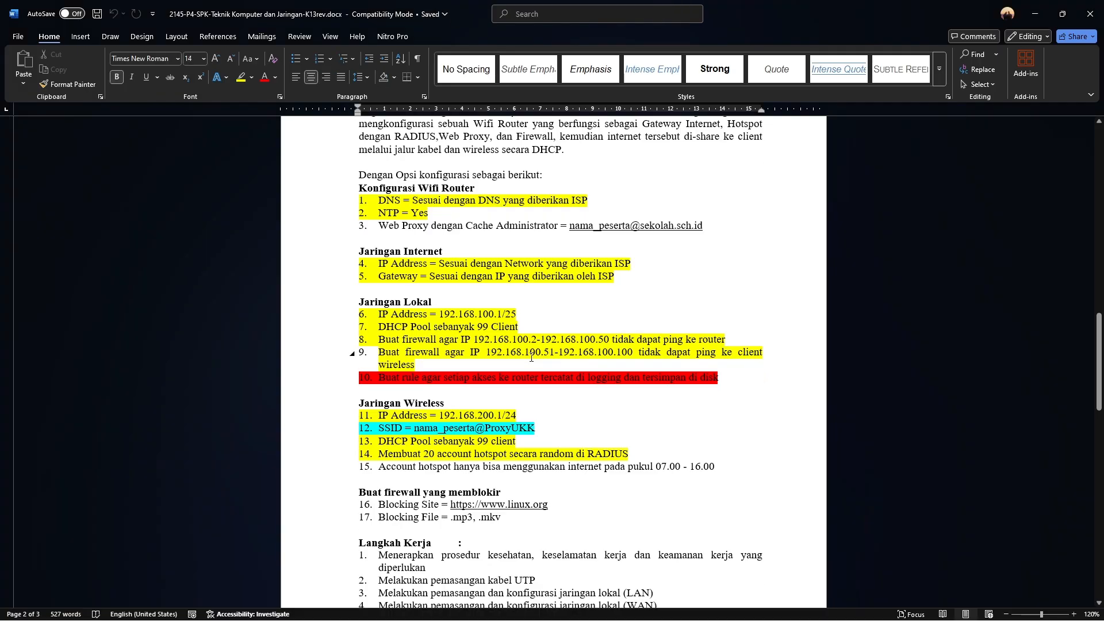
{"action": "left_click_drag", "start_coordinate": [420, 366], "coordinate": [379, 352]}
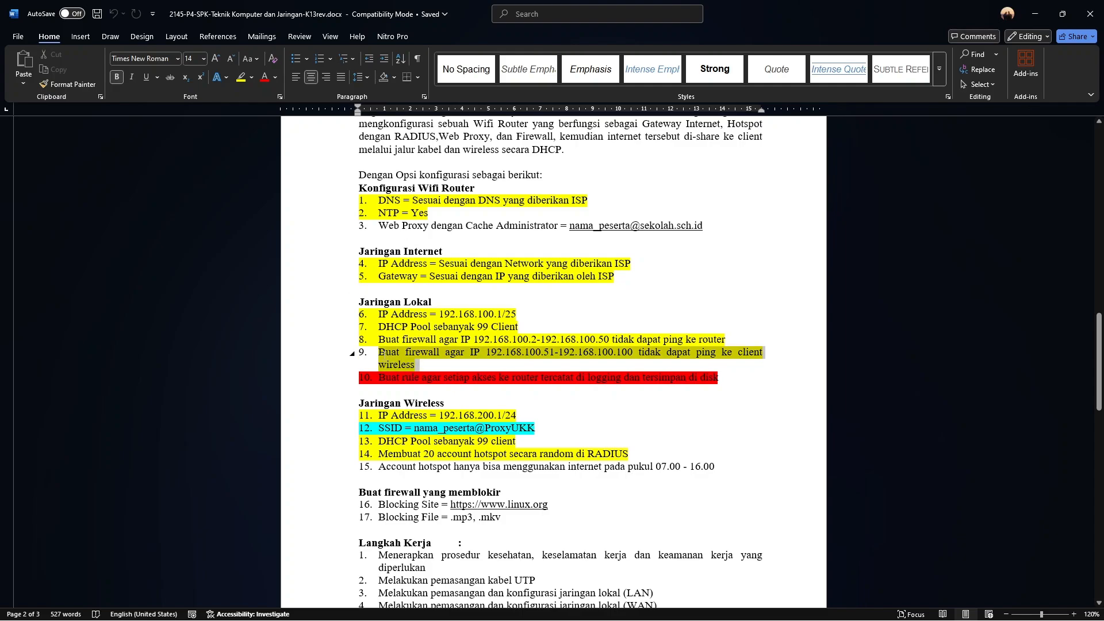
{"action": "left_click", "coordinate": [637, 380]}
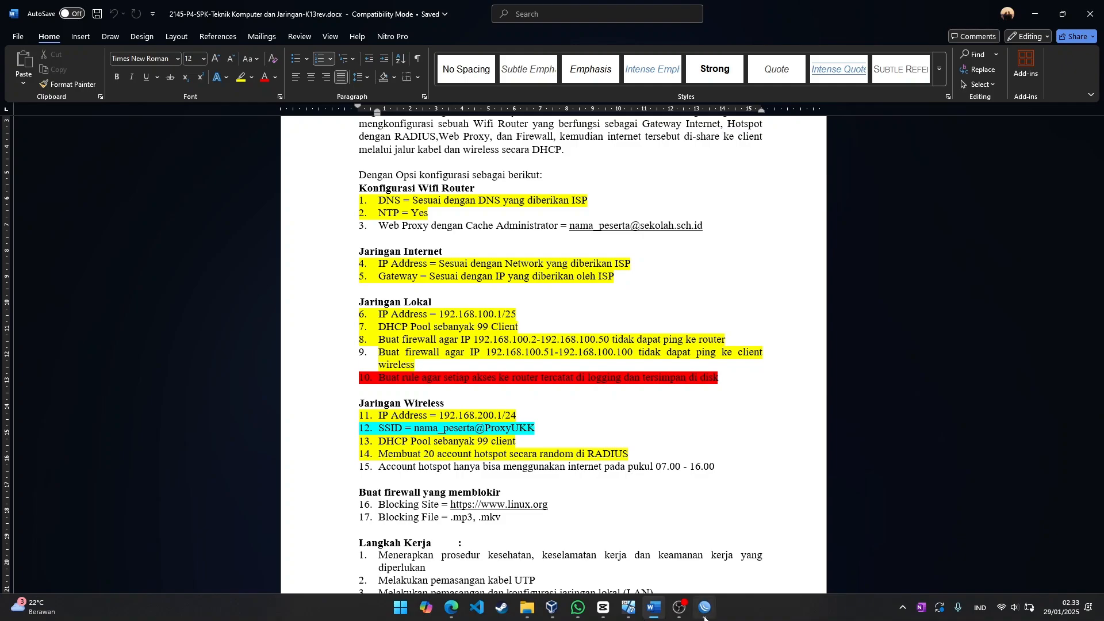
{"action": "left_click", "coordinate": [705, 610]}
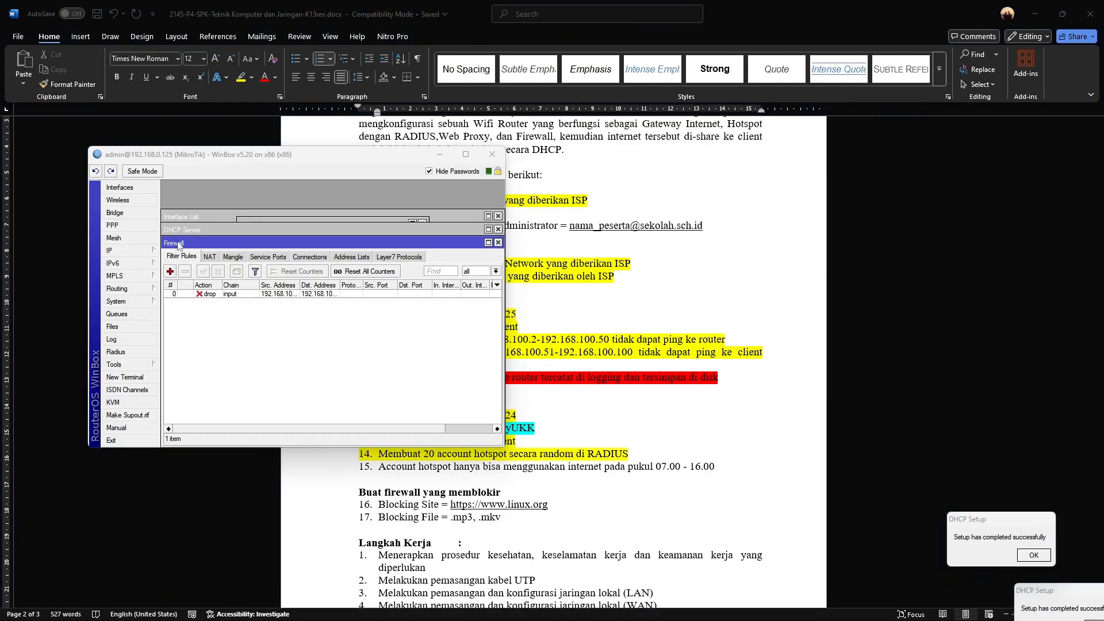
Open IP > Firewall and create a new filter rule on the forward chain
{"action": "left_click", "coordinate": [118, 250]}
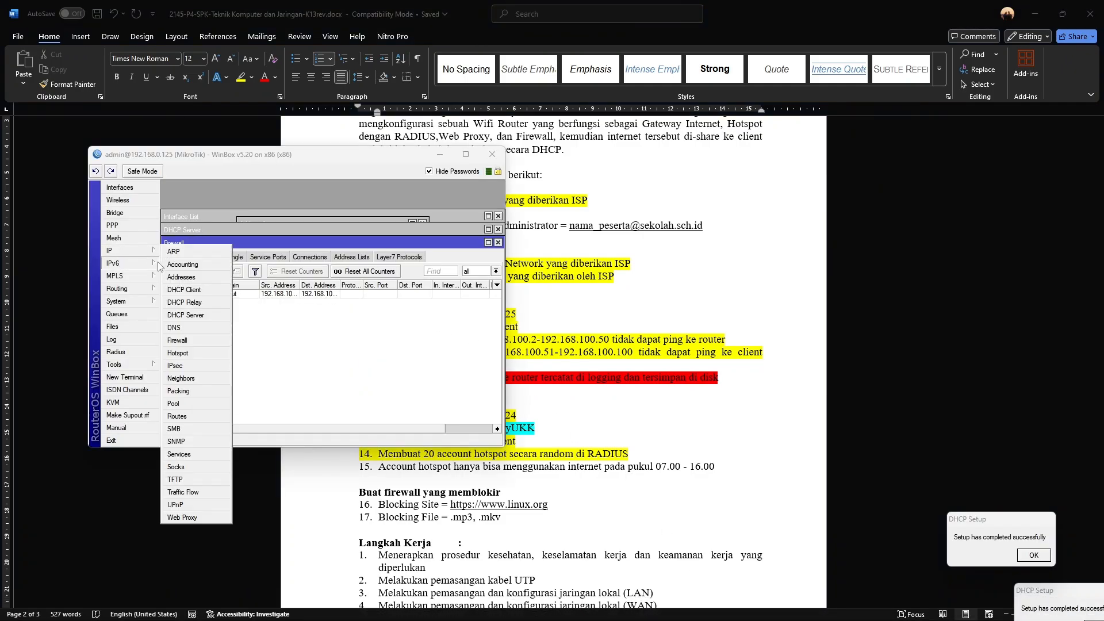
{"action": "left_click", "coordinate": [195, 344]}
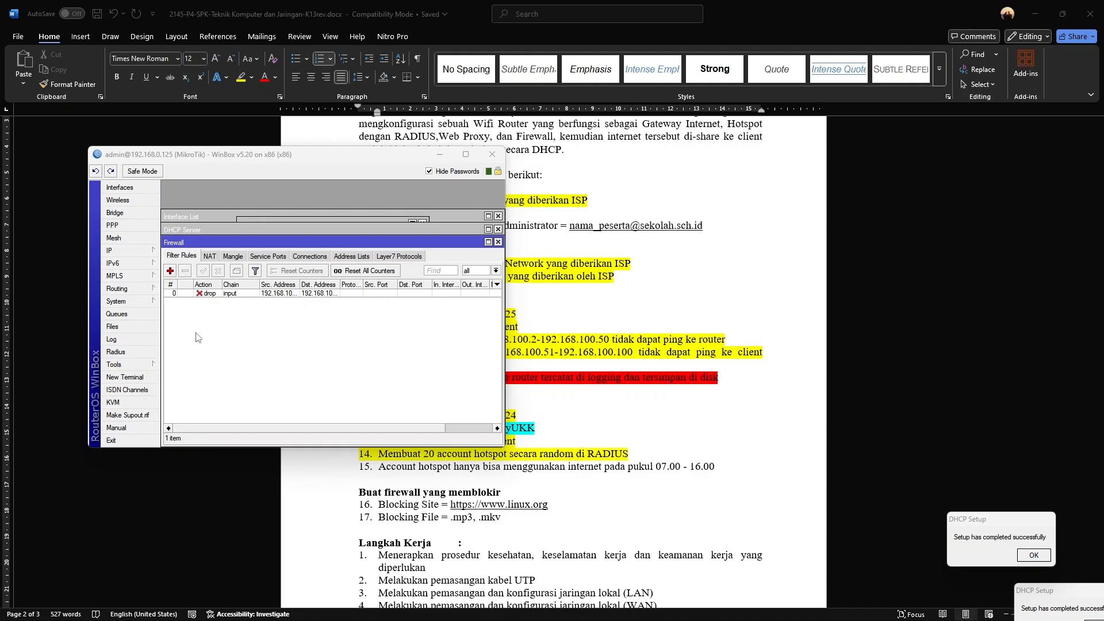
{"action": "left_click", "coordinate": [168, 270]}
{"action": "left_click", "coordinate": [183, 203]}
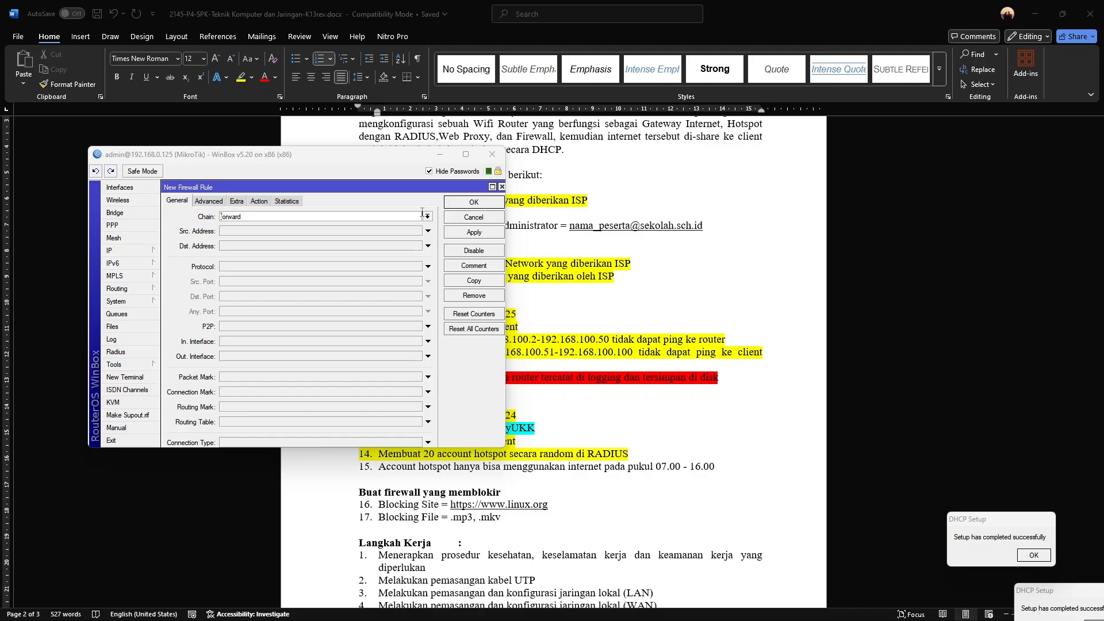
Set source 192.168.100.51-192.168.100.100, destination 192.168.200.0/24, action drop, and save the rule
{"action": "left_click", "coordinate": [401, 232]}
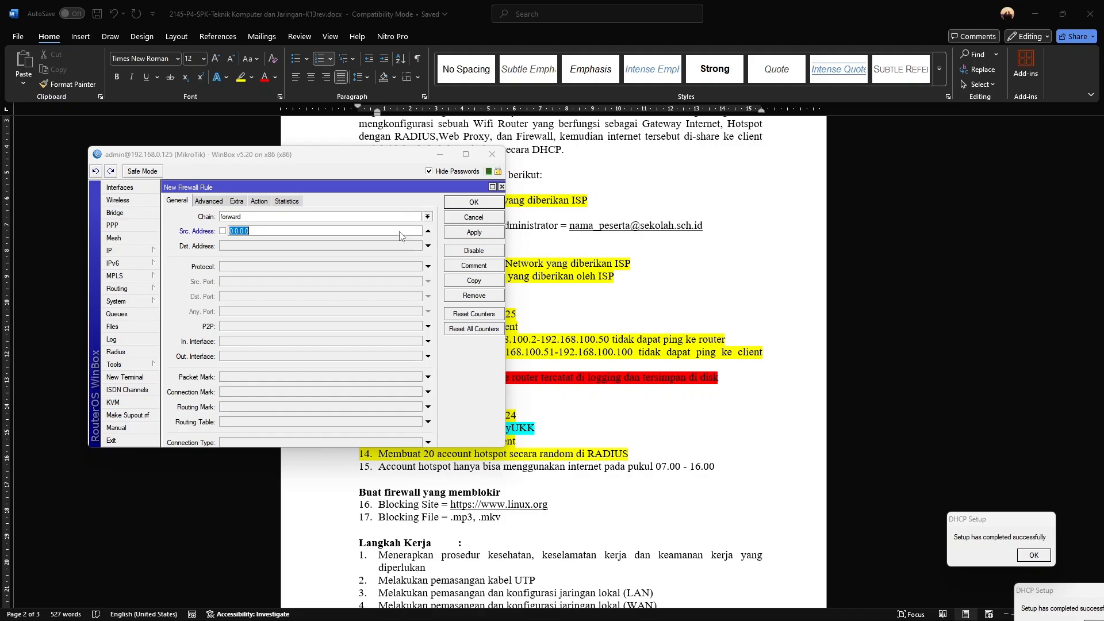
{"action": "left_click_drag", "start_coordinate": [338, 161], "coordinate": [262, 39]}
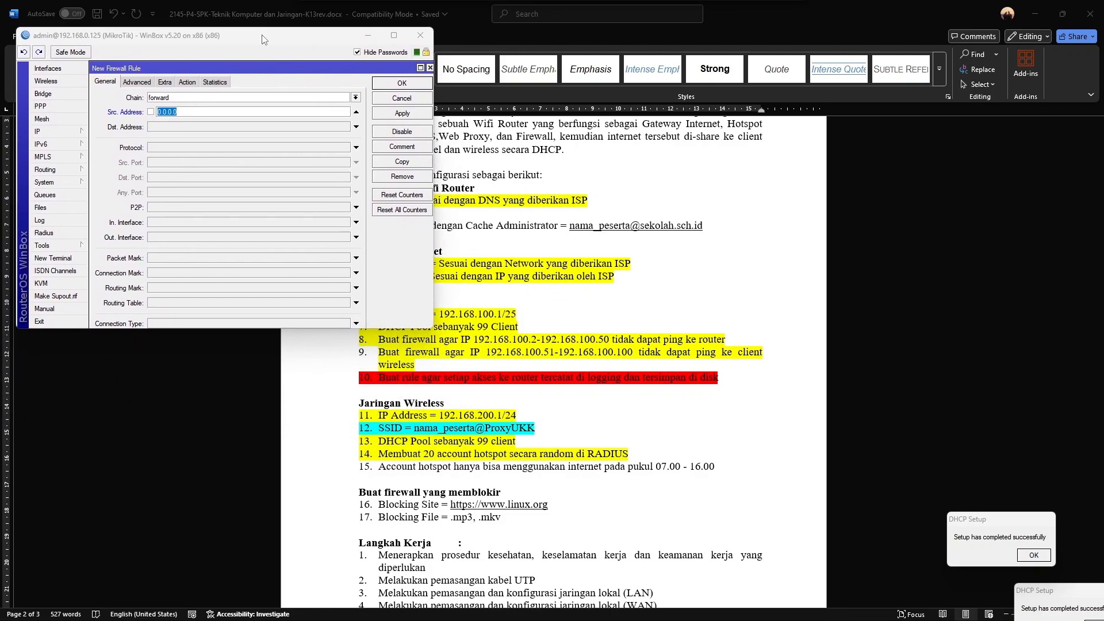
{"action": "type", "text": "192.168.100.51-192.168.1000"}
{"action": "type", "text": "1"}
{"action": "left_click", "coordinate": [239, 126]}
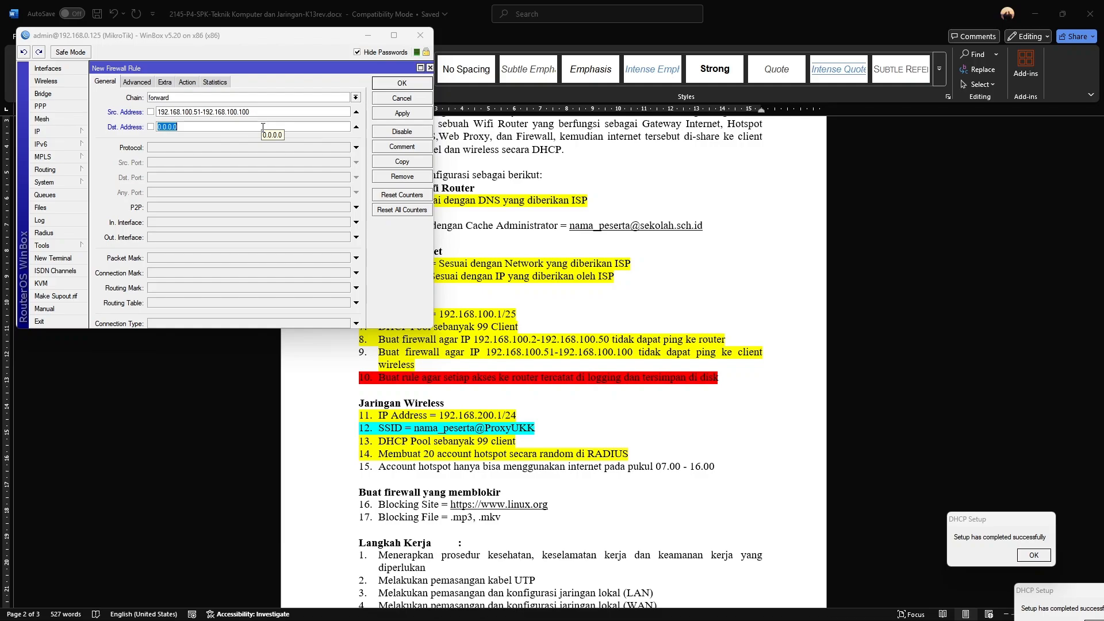
{"action": "type", "text": "192.168.200.0/24"}
{"action": "left_click", "coordinate": [189, 82]}
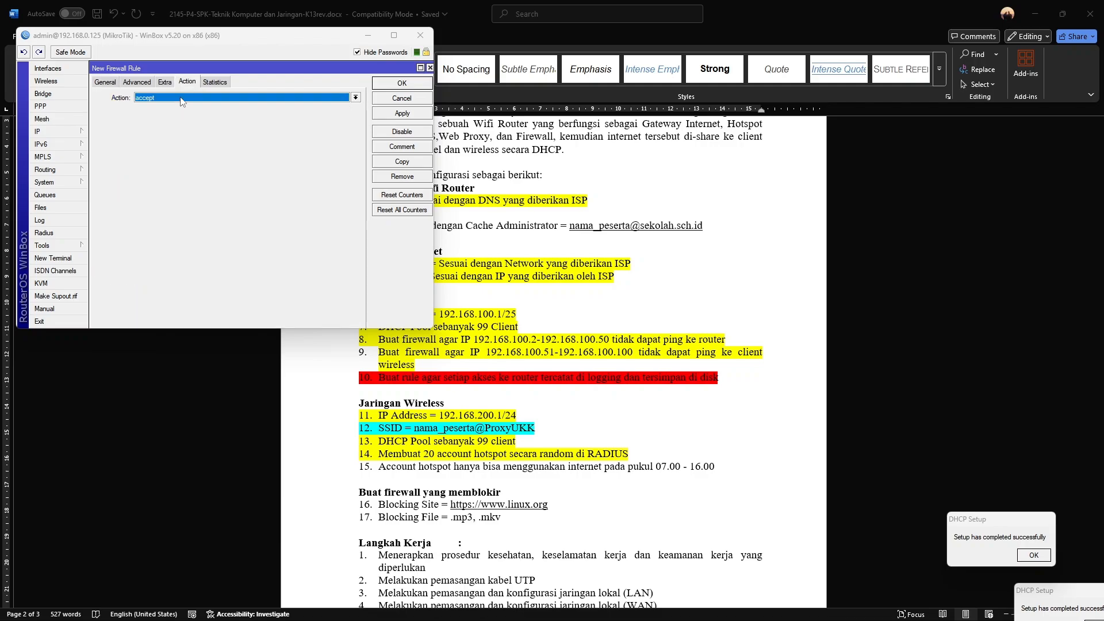
{"action": "left_click", "coordinate": [181, 99]}
{"action": "left_click", "coordinate": [181, 128]}
{"action": "left_click", "coordinate": [402, 114]}
{"action": "left_click", "coordinate": [402, 83]}
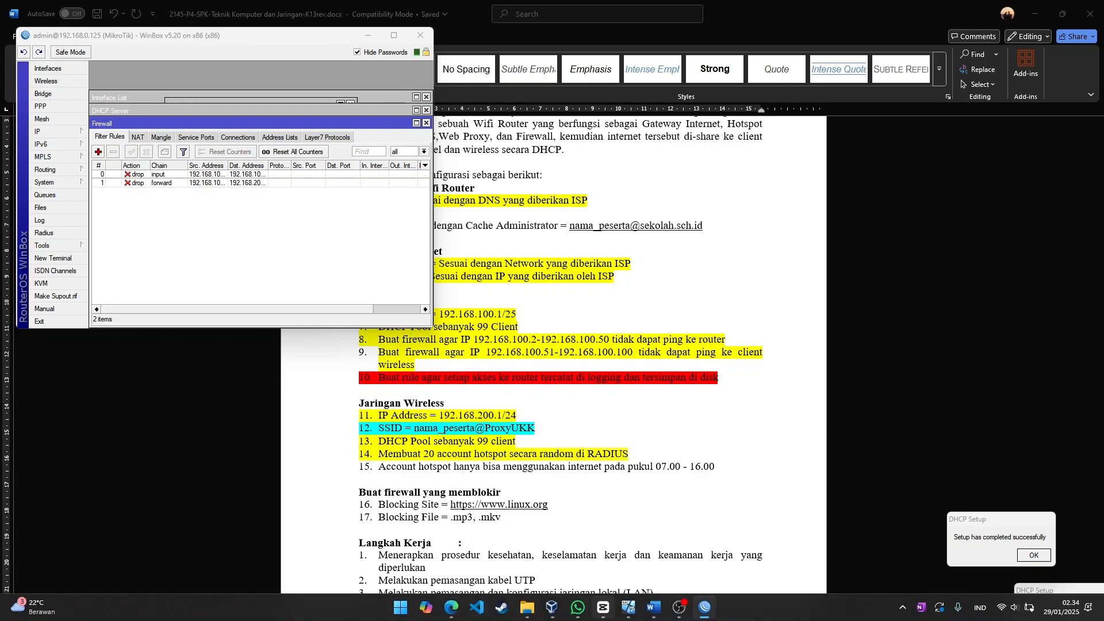
Bring both clients forward, confirm Windows 7's address is 192.168.100.100, and open a command prompt
{"action": "mouse_move", "coordinate": [629, 616]}
{"action": "left_click", "coordinate": [573, 561]}
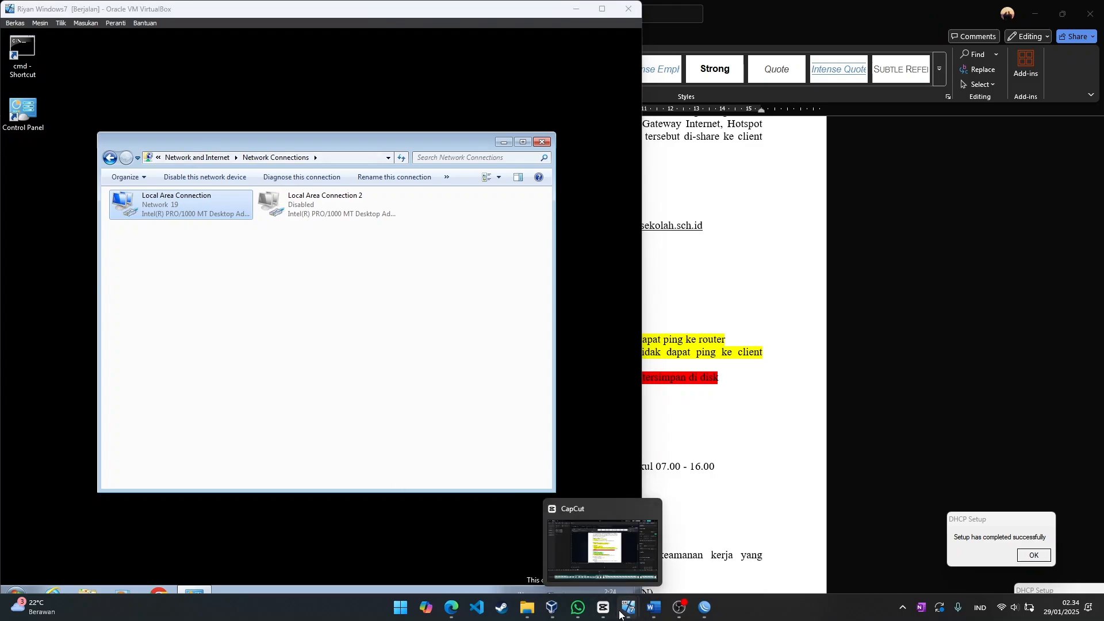
{"action": "left_click", "coordinate": [620, 575]}
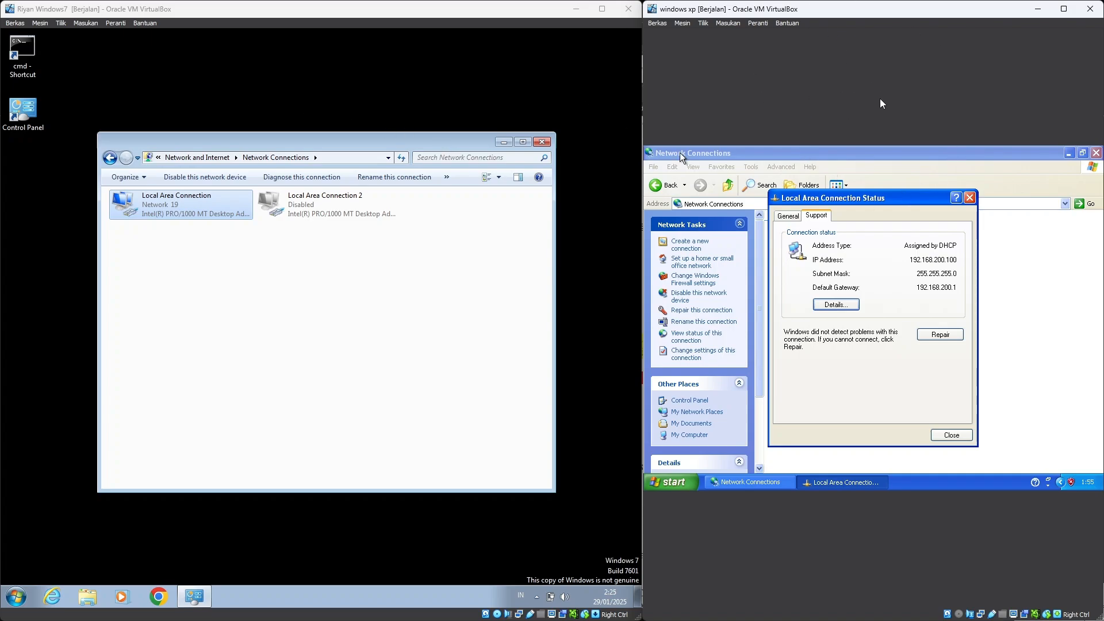
{"action": "double_click", "coordinate": [205, 207]}
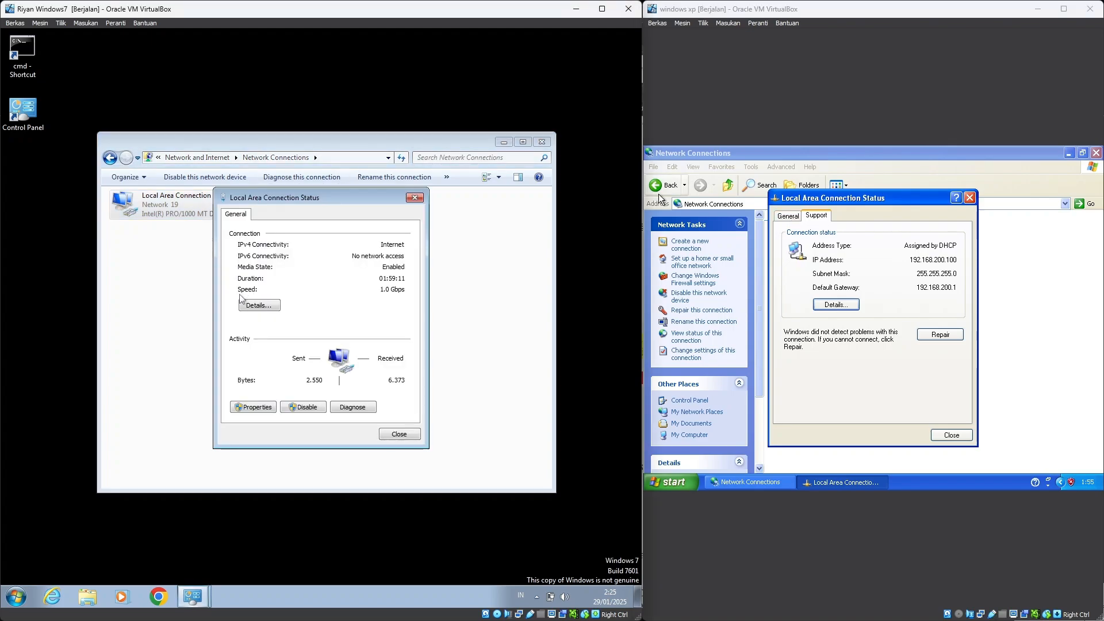
{"action": "left_click", "coordinate": [260, 306]}
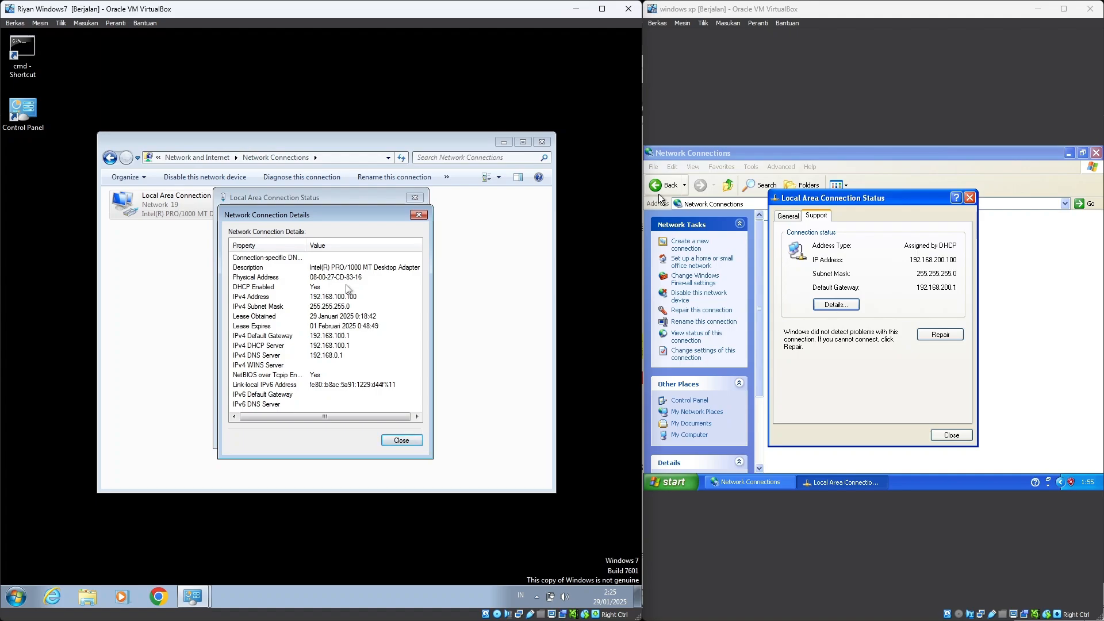
{"action": "double_click", "coordinate": [23, 58]}
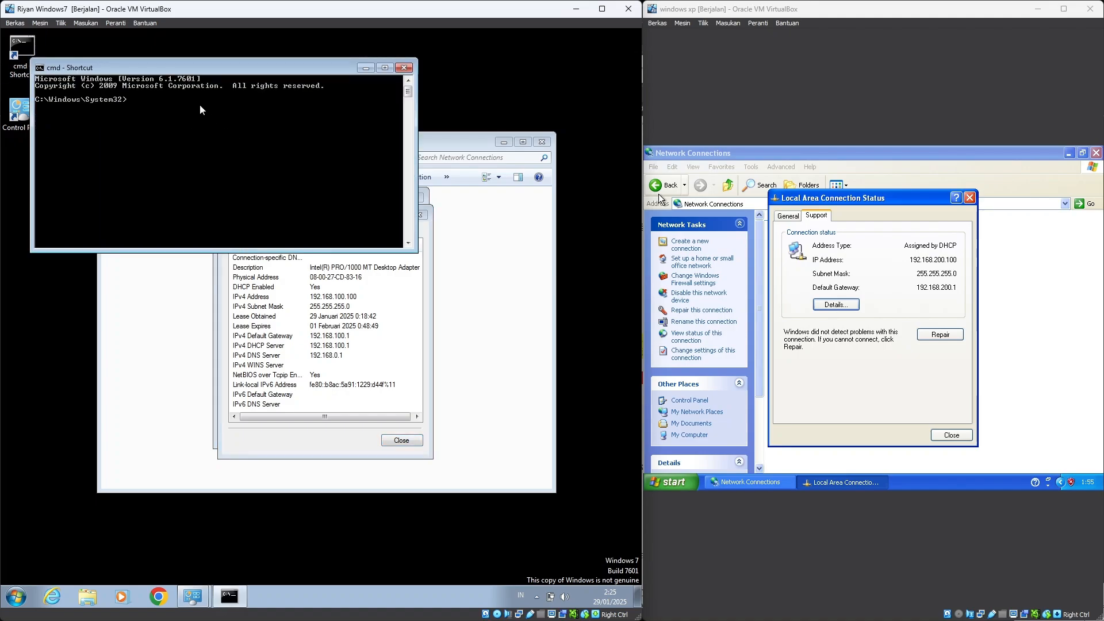
Ping the XP client at 192.168.200.100, stop it after the timeouts, and close the prompt
{"action": "type", "text": "ping"}
{"action": "type", "text": "192.168.200.100"}
{"action": "key", "text": "Return"}
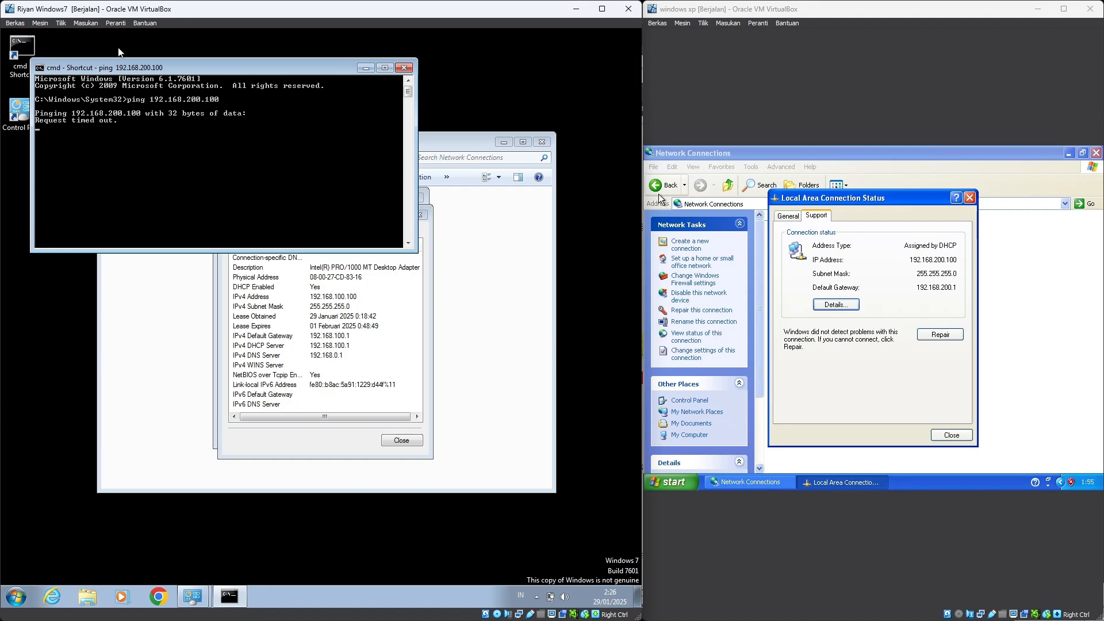
{"action": "key", "text": "ctrl+c"}
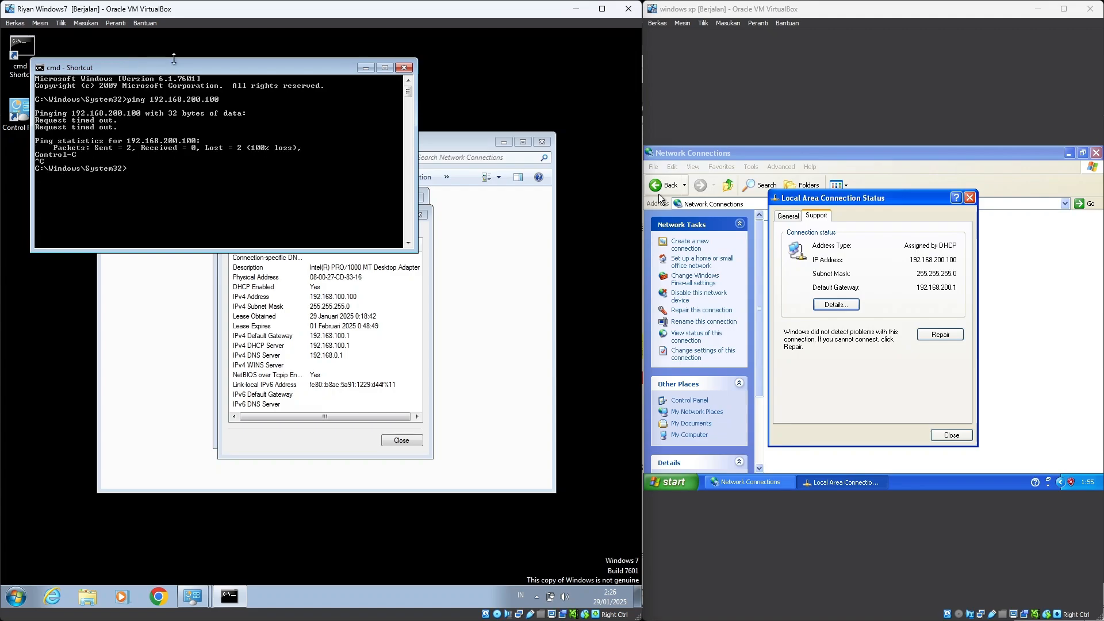
{"action": "left_click", "coordinate": [404, 68]}
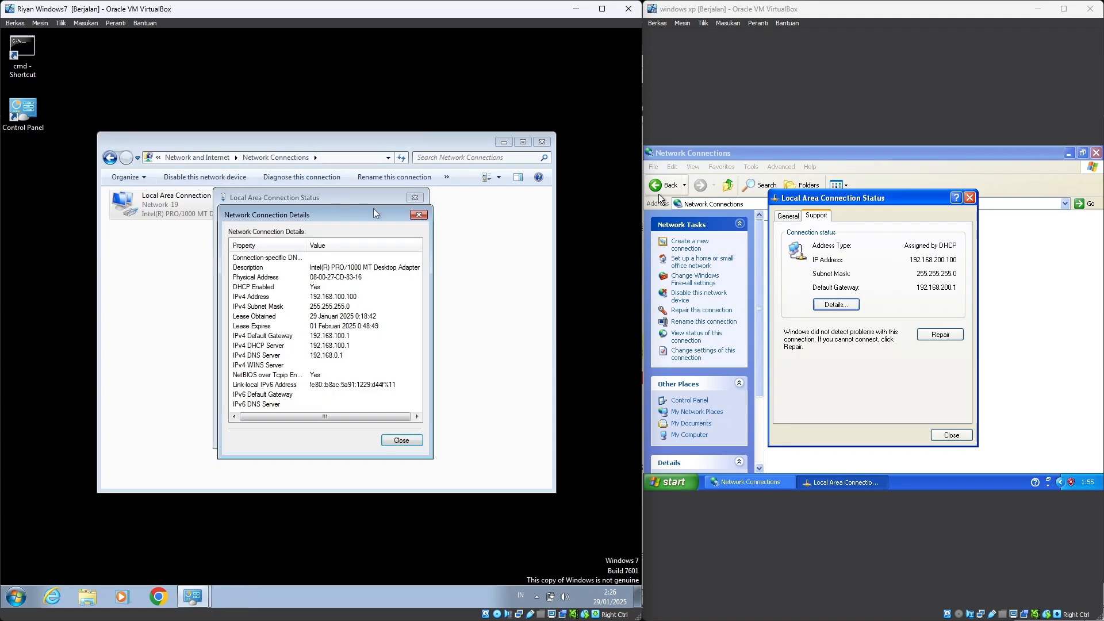
Set the connection's IPv4 to static 192.168.100.2, mask 255.255.255.128, gateway 192.168.100.1
{"action": "double_click", "coordinate": [181, 205]}
{"action": "left_click", "coordinate": [419, 215]}
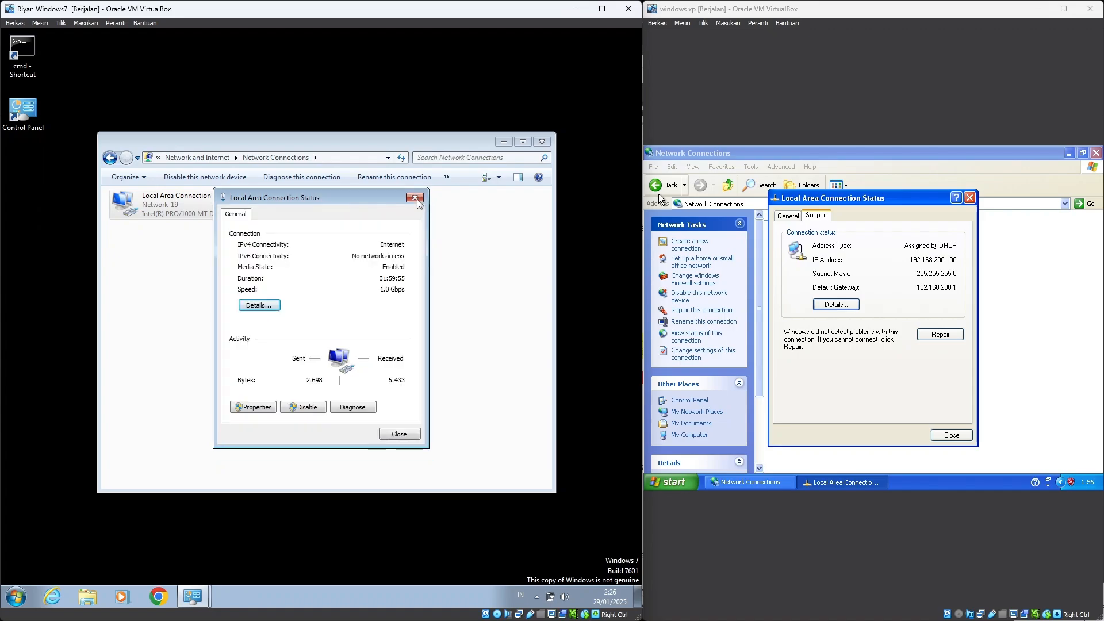
{"action": "left_click", "coordinate": [251, 408]}
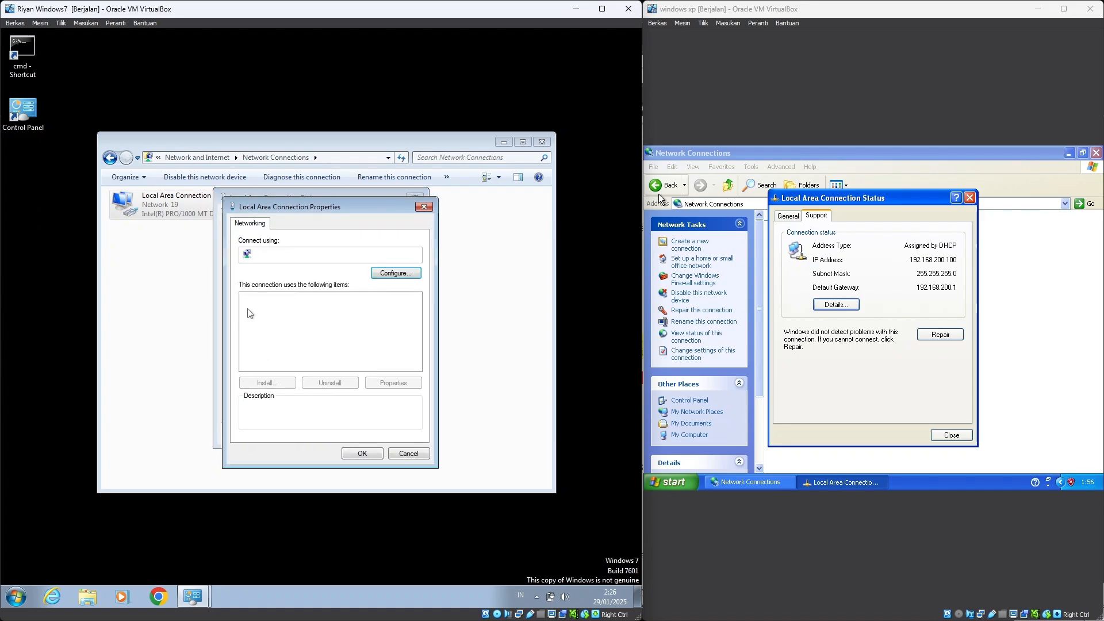
{"action": "double_click", "coordinate": [305, 340]}
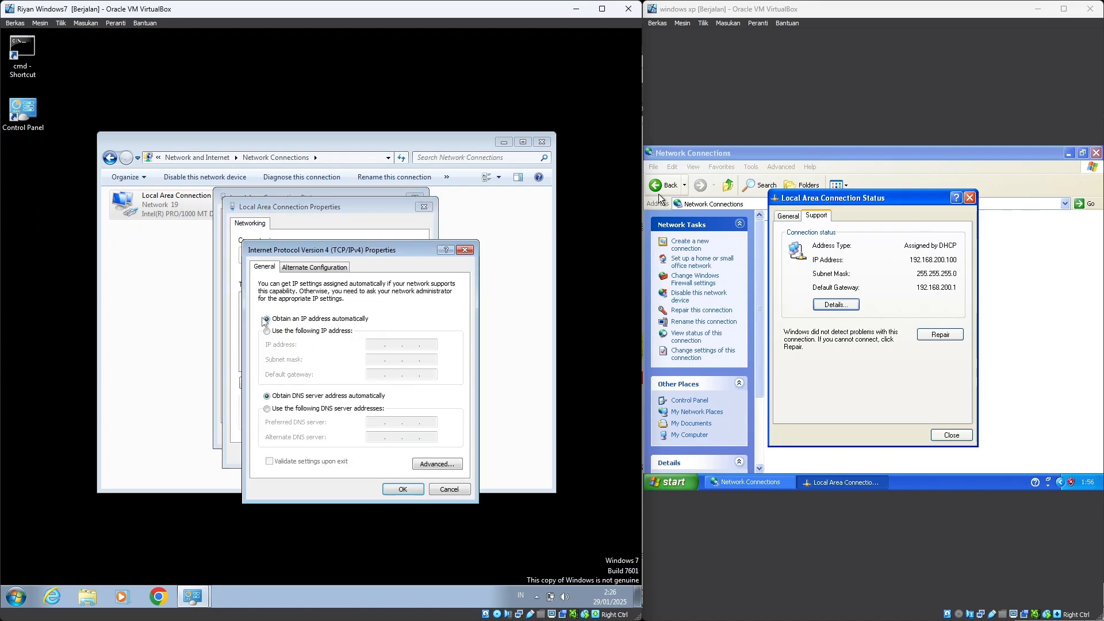
{"action": "left_click", "coordinate": [274, 333]}
{"action": "type", "text": "192 . "}
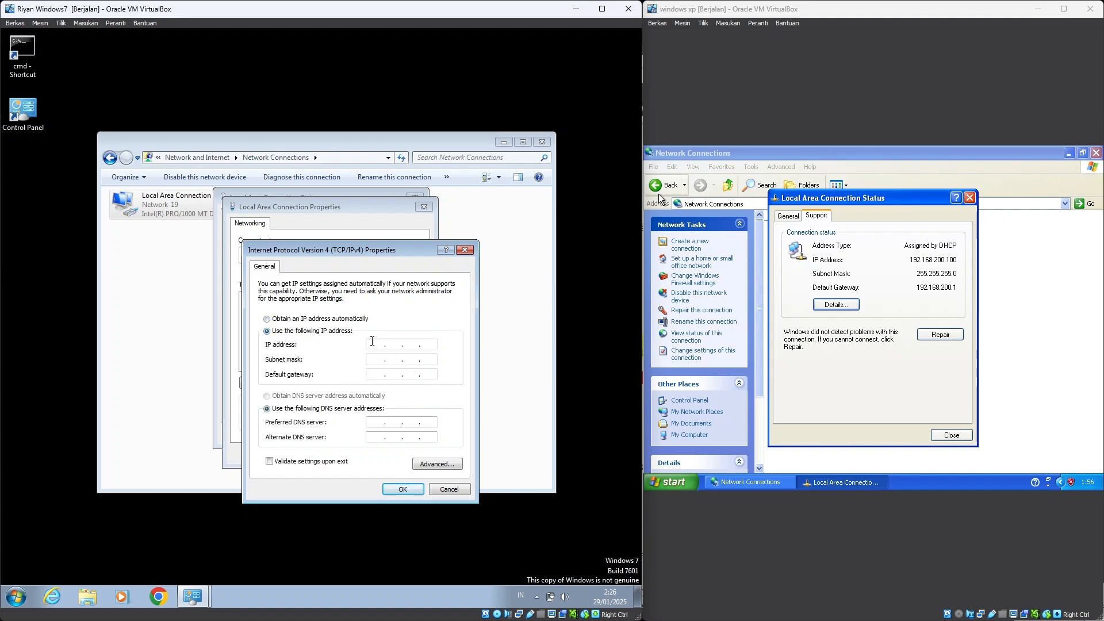
{"action": "type", "text": "168 . 100 . 2"}
{"action": "left_click", "coordinate": [376, 359]}
{"action": "type", "text": "128"}
{"action": "left_click", "coordinate": [384, 377]}
{"action": "type", "text": "192 . 168 . 100 . "}
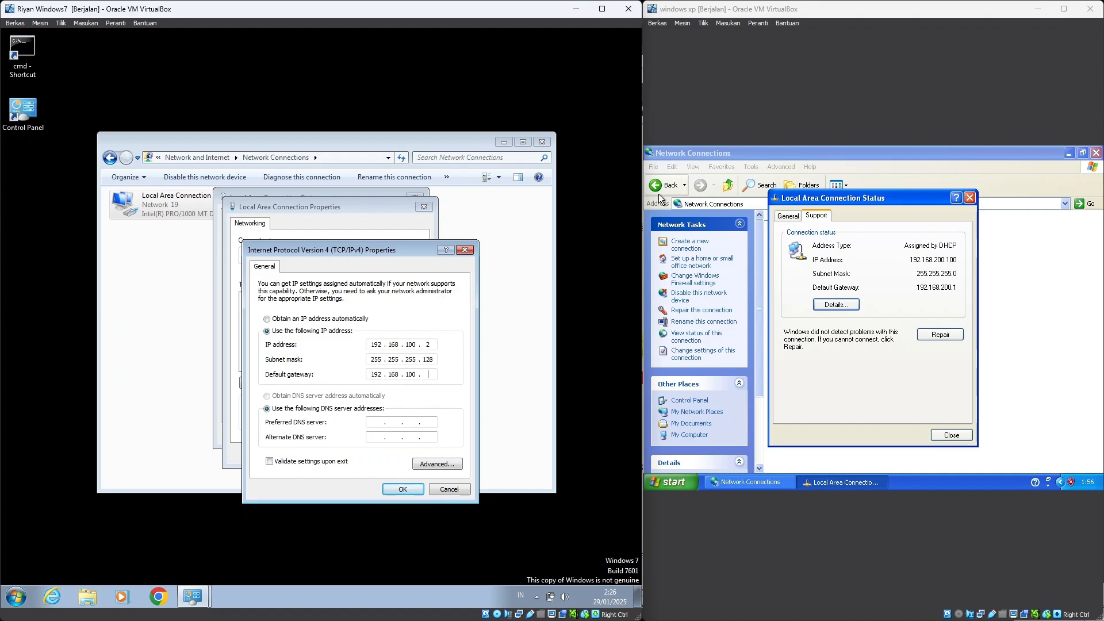
{"action": "type", "text": "1"}
{"action": "left_click", "coordinate": [403, 488]}
Check the new address in the connection details and reopen a command prompt
{"action": "left_click", "coordinate": [379, 453]}
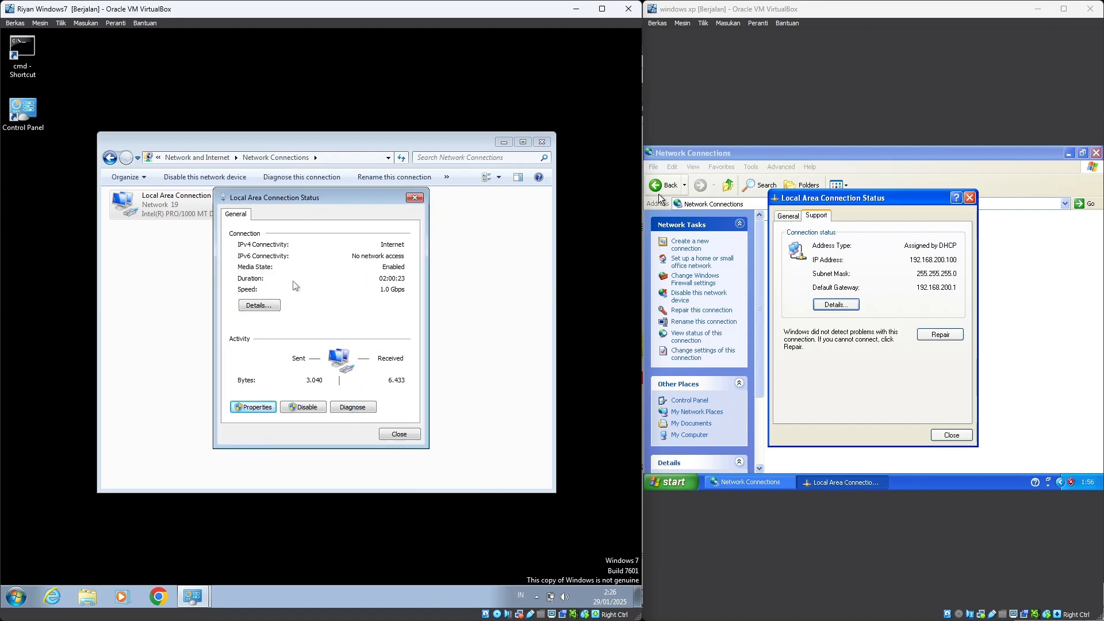
{"action": "left_click", "coordinate": [272, 306]}
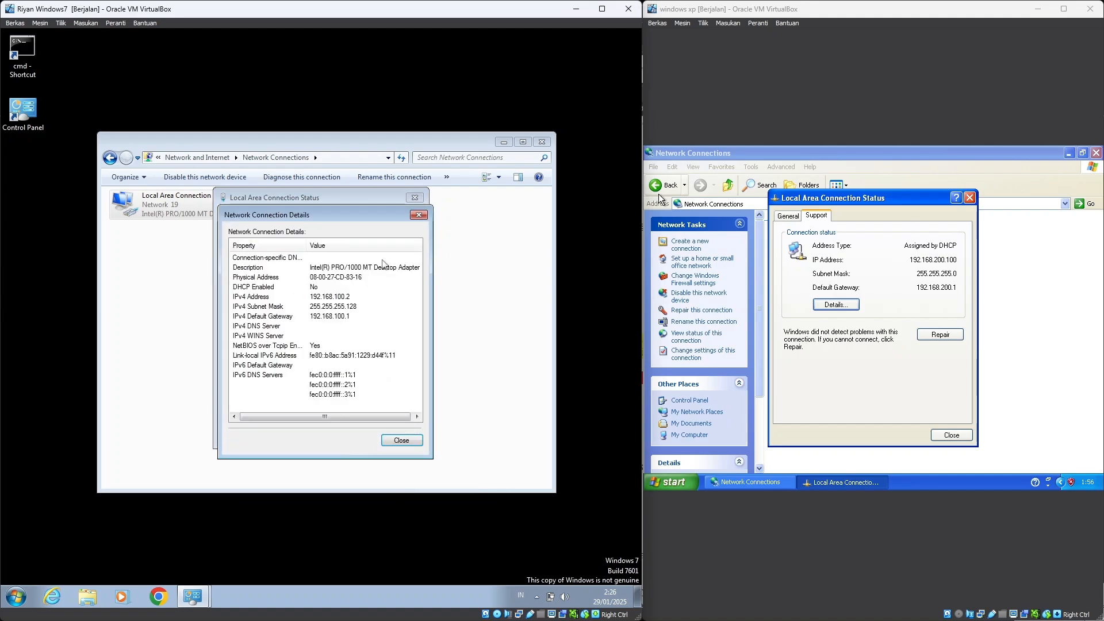
{"action": "left_click", "coordinate": [418, 215]}
{"action": "double_click", "coordinate": [22, 55]}
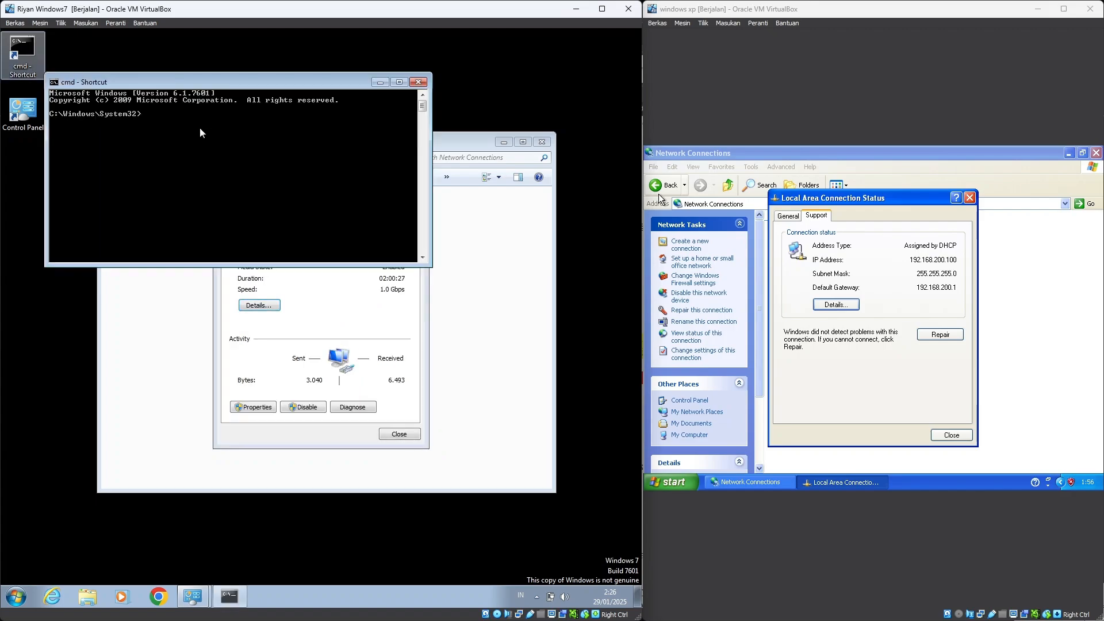
Ping 192.168.200.100 again from 192.168.100.2, now getting replies with 0% loss
{"action": "type", "text": "pi"}
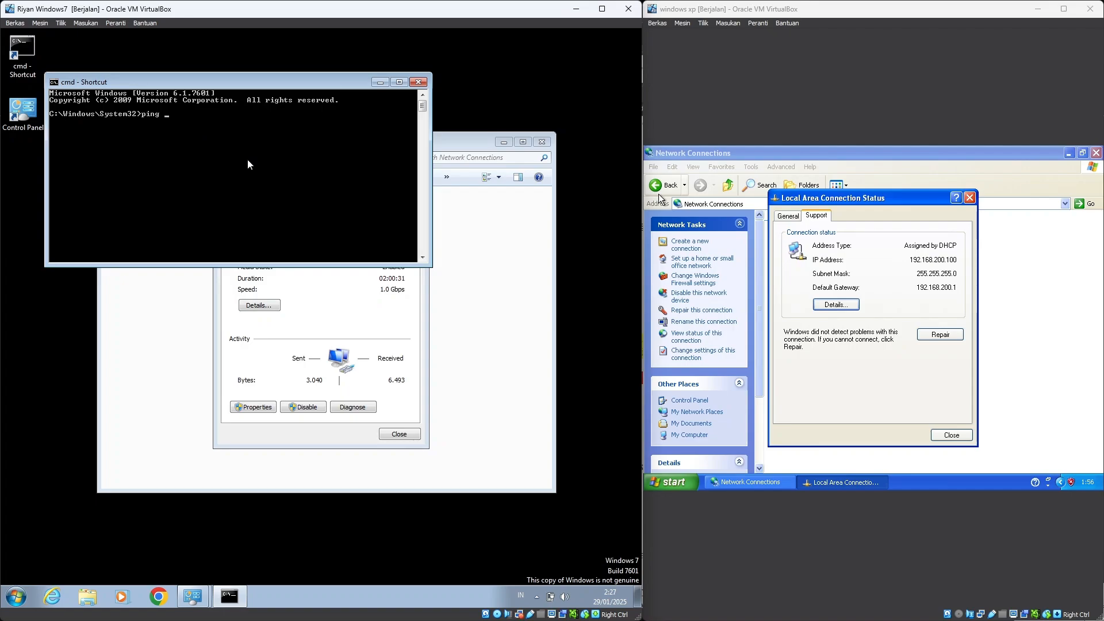
{"action": "type", "text": "ng"}
{"action": "type", "text": "192.168.200.100"}
{"action": "key", "text": "Return"}
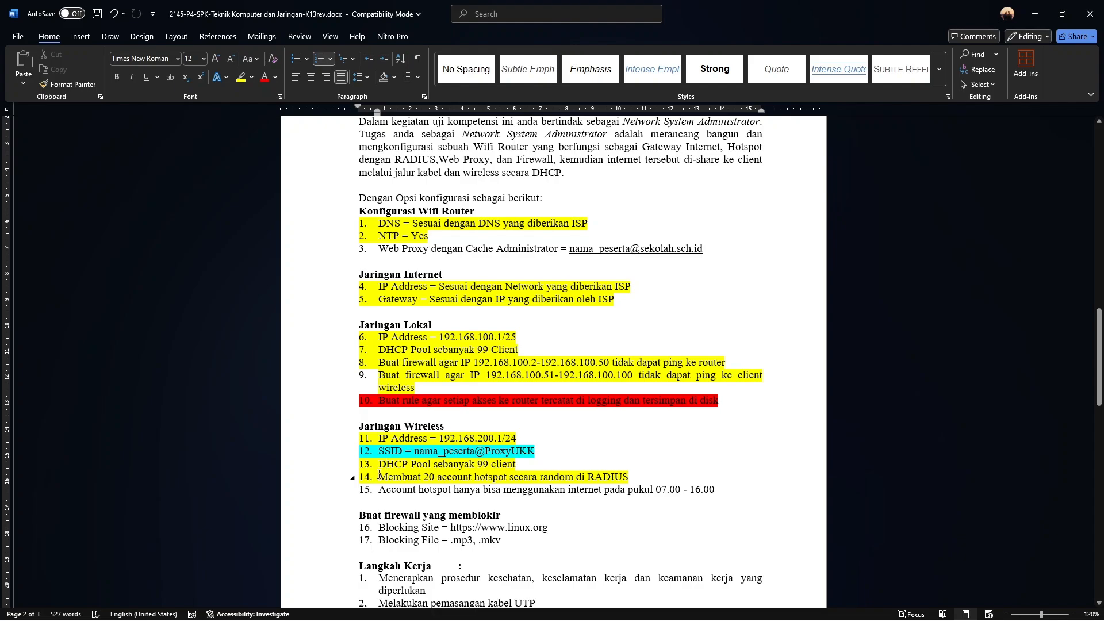
Review item 14 on creating 20 random RADIUS hotspot accounts, then return to WinBox
{"action": "left_click_drag", "start_coordinate": [378, 477], "coordinate": [631, 477]}
{"action": "left_click", "coordinate": [628, 477]}
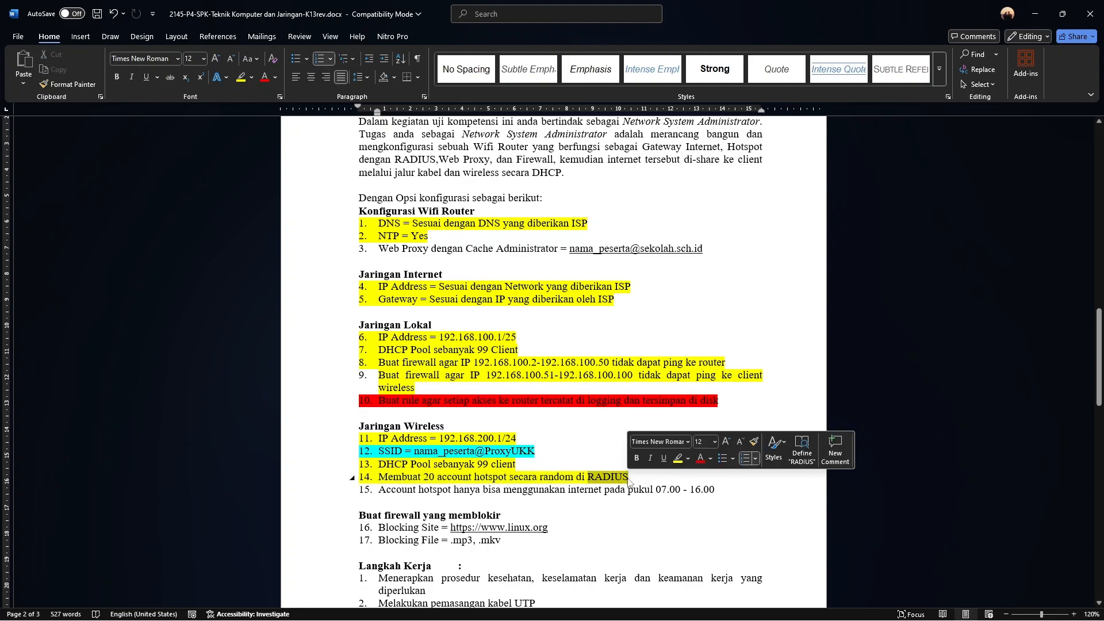
{"action": "left_click", "coordinate": [638, 481]}
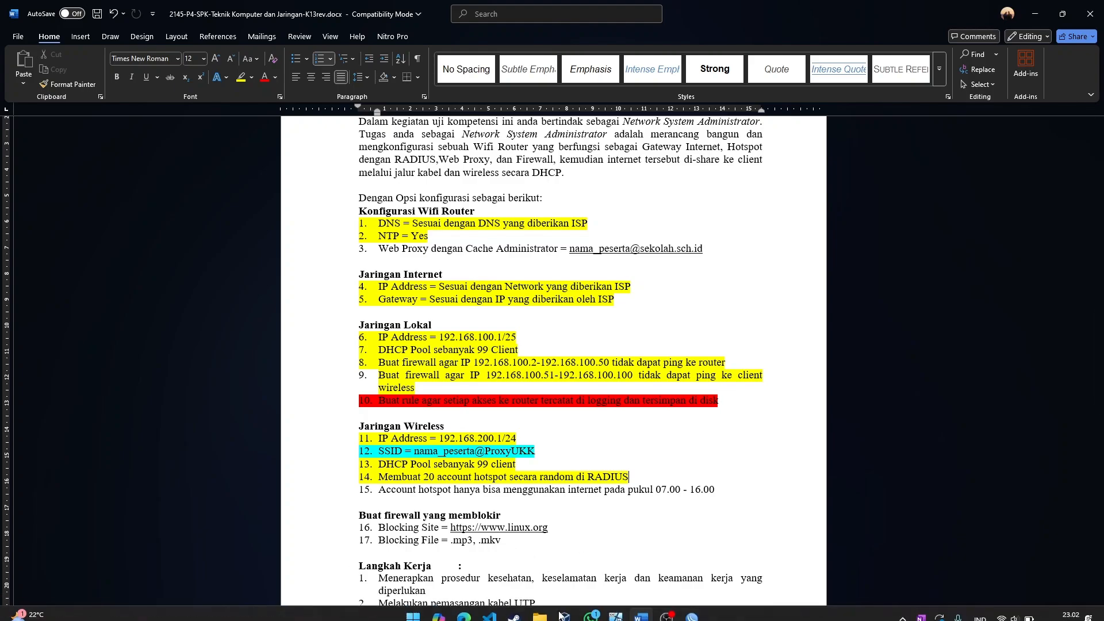
{"action": "left_click", "coordinate": [692, 608]}
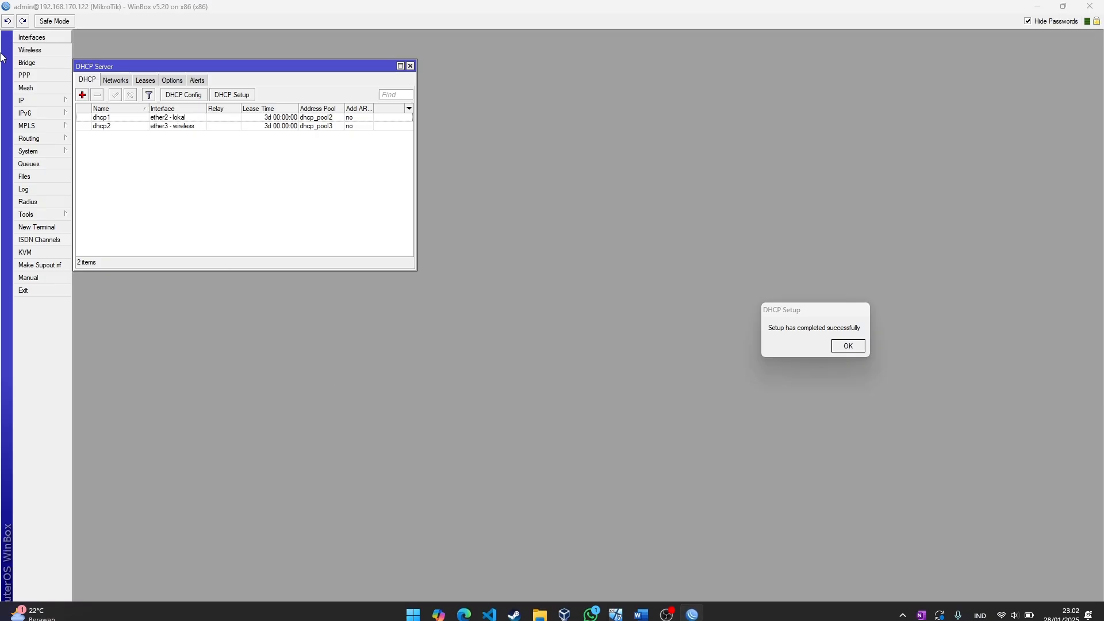
Launch the Hotspot Setup wizard with ether3 - wireless as the hotspot interface
{"action": "left_click", "coordinate": [45, 102]}
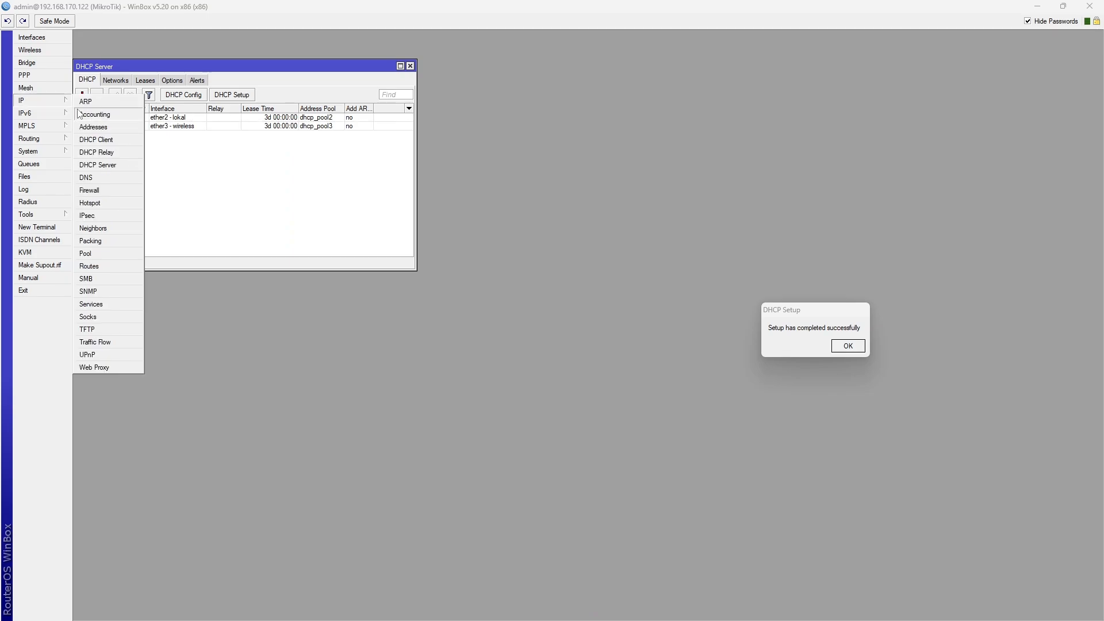
{"action": "left_click", "coordinate": [112, 205]}
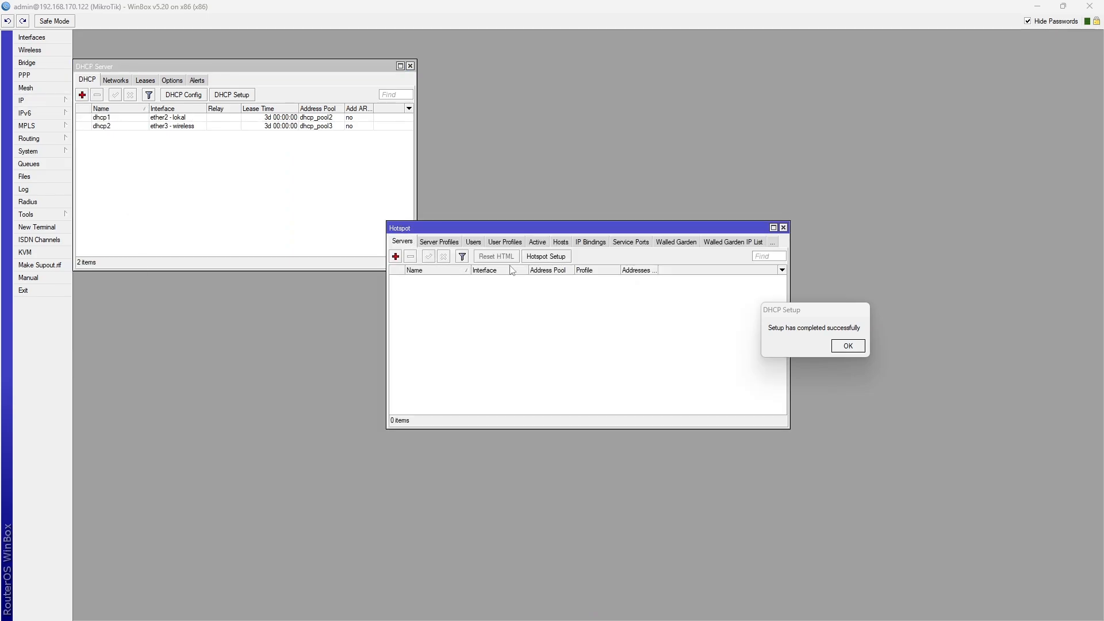
{"action": "left_click", "coordinate": [543, 257]}
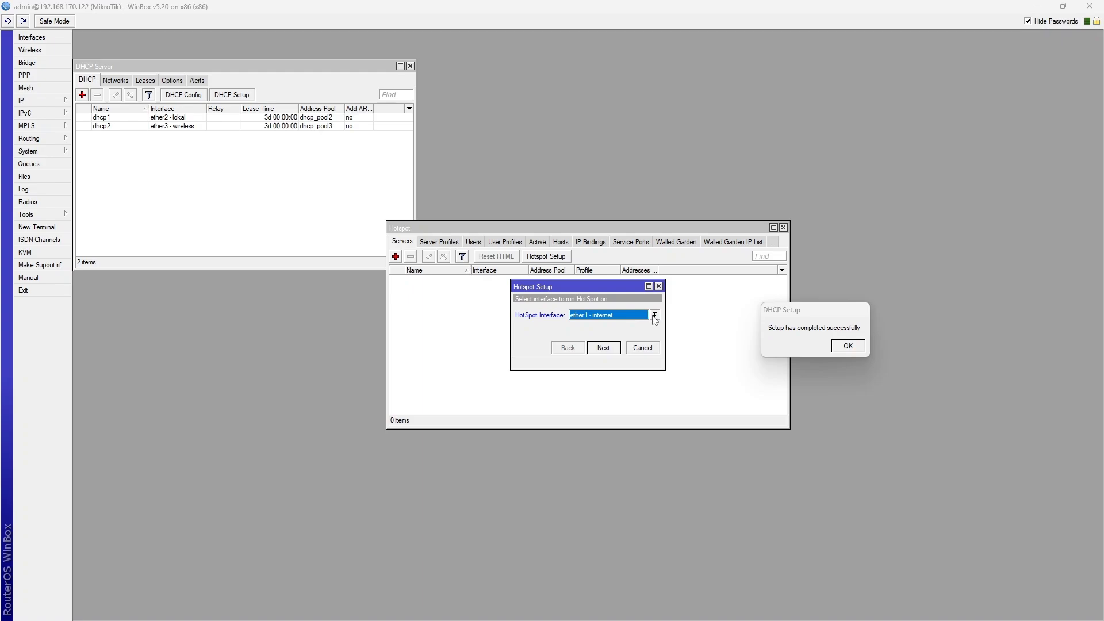
{"action": "left_click", "coordinate": [655, 315]}
{"action": "left_click", "coordinate": [633, 340]}
{"action": "left_click_drag", "start_coordinate": [790, 312], "coordinate": [927, 371]}
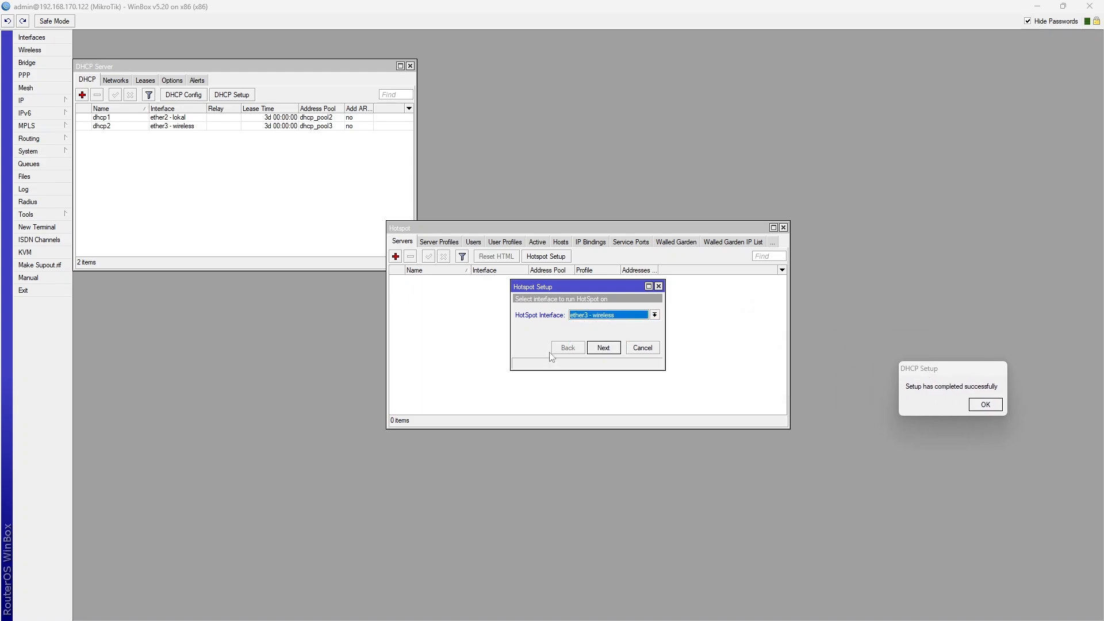
{"action": "left_click", "coordinate": [603, 348]}
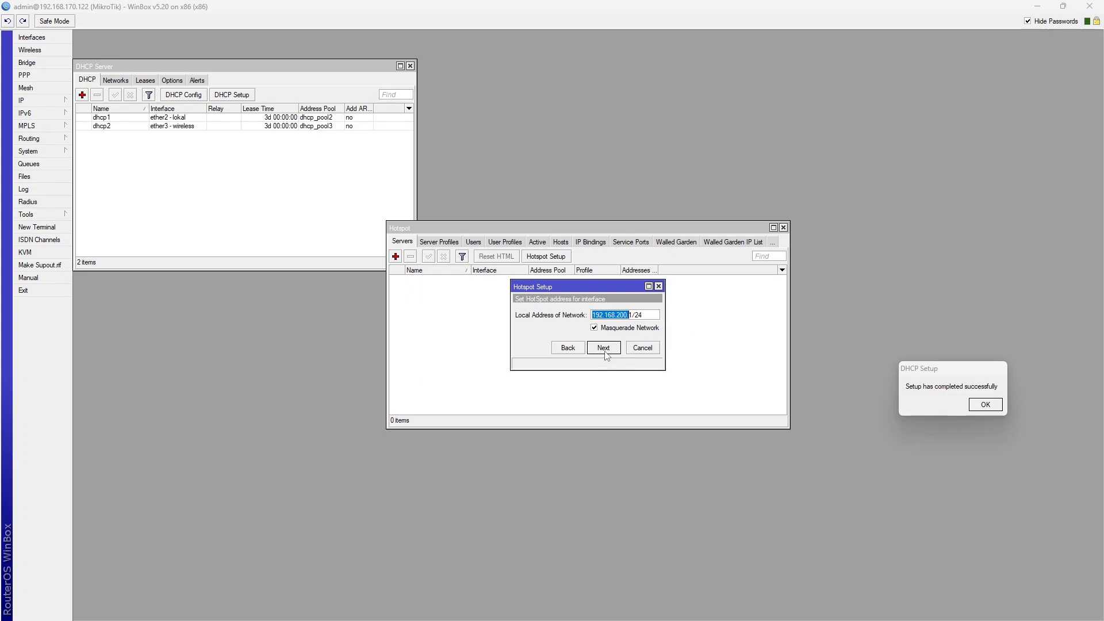
Accept the default local network address and address pool, choosing no SSL certificate
{"action": "left_click", "coordinate": [605, 350]}
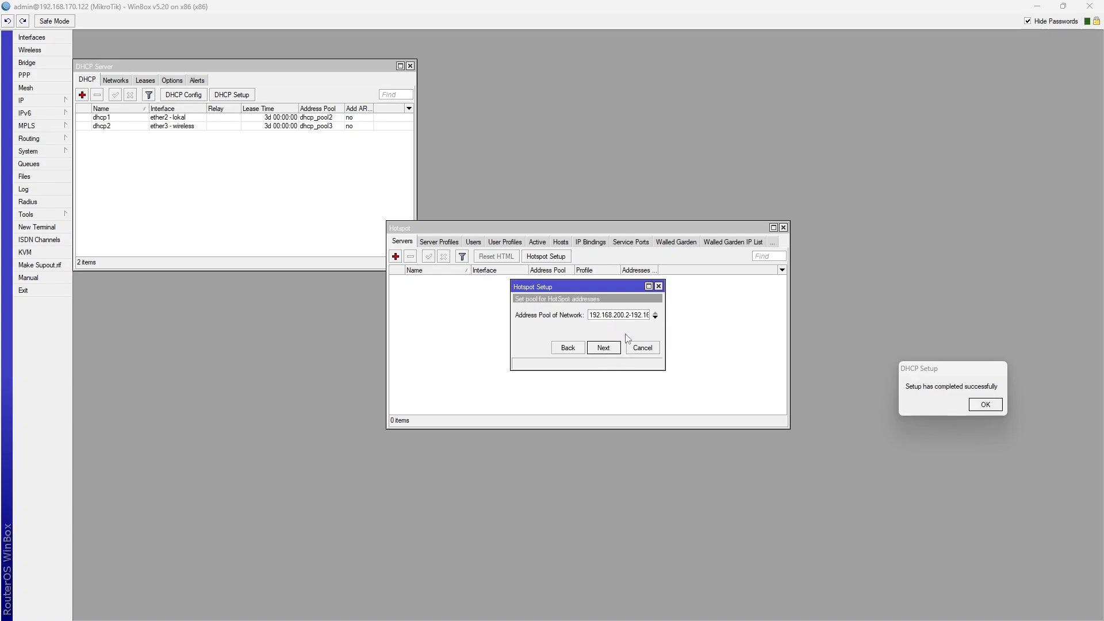
{"action": "left_click", "coordinate": [626, 316]}
{"action": "left_click", "coordinate": [601, 349]}
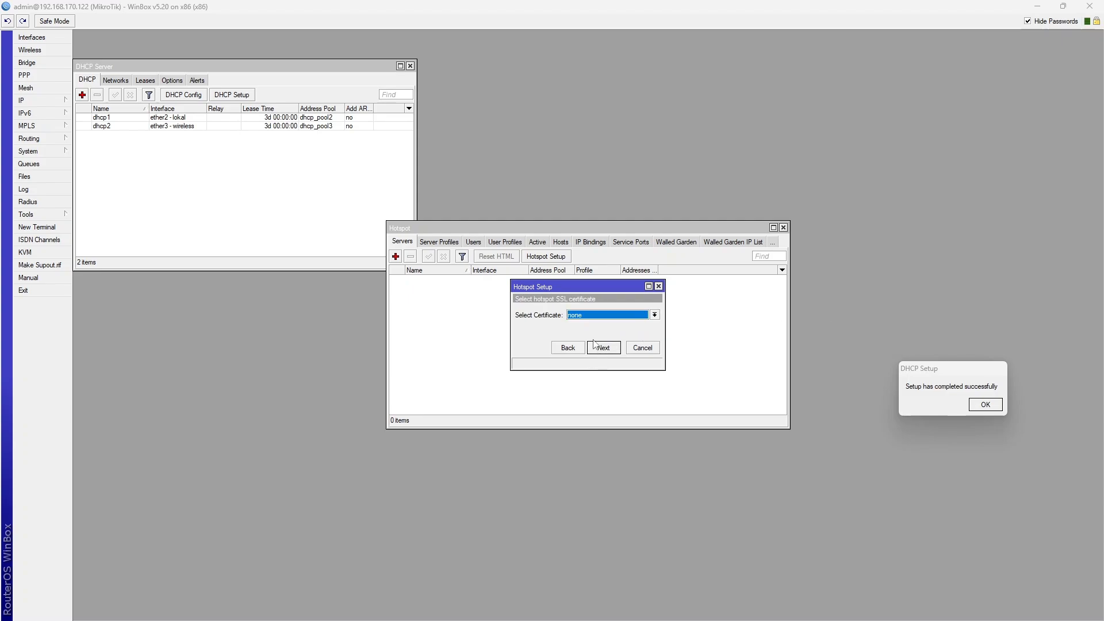
{"action": "left_click", "coordinate": [631, 316]}
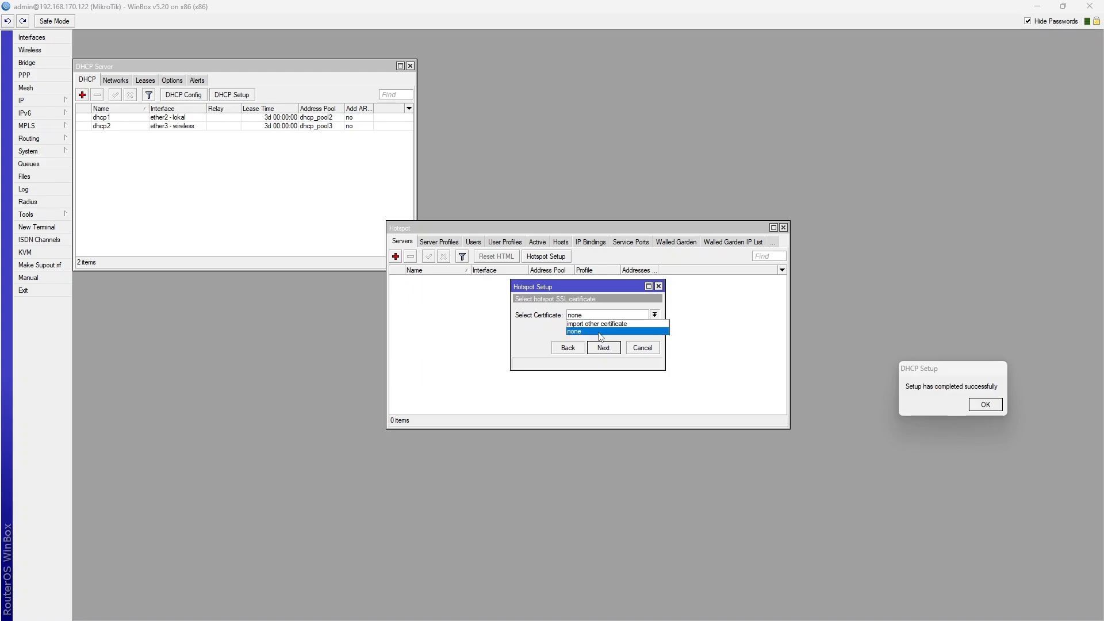
{"action": "left_click", "coordinate": [600, 333]}
{"action": "left_click", "coordinate": [608, 348]}
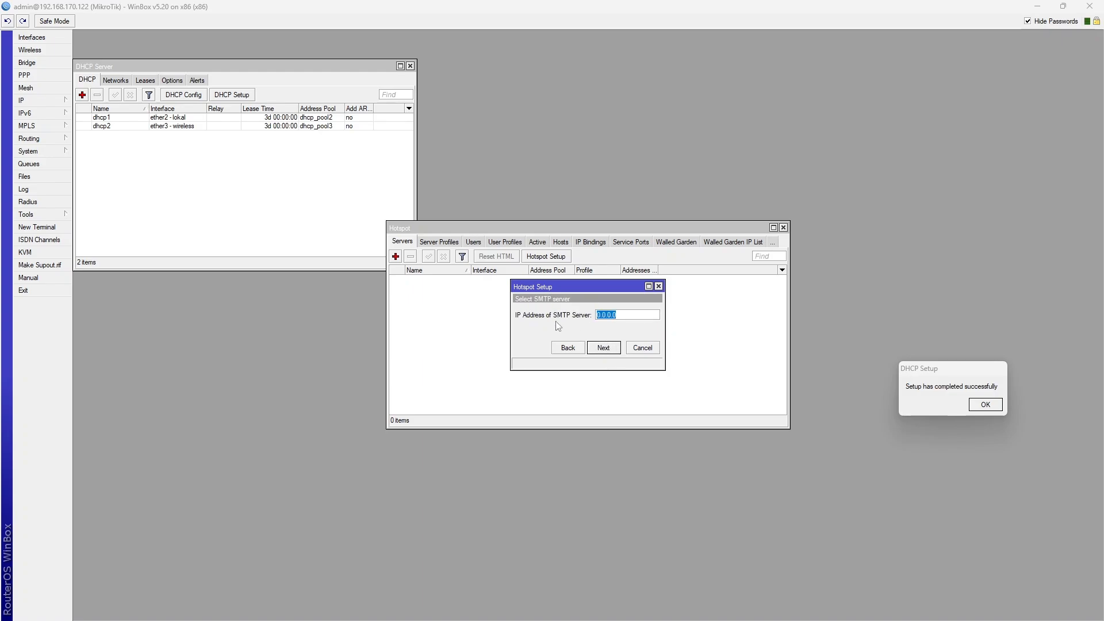
Leave SMTP unset, confirm the DNS server and DNS name, keep admin as local user, and finish
{"action": "left_click", "coordinate": [604, 348]}
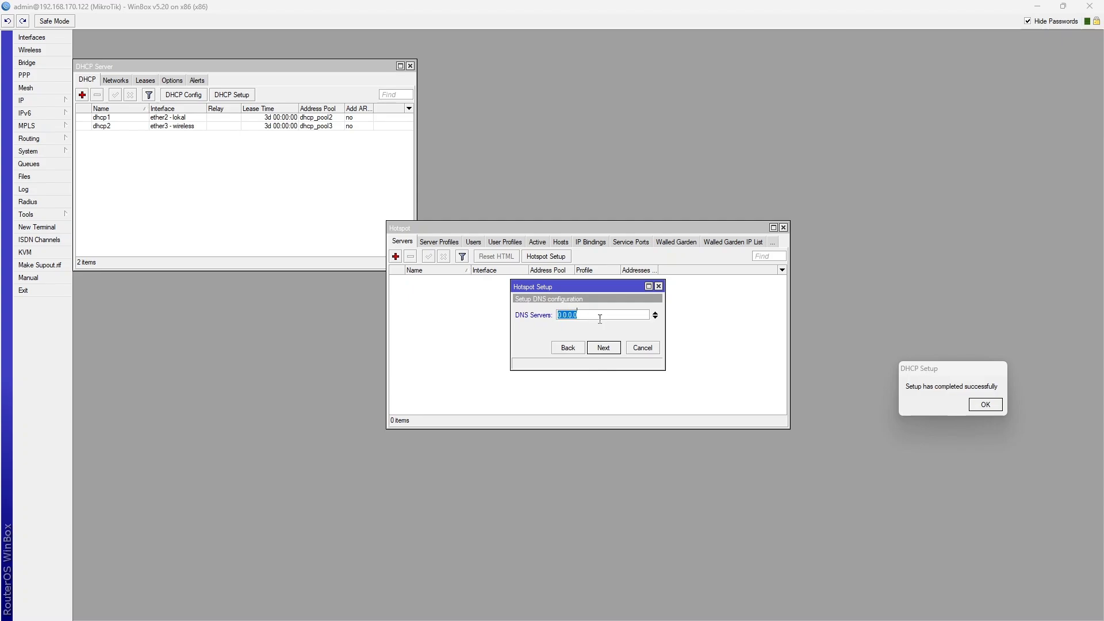
{"action": "type", "text": "192.168.200.1"}
{"action": "left_click", "coordinate": [600, 352]}
{"action": "type", "text": ".com"}
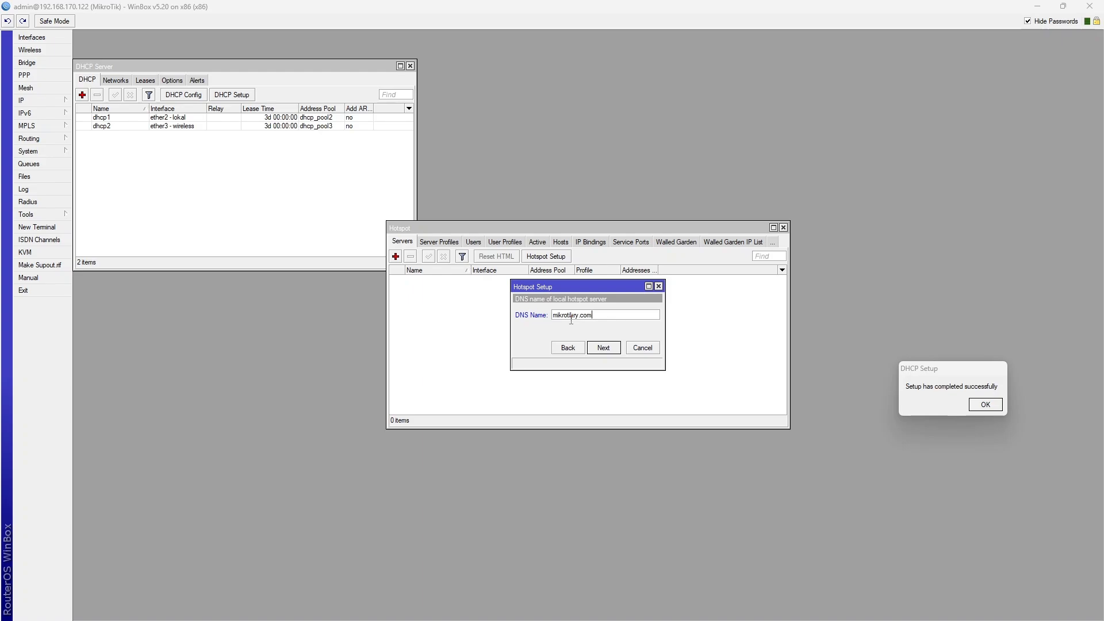
{"action": "left_click", "coordinate": [604, 348]}
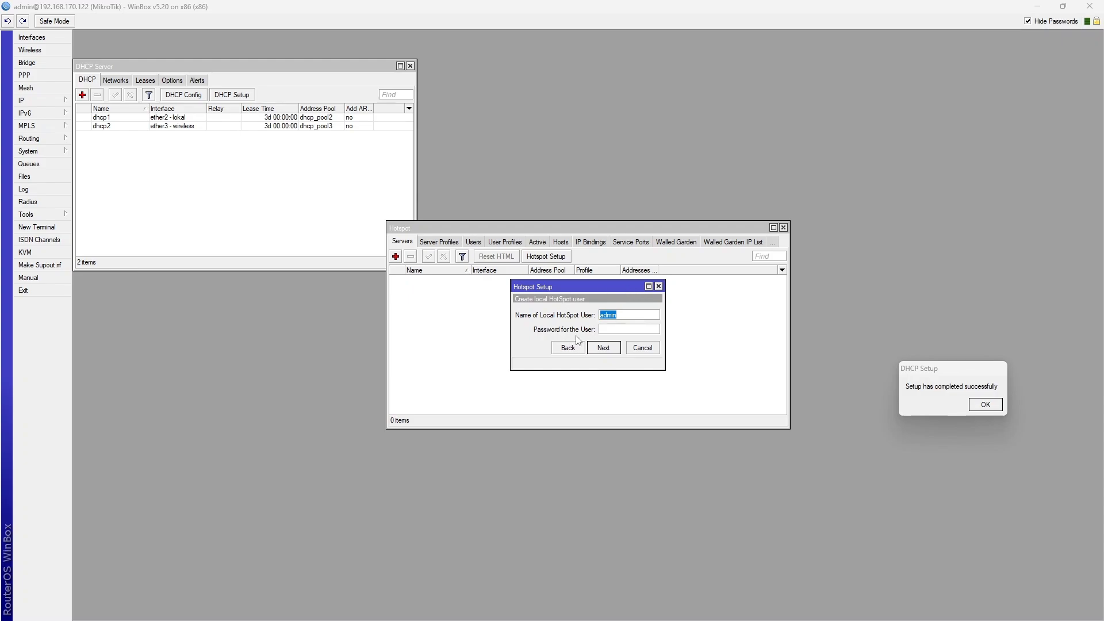
{"action": "left_click", "coordinate": [619, 316]}
{"action": "left_click", "coordinate": [610, 351]}
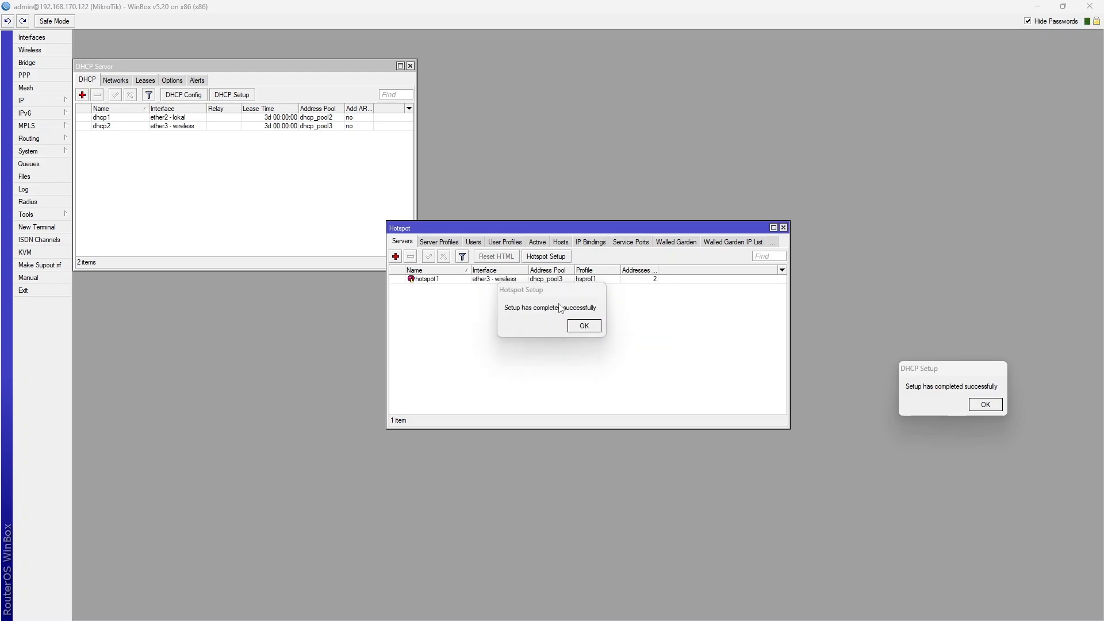
{"action": "left_click_drag", "start_coordinate": [559, 290], "coordinate": [991, 437]}
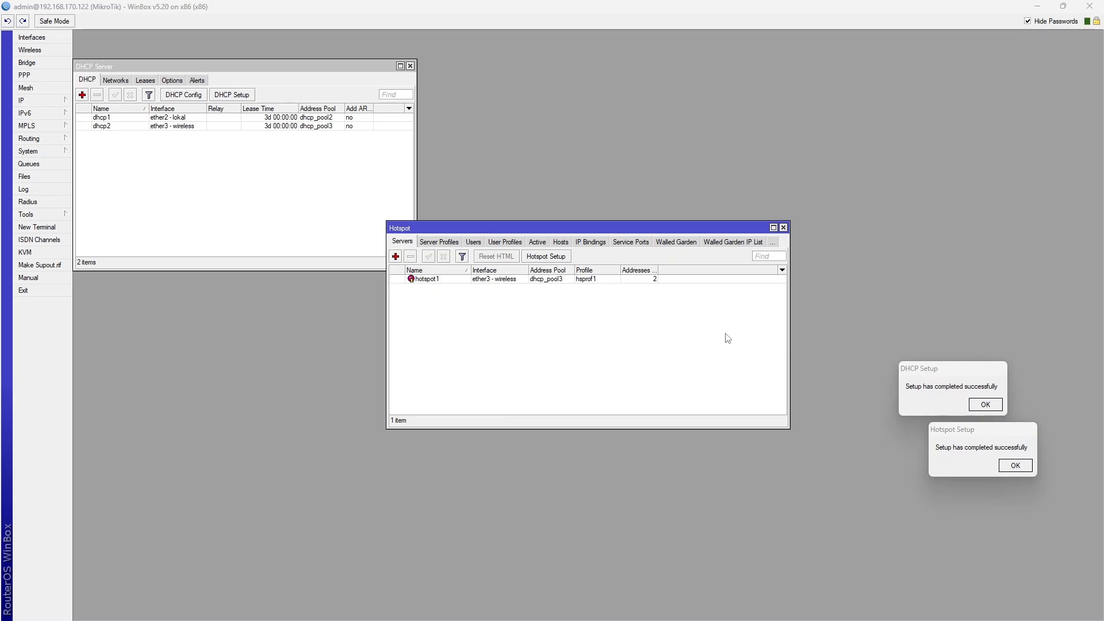
Check the exam sheet, then add a hotspot user with a name and password on profile default
{"action": "key", "text": "alt+Tab"}
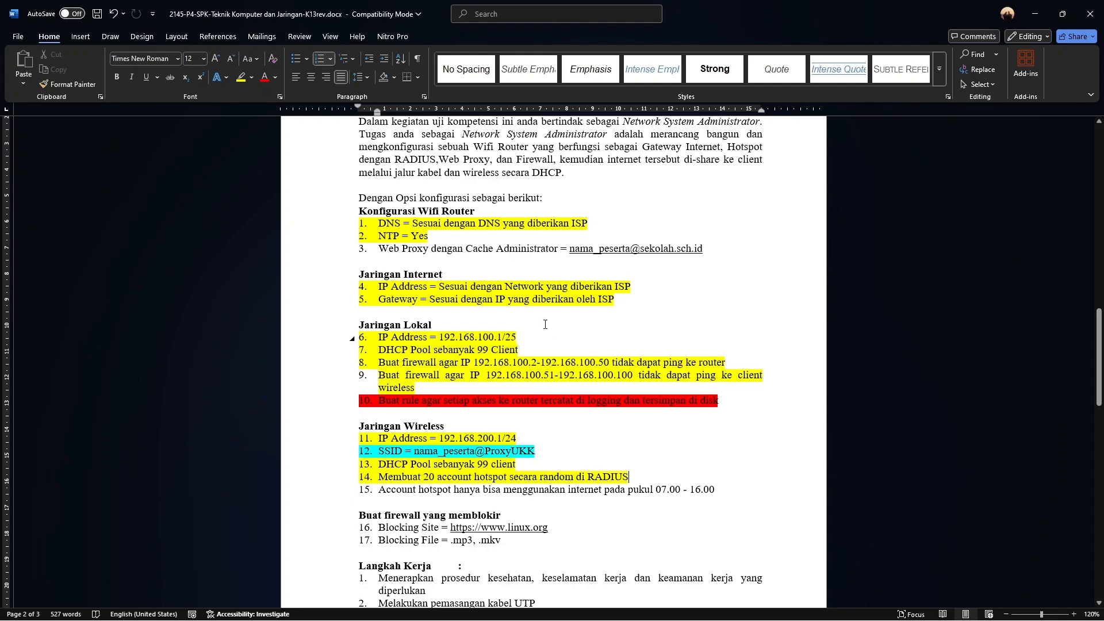
{"action": "key", "text": "alt+Tab"}
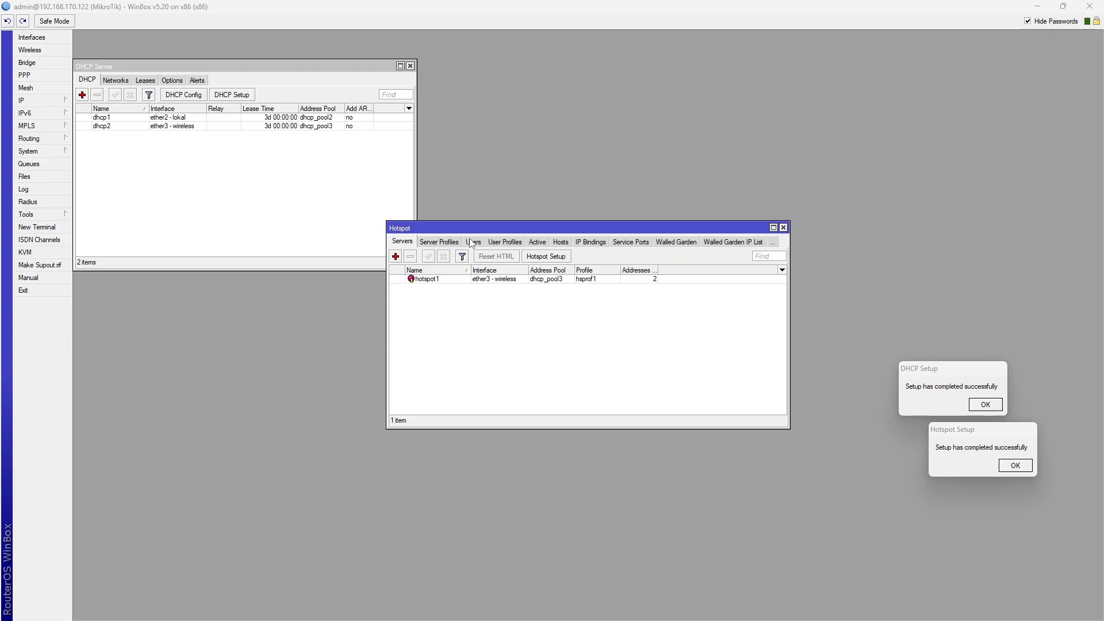
{"action": "left_click", "coordinate": [473, 242]}
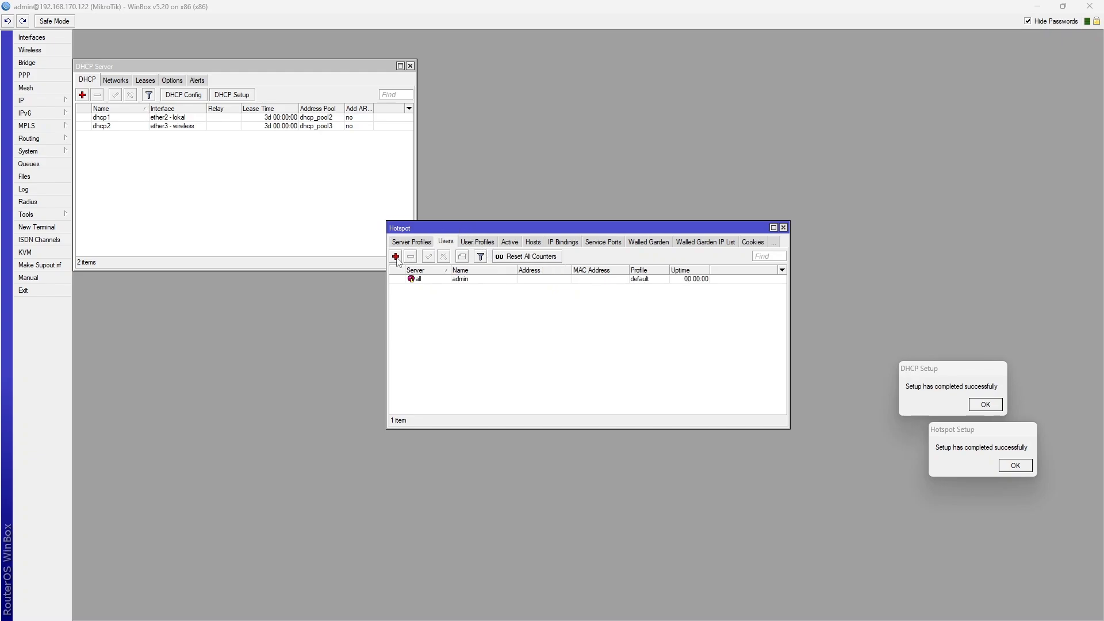
{"action": "left_click", "coordinate": [396, 256]}
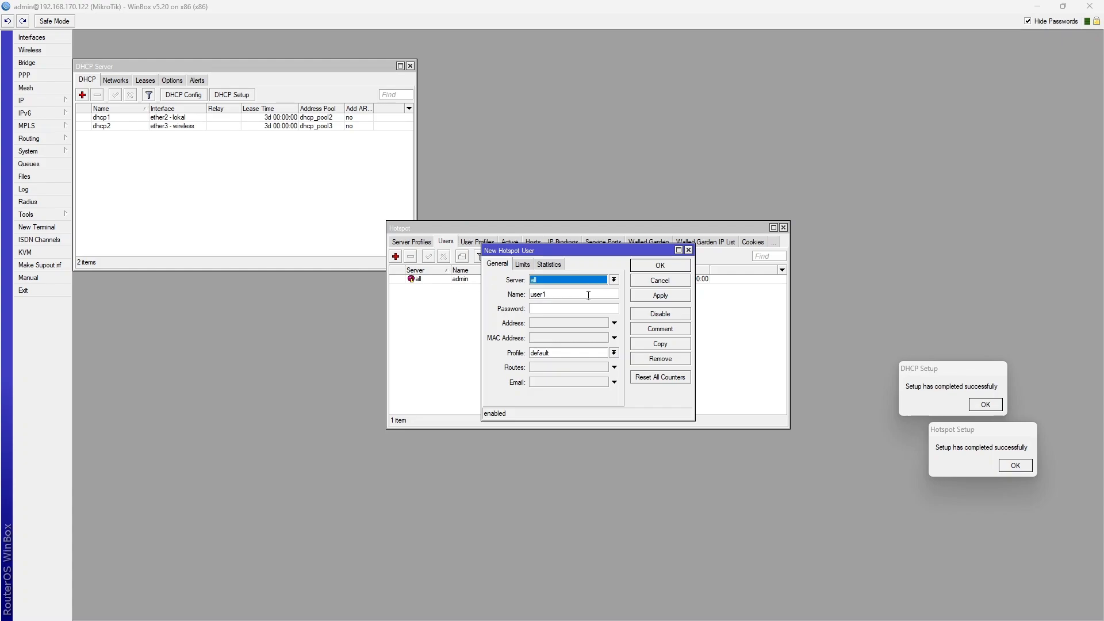
{"action": "left_click", "coordinate": [554, 294]}
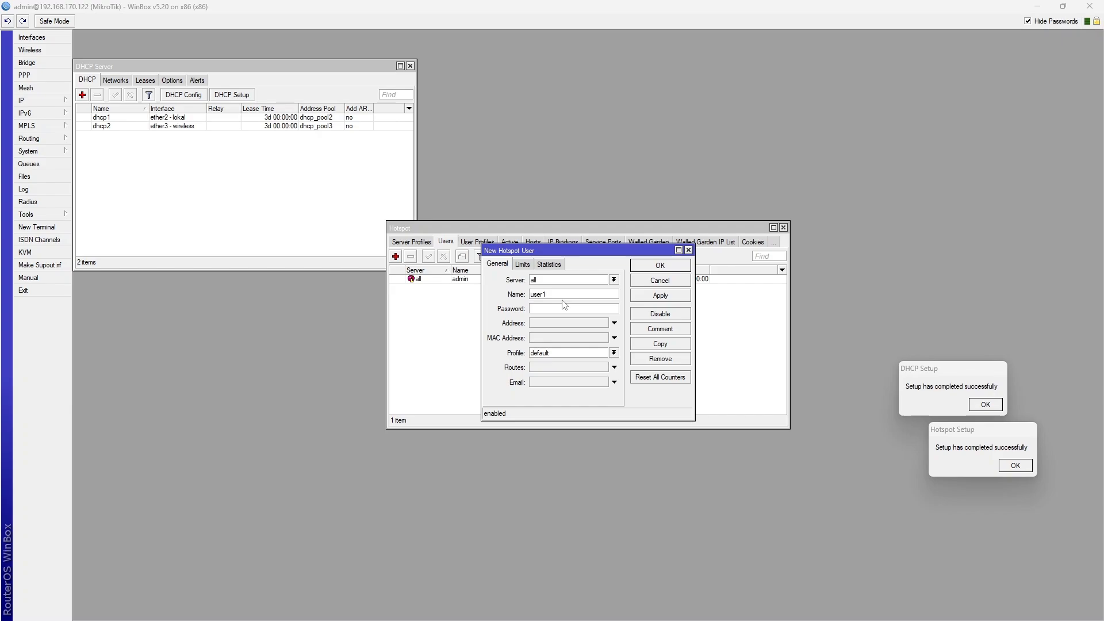
{"action": "key", "text": "BackSpace"}
{"action": "key", "text": "BackSpace"}
{"action": "key", "text": "BackSpace"}
{"action": "key", "text": "BackSpace"}
{"action": "type", "text": "riya"}
{"action": "left_click", "coordinate": [573, 311]}
{"action": "type", "text": "***"}
{"action": "left_click", "coordinate": [655, 296]}
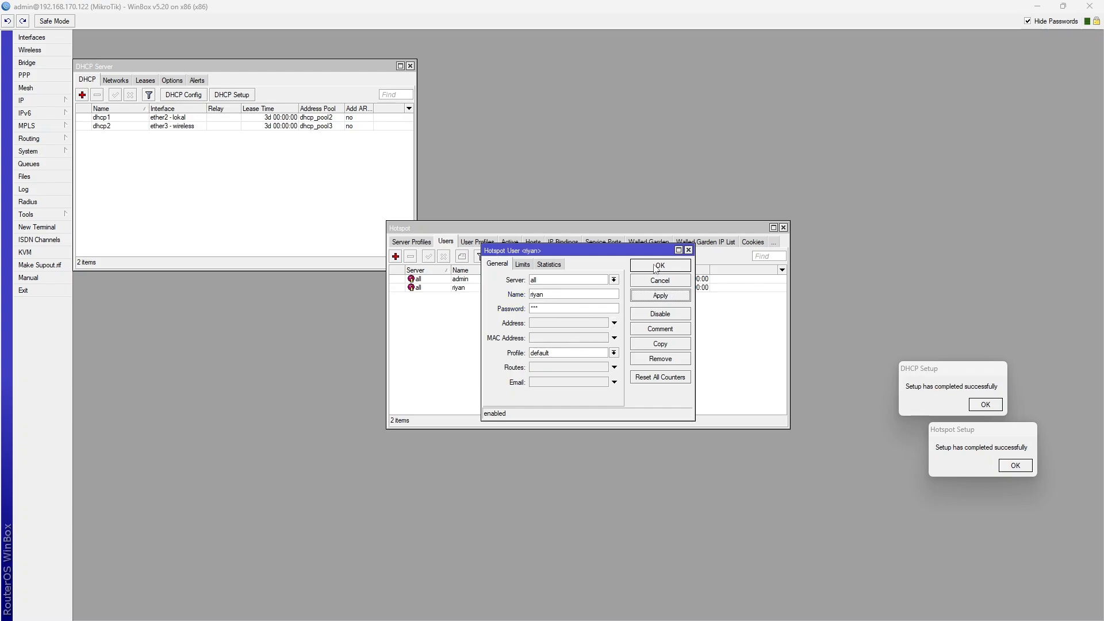
{"action": "left_click", "coordinate": [656, 268]}
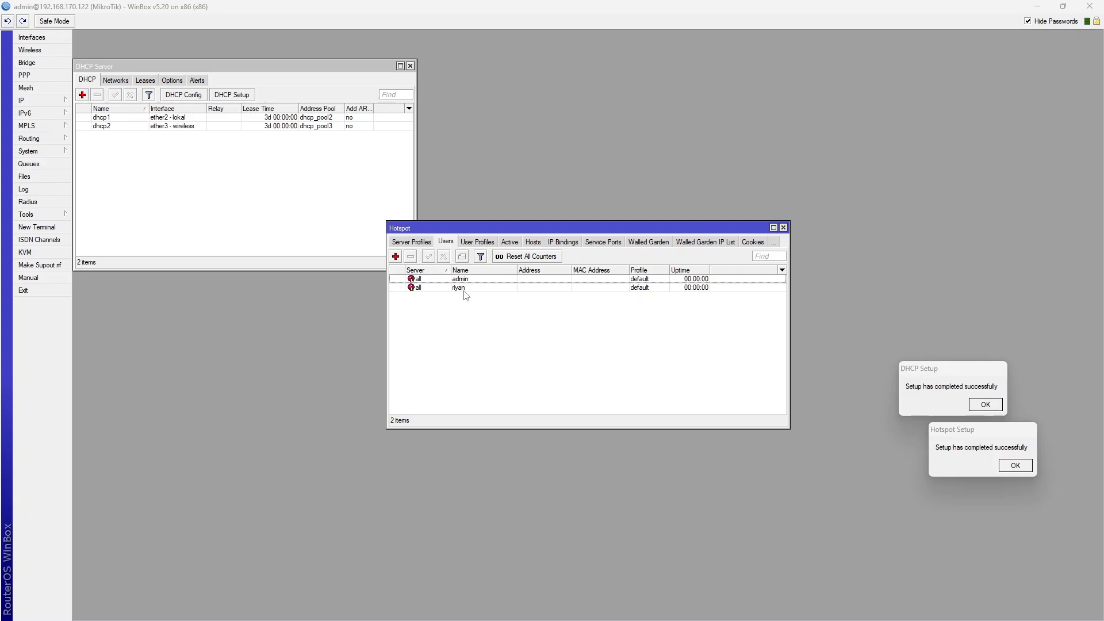
{"action": "key", "text": "alt+Tab"}
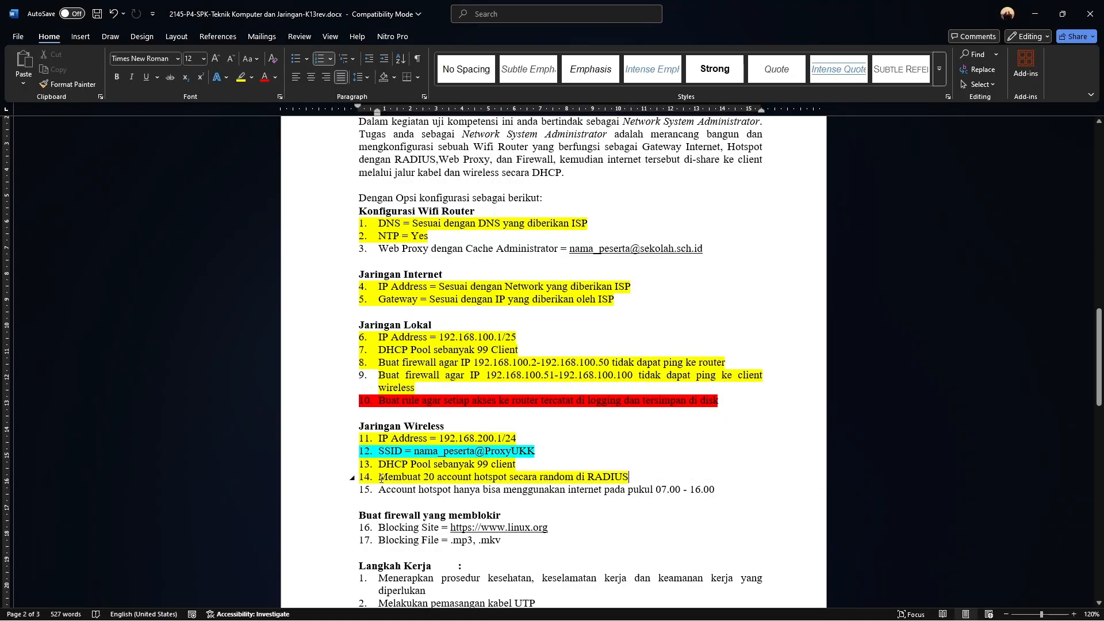
{"action": "left_click_drag", "start_coordinate": [381, 479], "coordinate": [505, 485]}
{"action": "left_click", "coordinate": [460, 478]}
{"action": "left_click", "coordinate": [669, 489]}
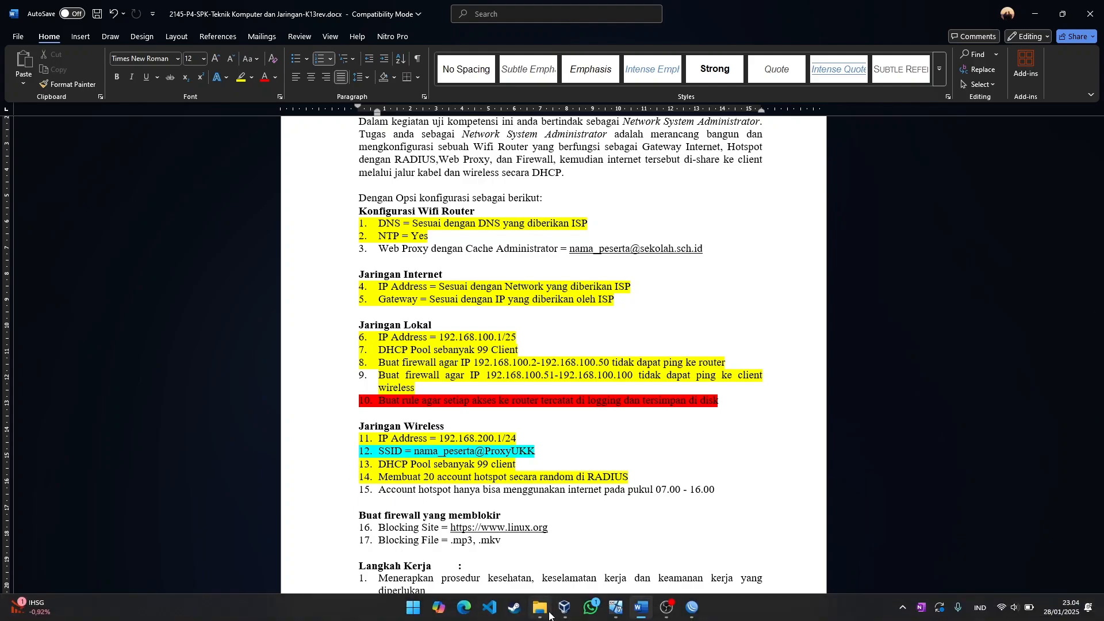
Run MikhmonServer from the Mikhmon Server folder on port 80 and open its login page
{"action": "mouse_move", "coordinate": [550, 615]}
{"action": "left_click", "coordinate": [539, 550]}
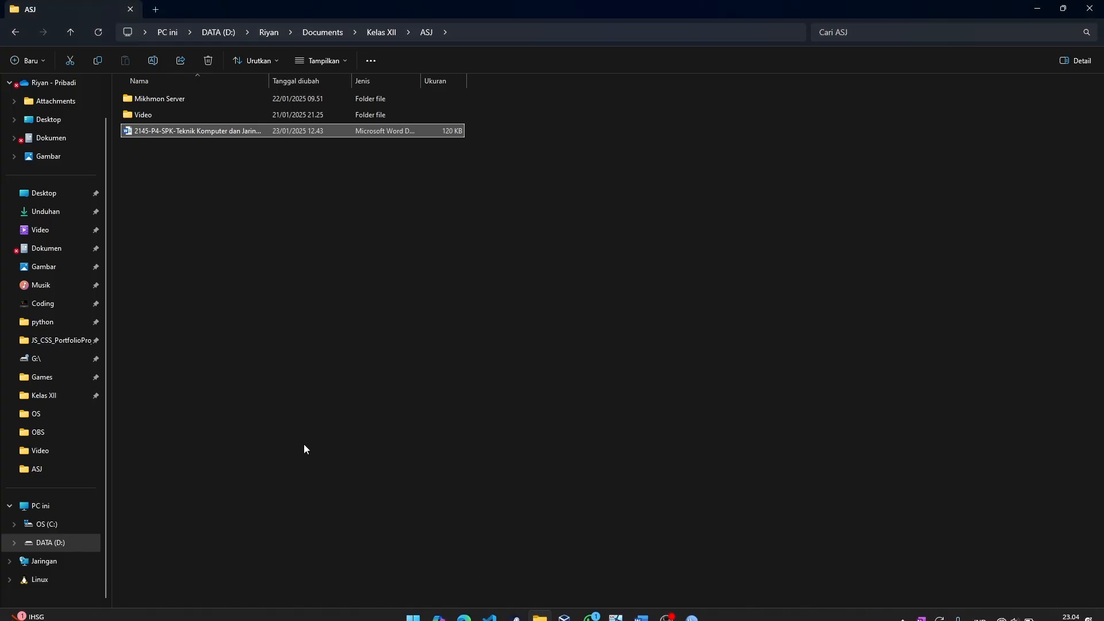
{"action": "scroll", "coordinate": [21, 267], "scroll_direction": "up", "scroll_amount": 2}
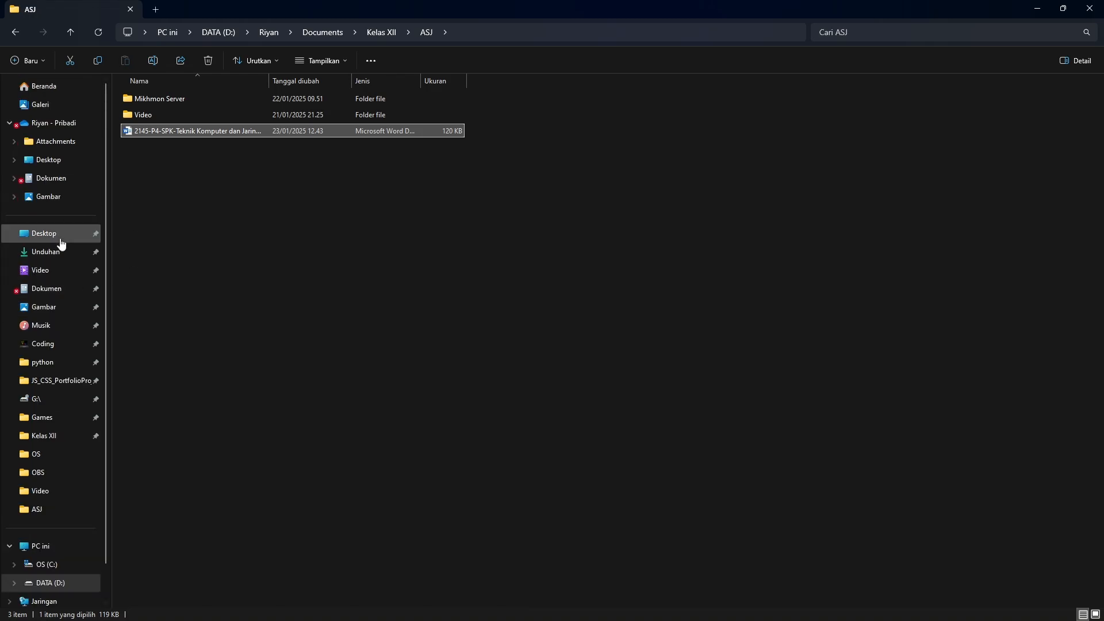
{"action": "double_click", "coordinate": [196, 99]}
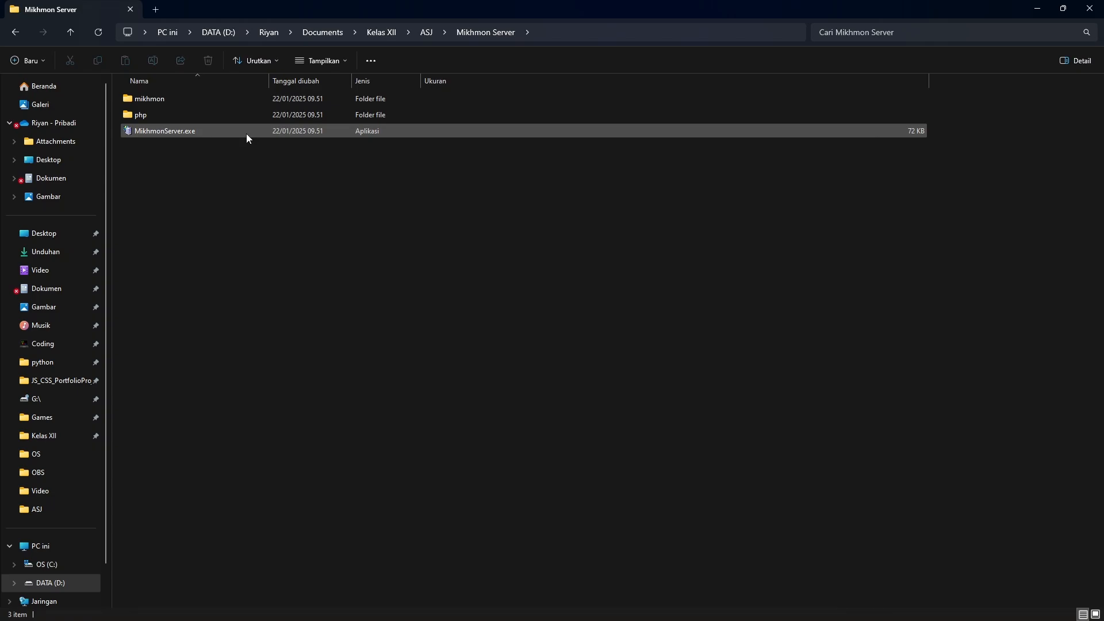
{"action": "double_click", "coordinate": [246, 133]}
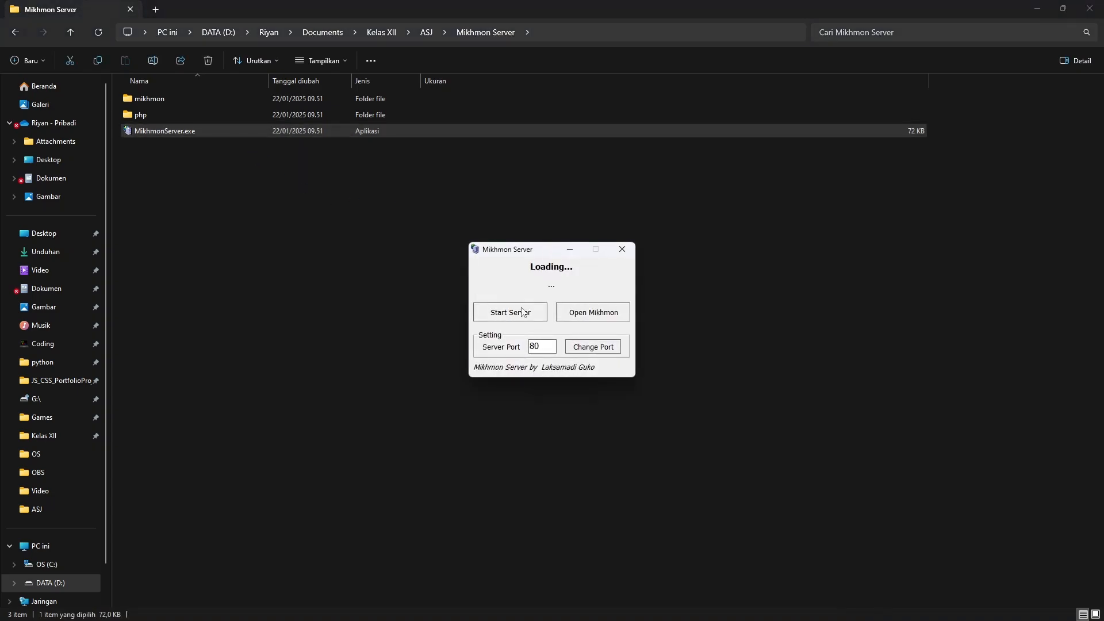
{"action": "left_click", "coordinate": [525, 314]}
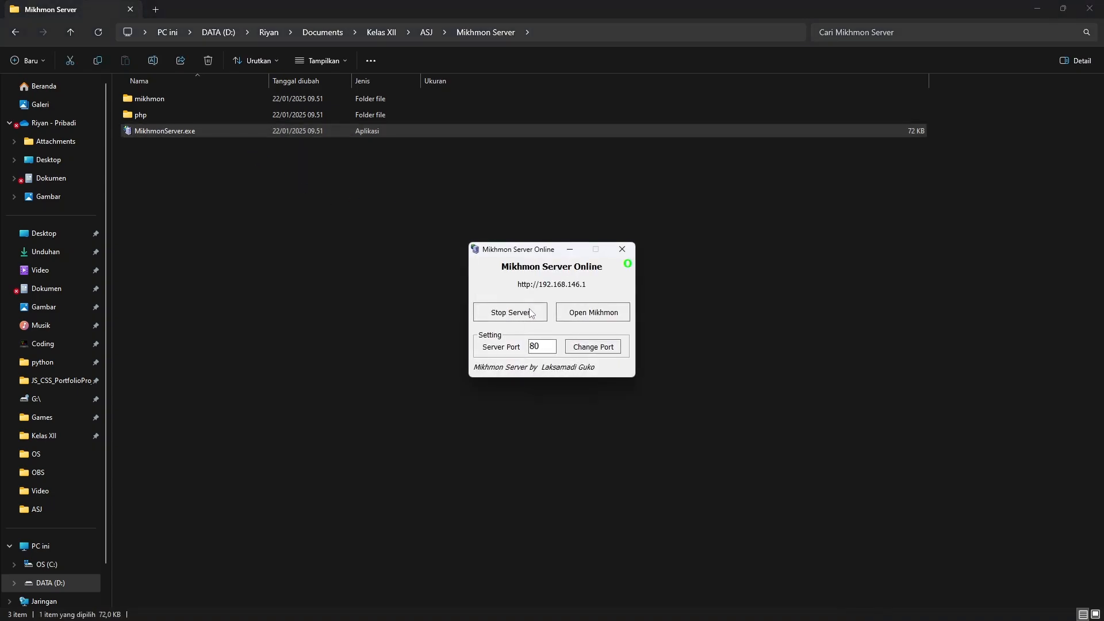
{"action": "left_click", "coordinate": [592, 316]}
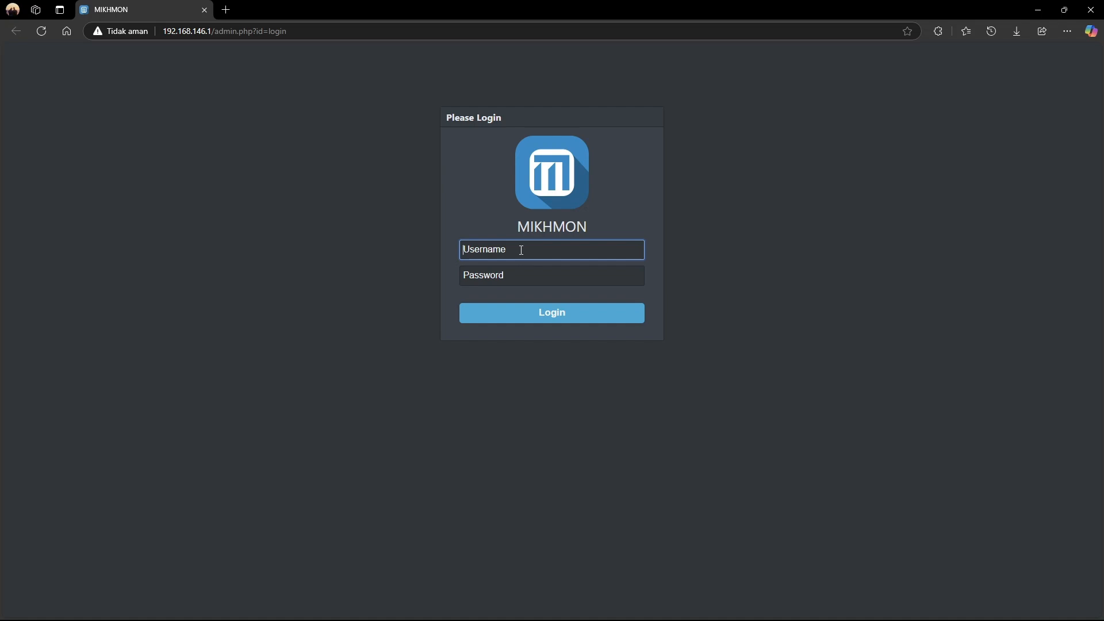
Log in to Mikhmon with the login username and password
{"action": "type", "text": "mikhmon"}
{"action": "left_click", "coordinate": [520, 275]}
{"action": "type", "text": "1"}
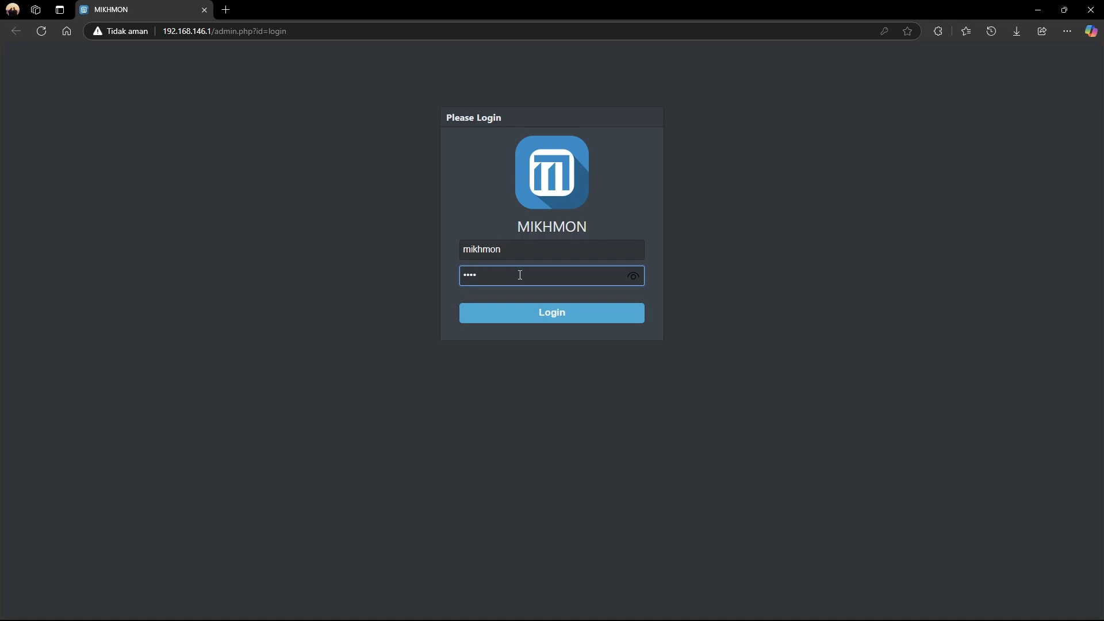
{"action": "key", "text": "Return"}
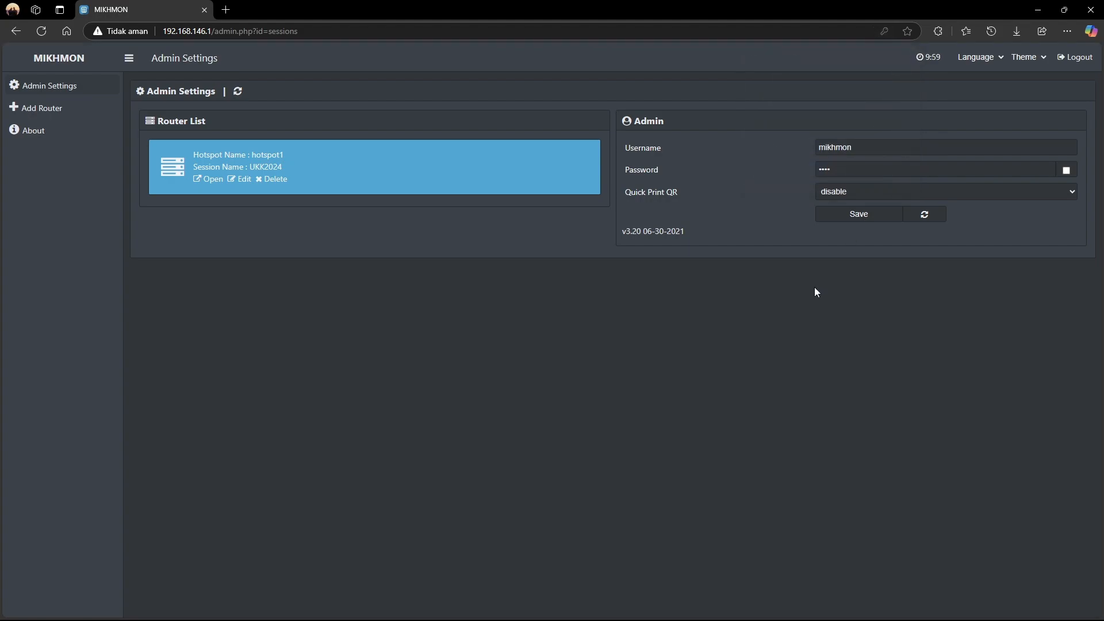
Add a new router session named UJIKOM and open its Session Settings page
{"action": "left_click", "coordinate": [45, 109]}
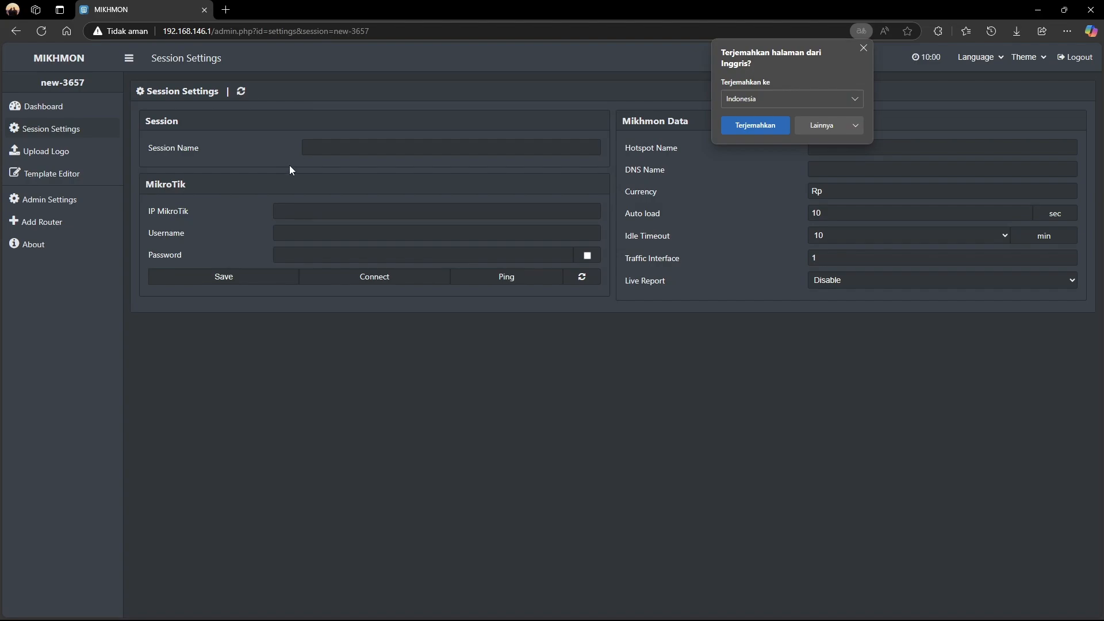
{"action": "left_click", "coordinate": [328, 148]}
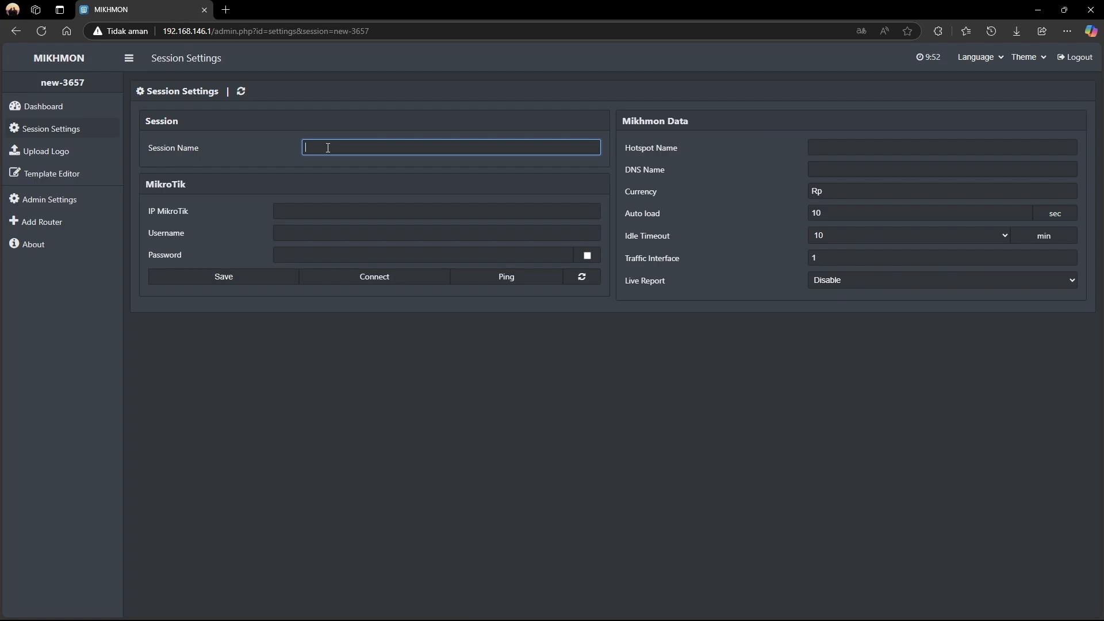
{"action": "type", "text": "U"}
{"action": "type", "text": "ji"}
{"action": "type", "text": "JIKOM"}
{"action": "left_click", "coordinate": [295, 216]}
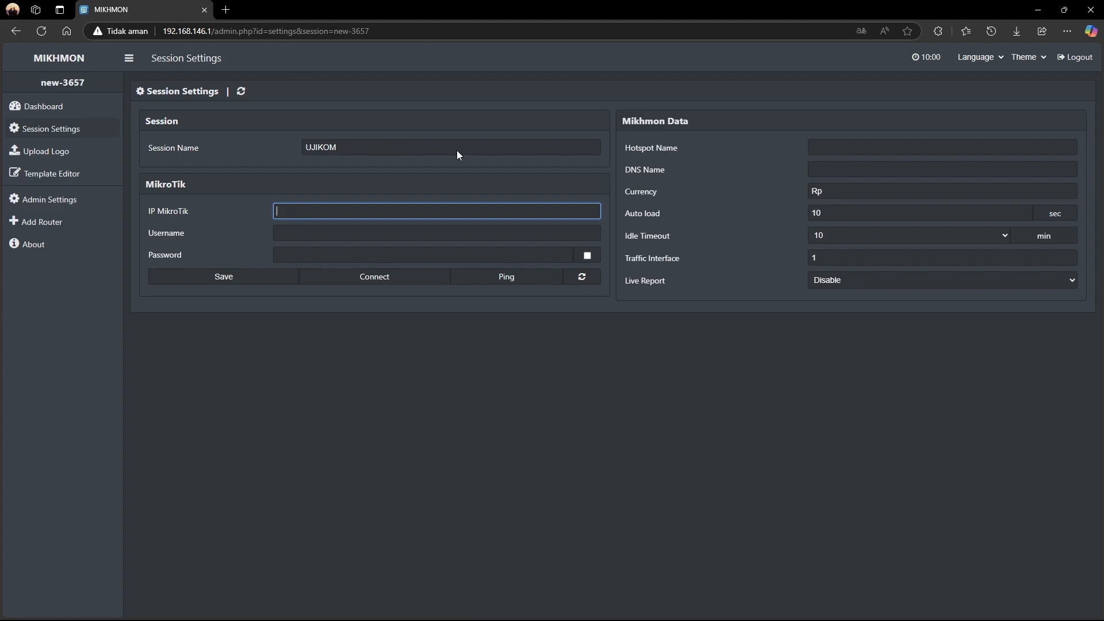
{"action": "left_click", "coordinate": [659, 610]}
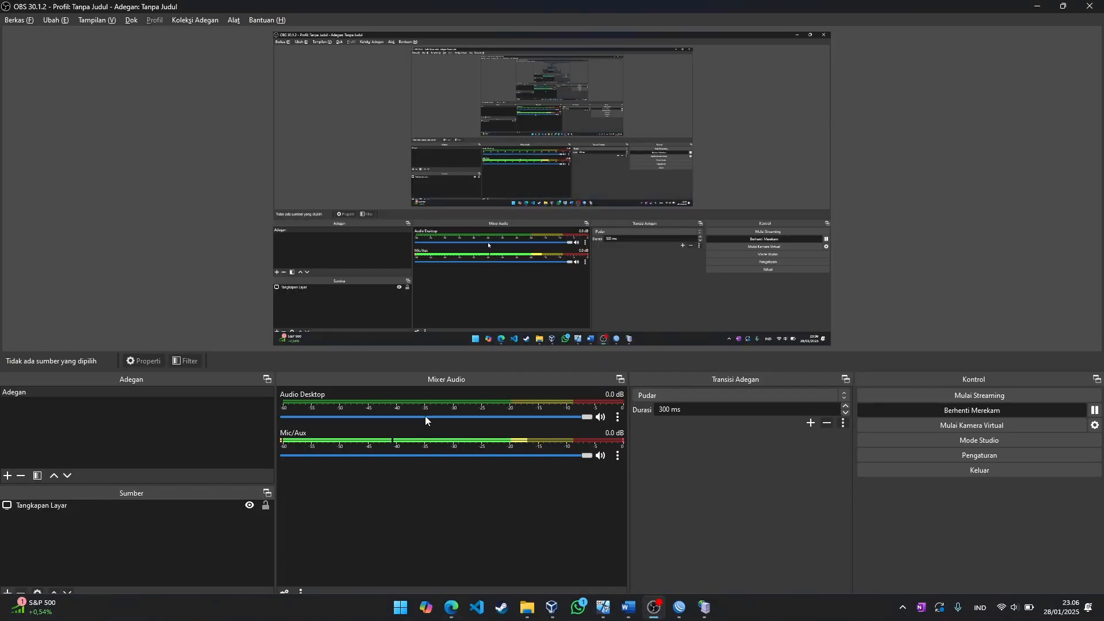
{"action": "left_click", "coordinate": [664, 614]}
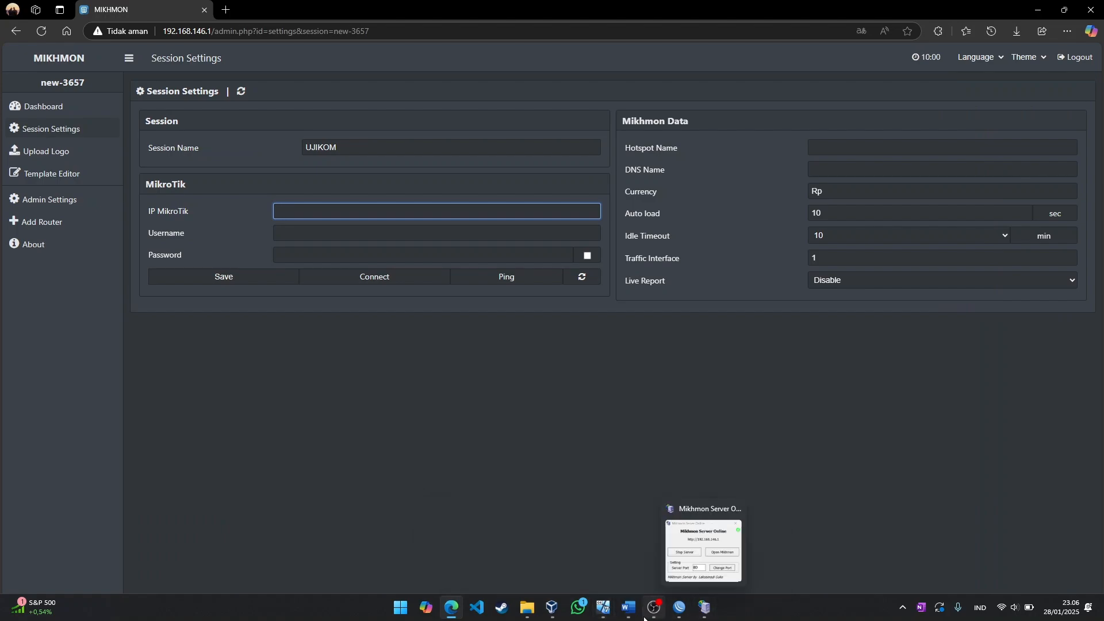
List addresses with 'ip add pr' in the RouterOS console, then enter 192.168.170.122 as UJIKOM's router IP
{"action": "mouse_move", "coordinate": [599, 611]}
{"action": "left_click", "coordinate": [693, 558]}
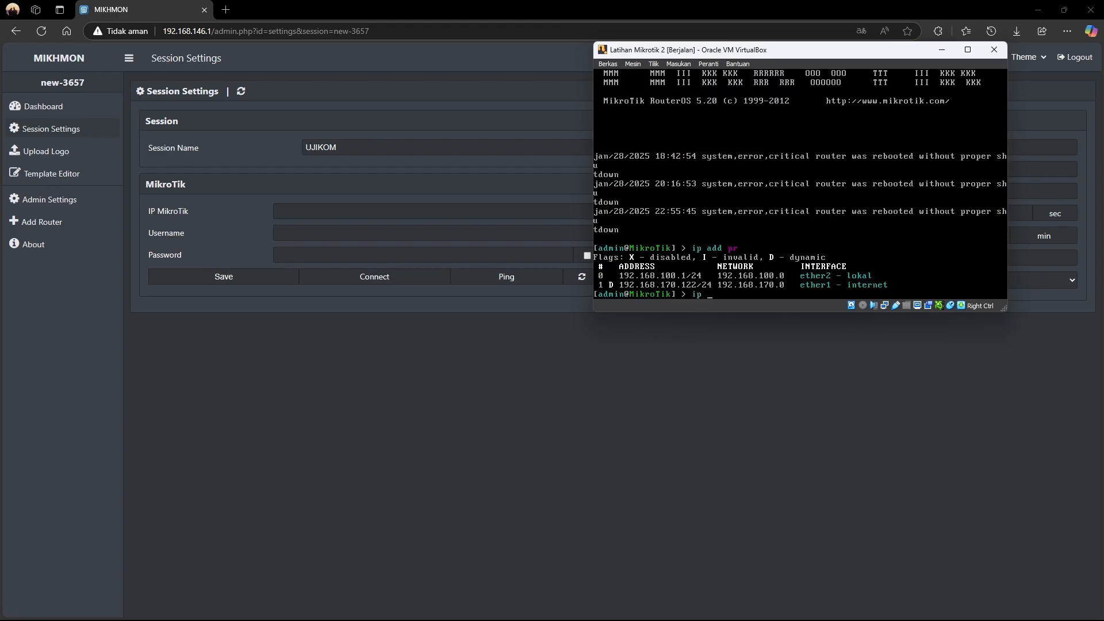
{"action": "key", "text": "BackSpace"}
{"action": "key", "text": "BackSpace"}
{"action": "type", "text": "ip add pr"}
{"action": "key", "text": "Return"}
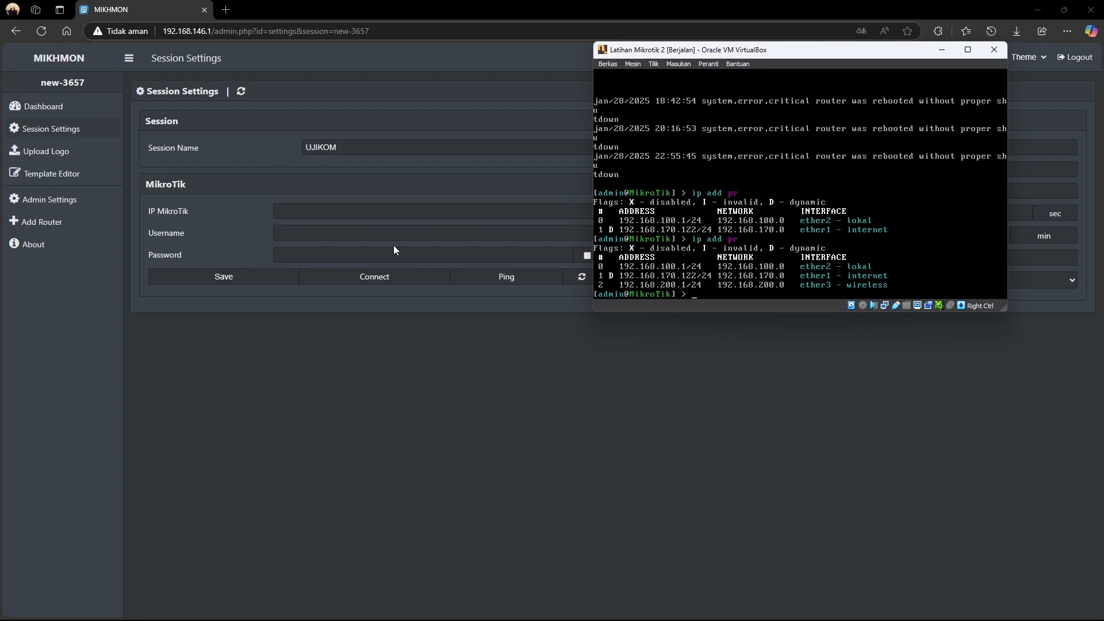
{"action": "left_click", "coordinate": [304, 214]}
{"action": "type", "text": "192"}
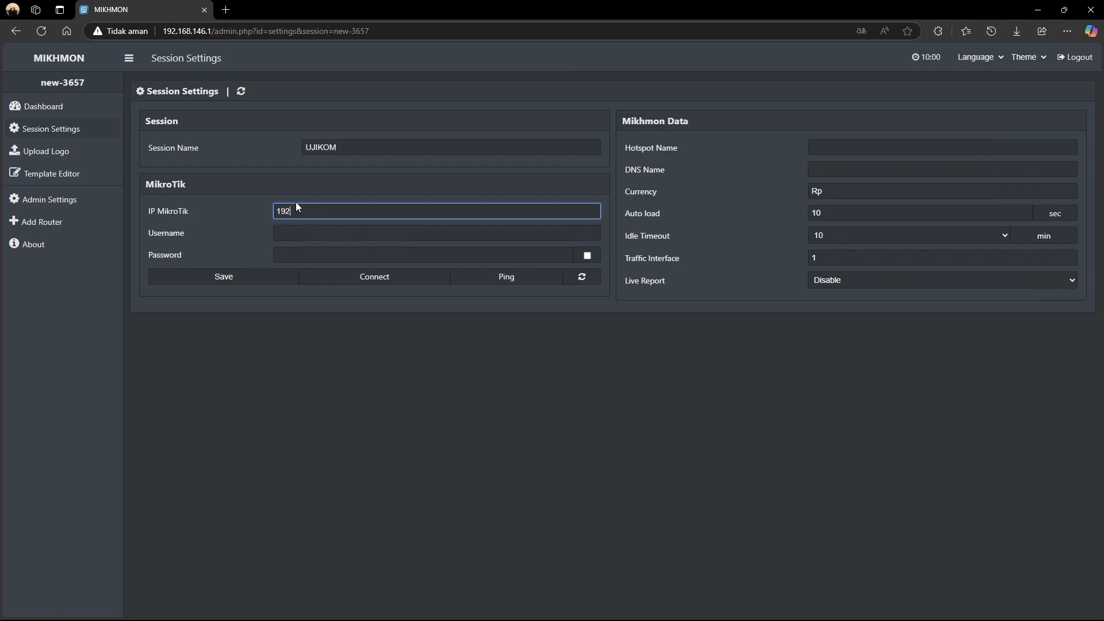
{"action": "type", "text": ".168.170.122"}
{"action": "left_click", "coordinate": [369, 240]}
{"action": "left_click", "coordinate": [245, 239]}
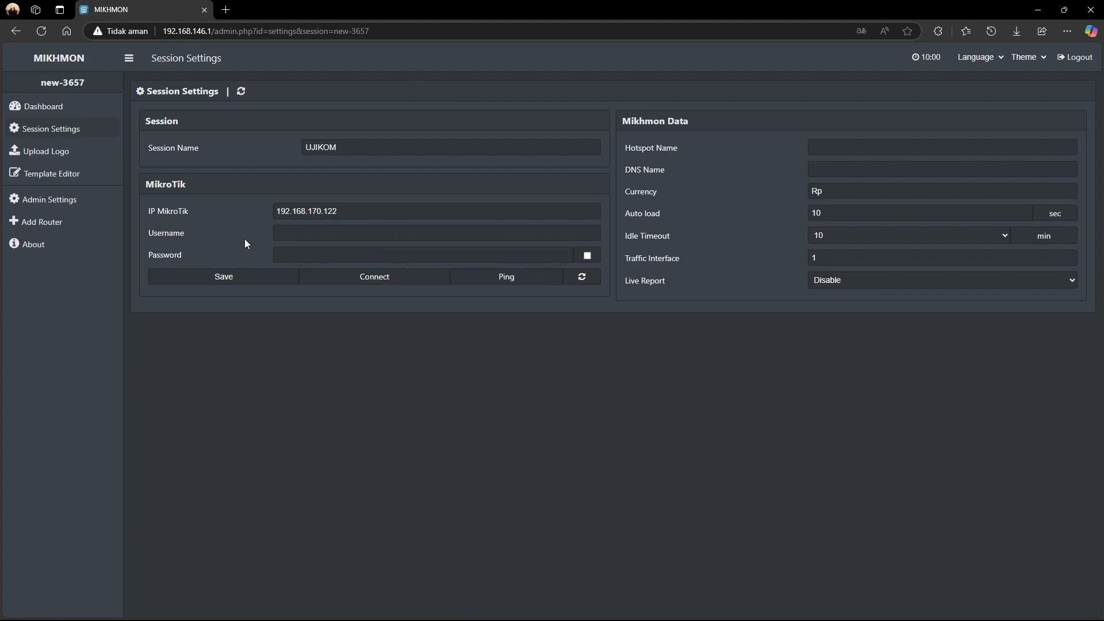
{"action": "left_click", "coordinate": [302, 240]}
{"action": "left_click", "coordinate": [296, 257]}
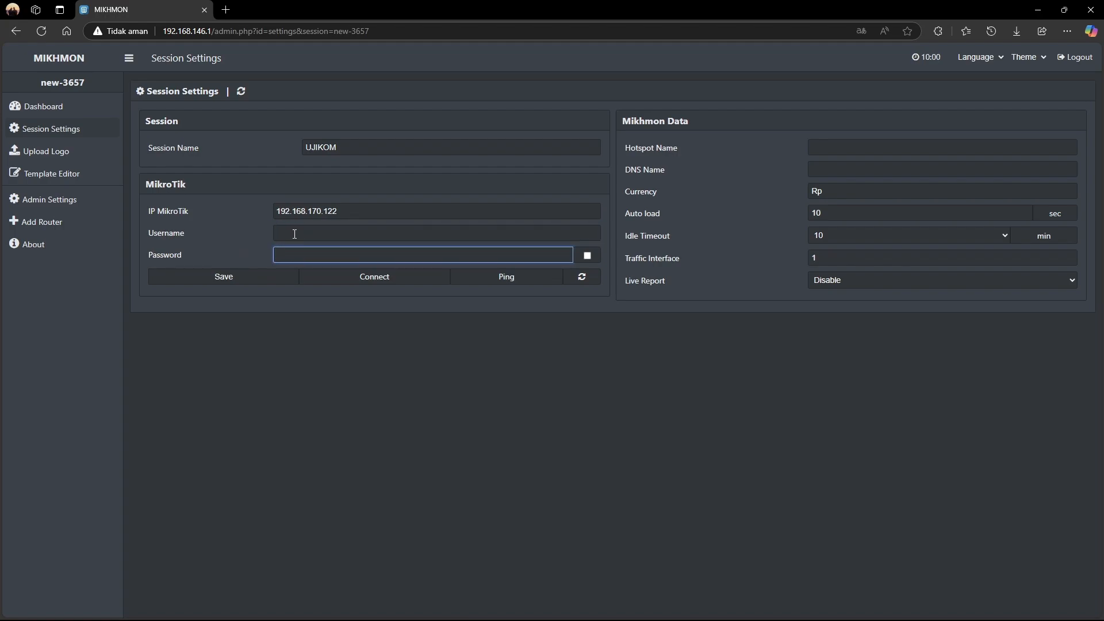
{"action": "left_click", "coordinate": [291, 237]}
{"action": "left_click", "coordinate": [290, 253]}
{"action": "left_click", "coordinate": [292, 238]}
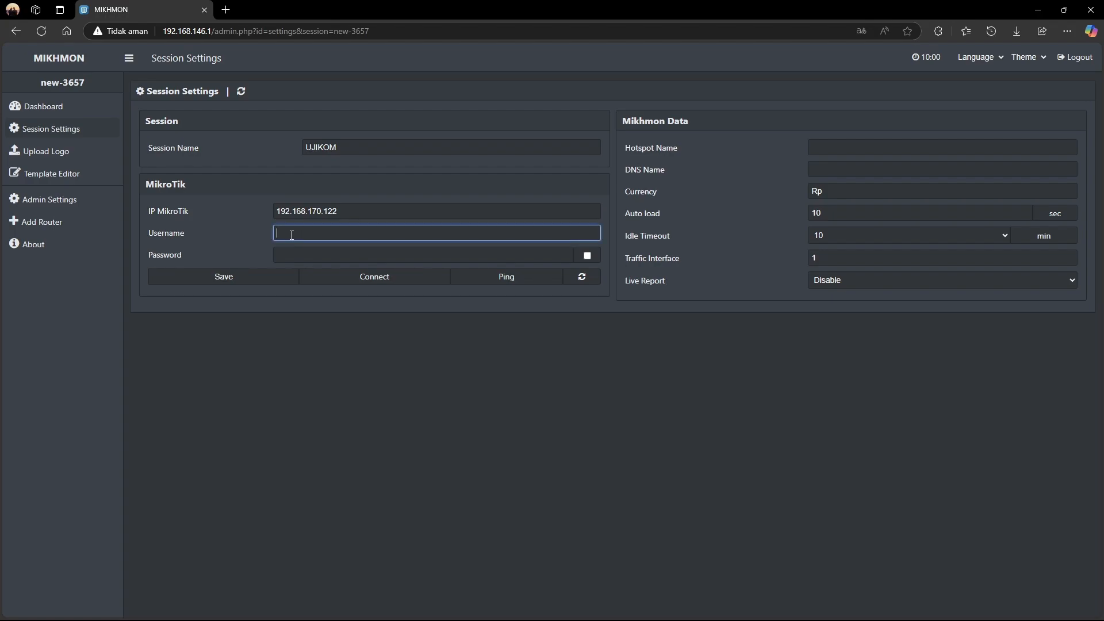
{"action": "left_click", "coordinate": [292, 253]}
{"action": "left_click", "coordinate": [306, 238]}
{"action": "left_click", "coordinate": [306, 252]}
{"action": "left_click", "coordinate": [306, 240]}
{"action": "left_click", "coordinate": [311, 247]}
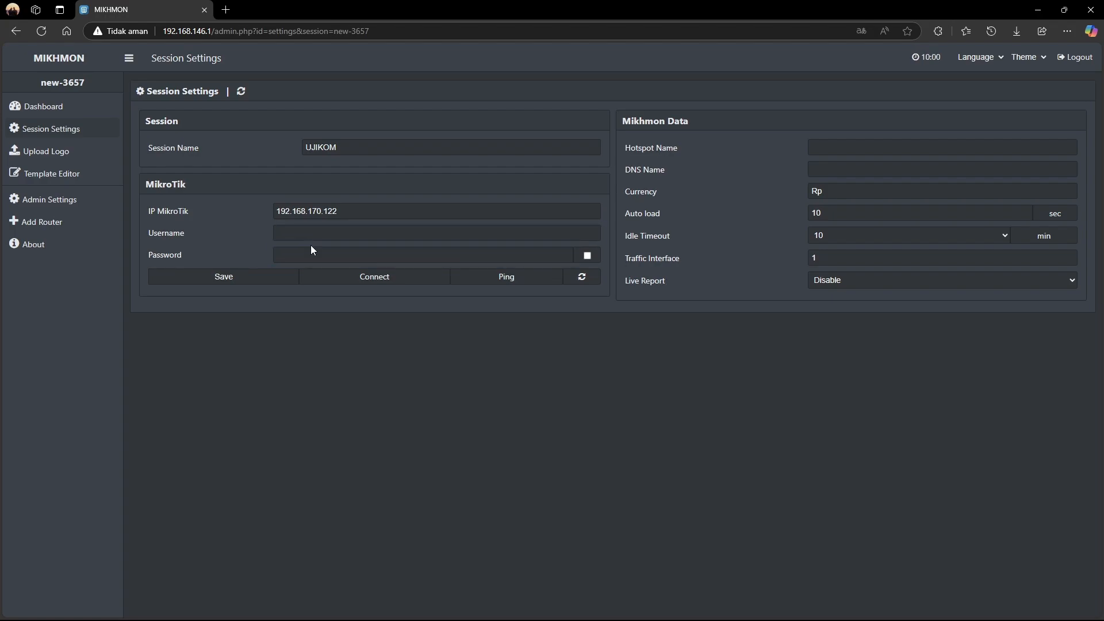
{"action": "left_click", "coordinate": [322, 234]}
{"action": "left_click", "coordinate": [311, 253]}
{"action": "left_click", "coordinate": [313, 237]}
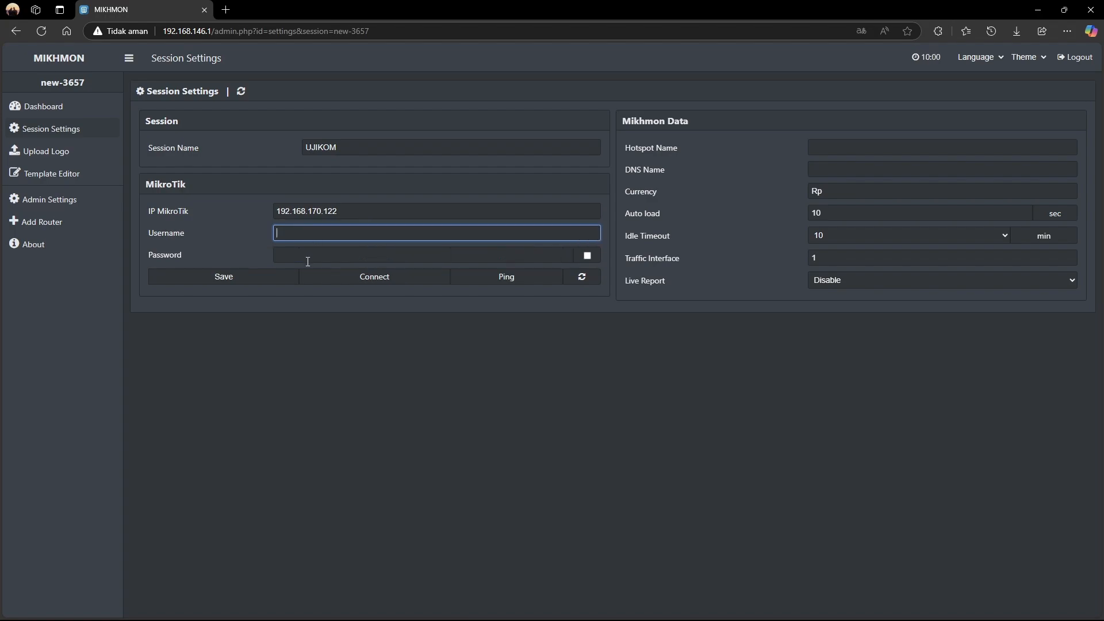
{"action": "left_click", "coordinate": [308, 257]}
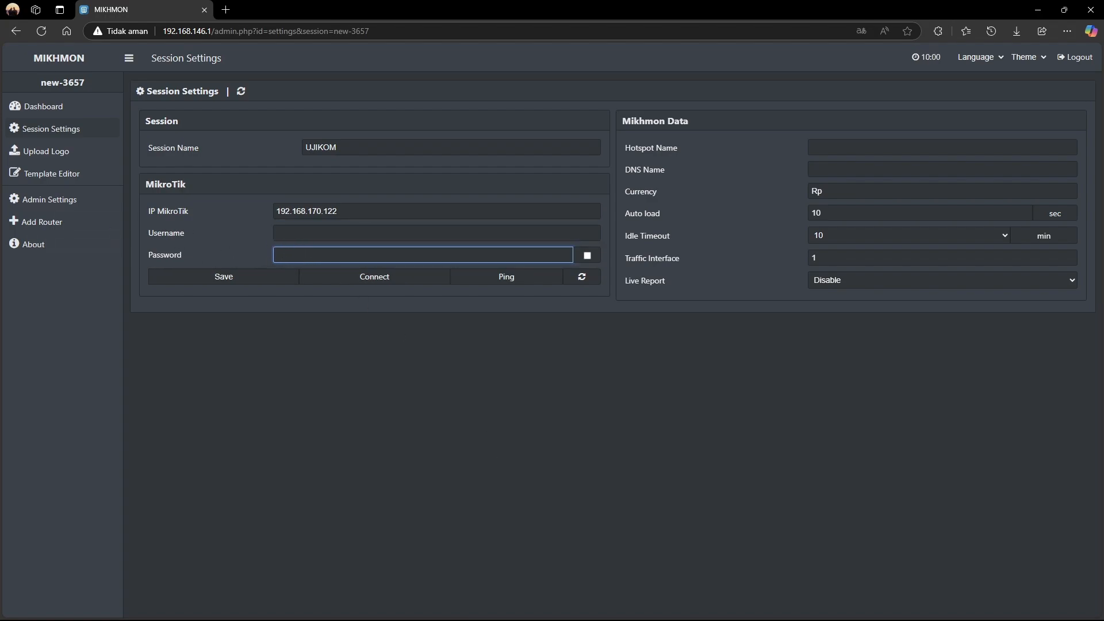
{"action": "mouse_move", "coordinate": [603, 608]}
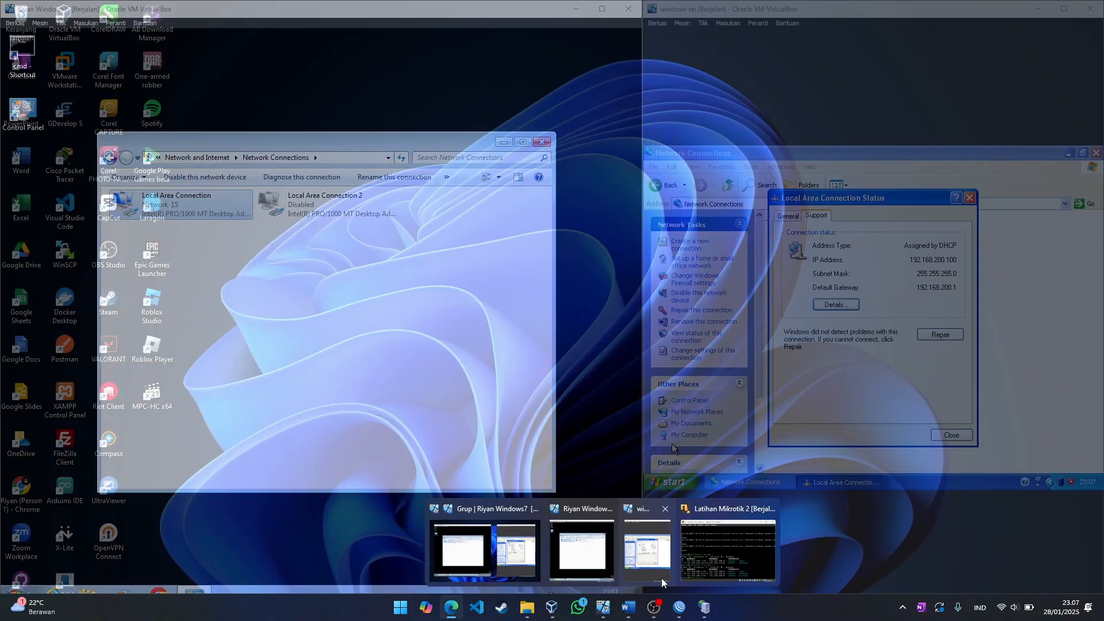
Open the router's System Users list and start a full-group user, then cancel it
{"action": "left_click", "coordinate": [679, 608]}
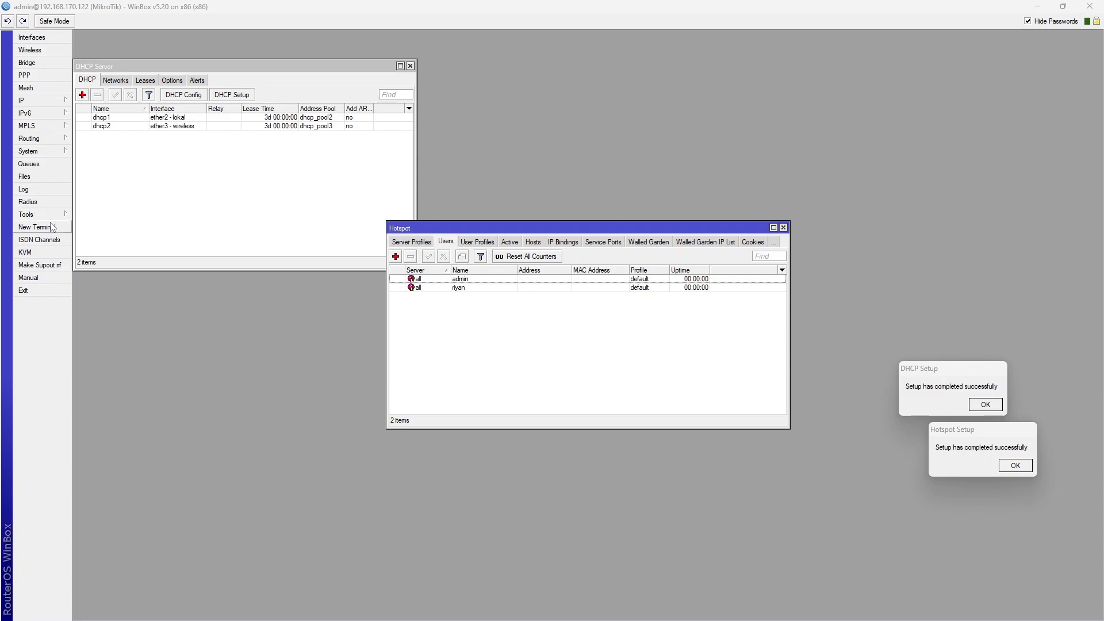
{"action": "left_click", "coordinate": [53, 152]}
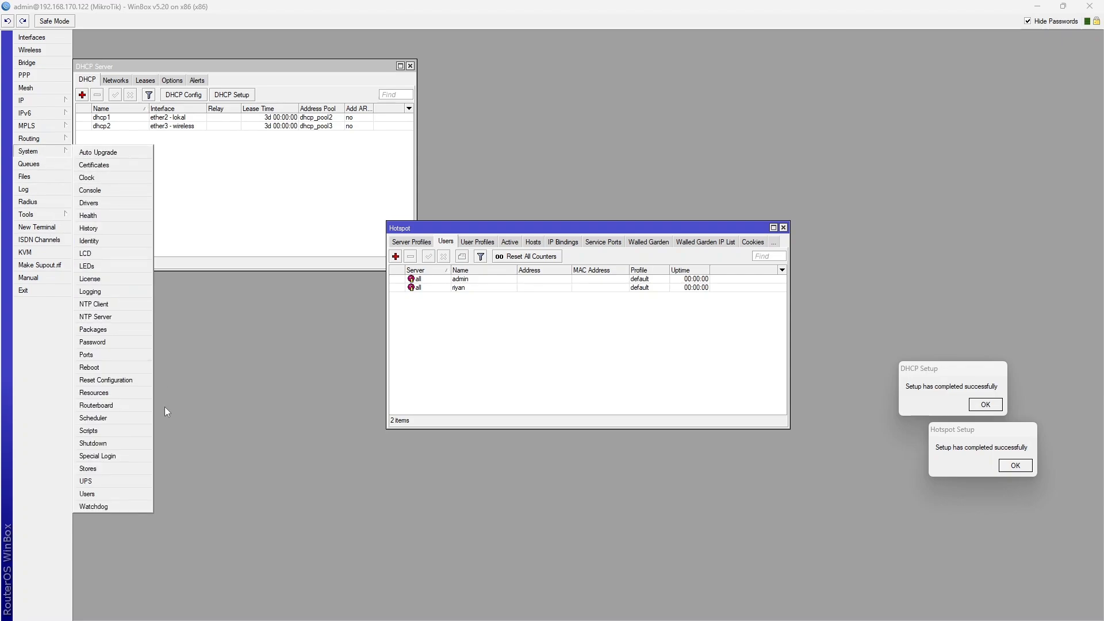
{"action": "left_click", "coordinate": [130, 499]}
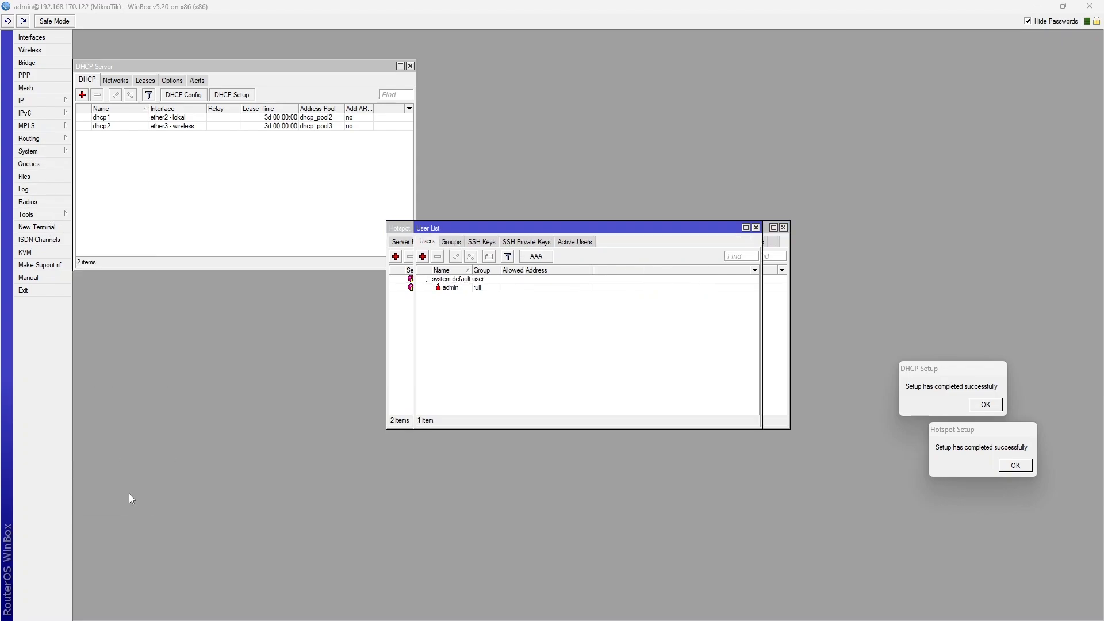
{"action": "left_click", "coordinate": [423, 257]}
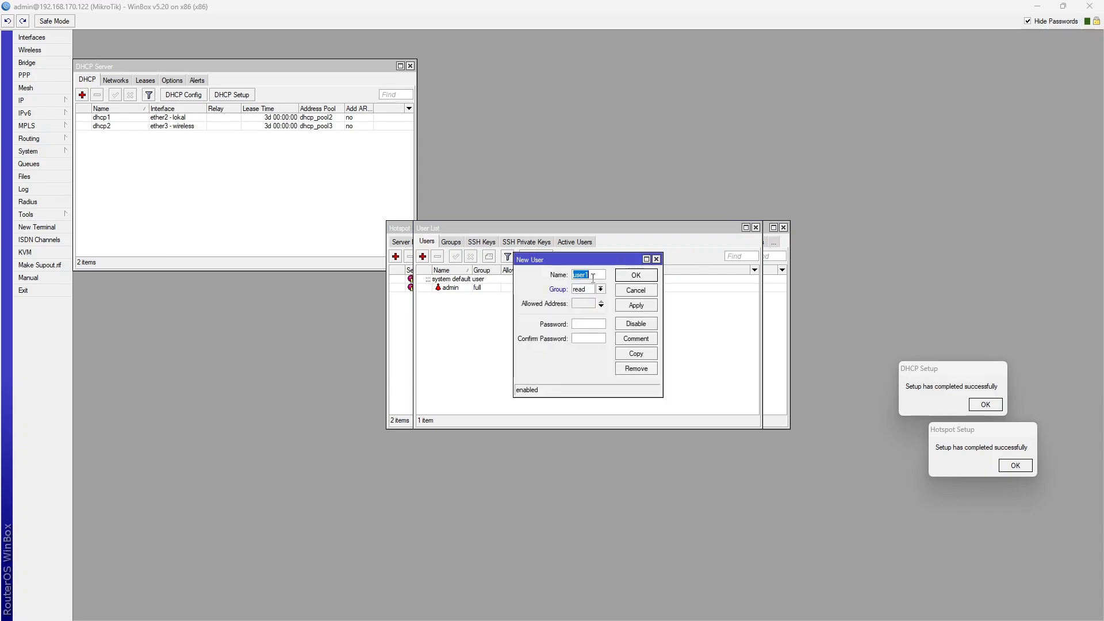
{"action": "type", "text": "riyan"}
{"action": "left_click", "coordinate": [601, 289]}
{"action": "left_click", "coordinate": [599, 298]}
{"action": "left_click", "coordinate": [599, 304]}
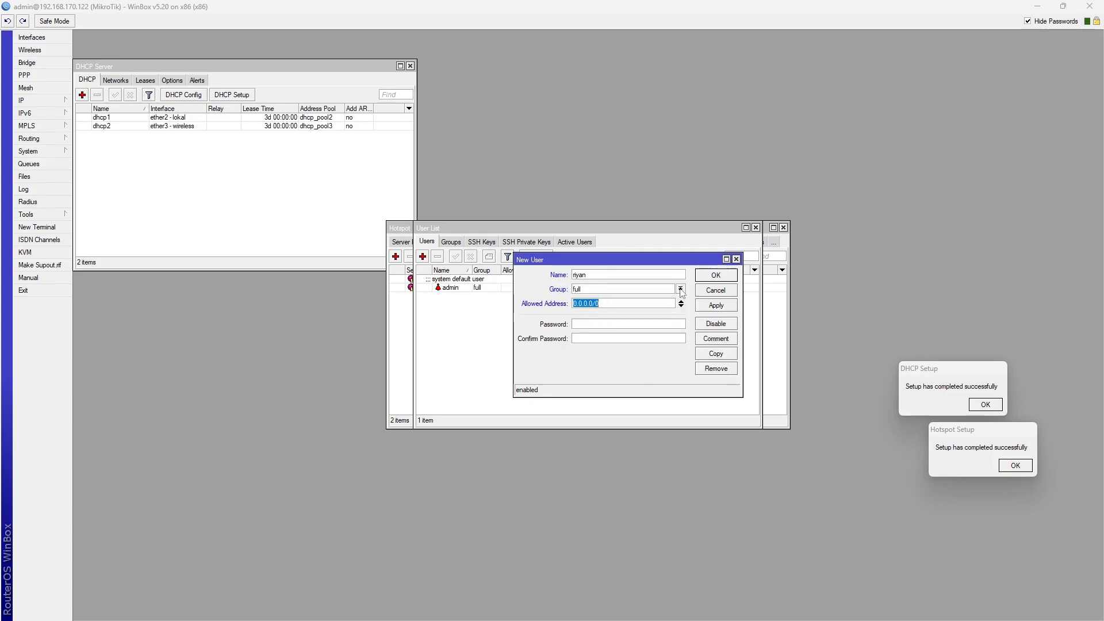
{"action": "left_click", "coordinate": [719, 289]}
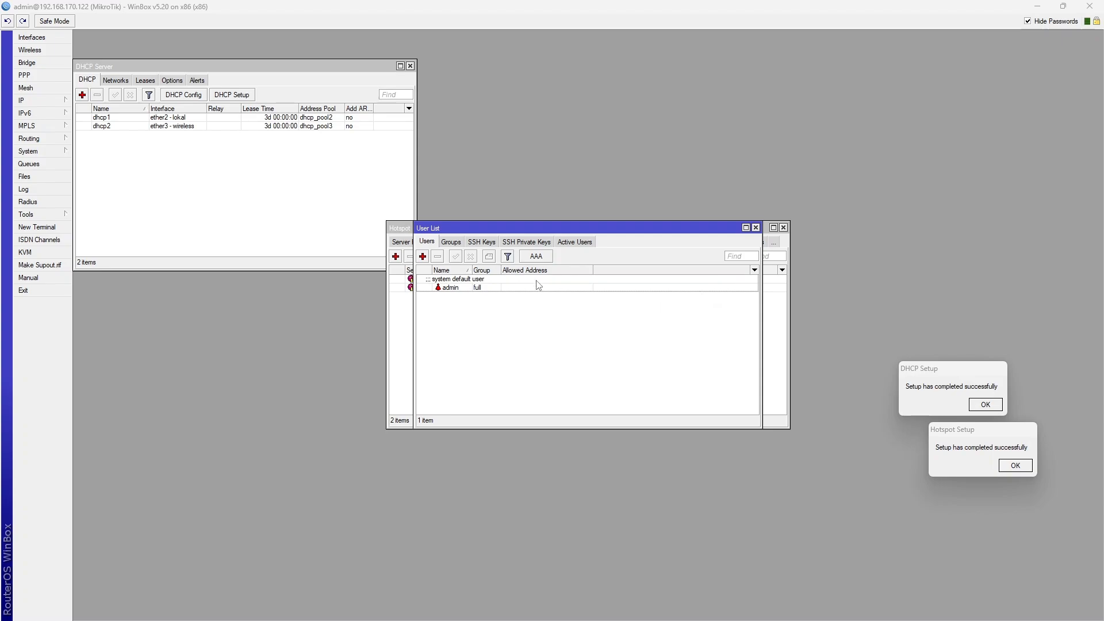
Re-add the router user in group full with a confirmed password, and return to Mikhmon
{"action": "left_click", "coordinate": [423, 257]}
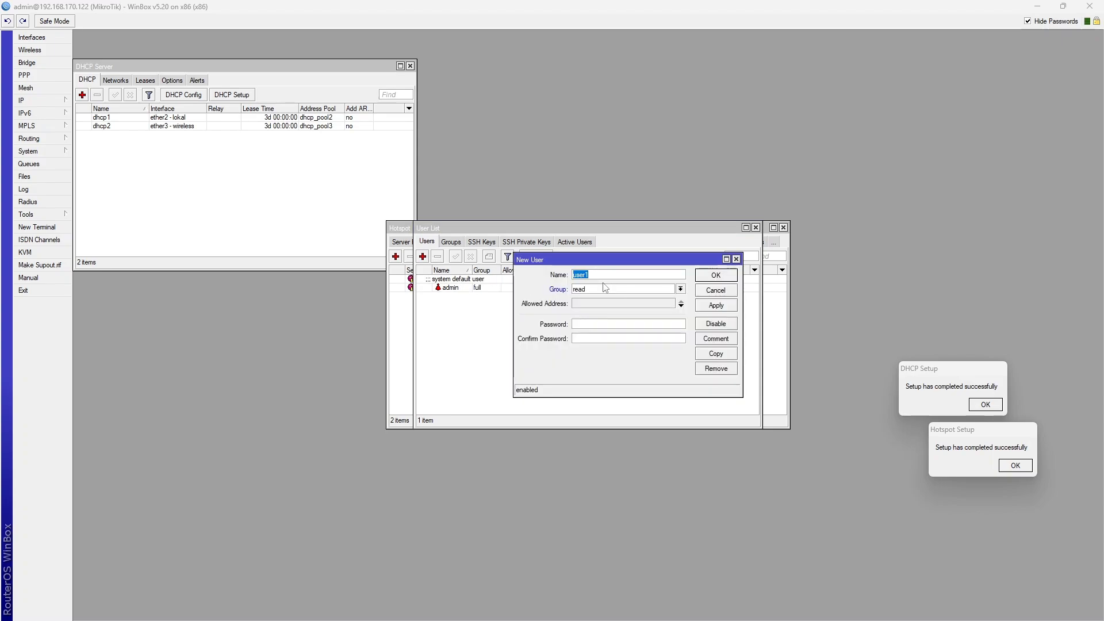
{"action": "type", "text": "riyan"}
{"action": "left_click", "coordinate": [681, 291]}
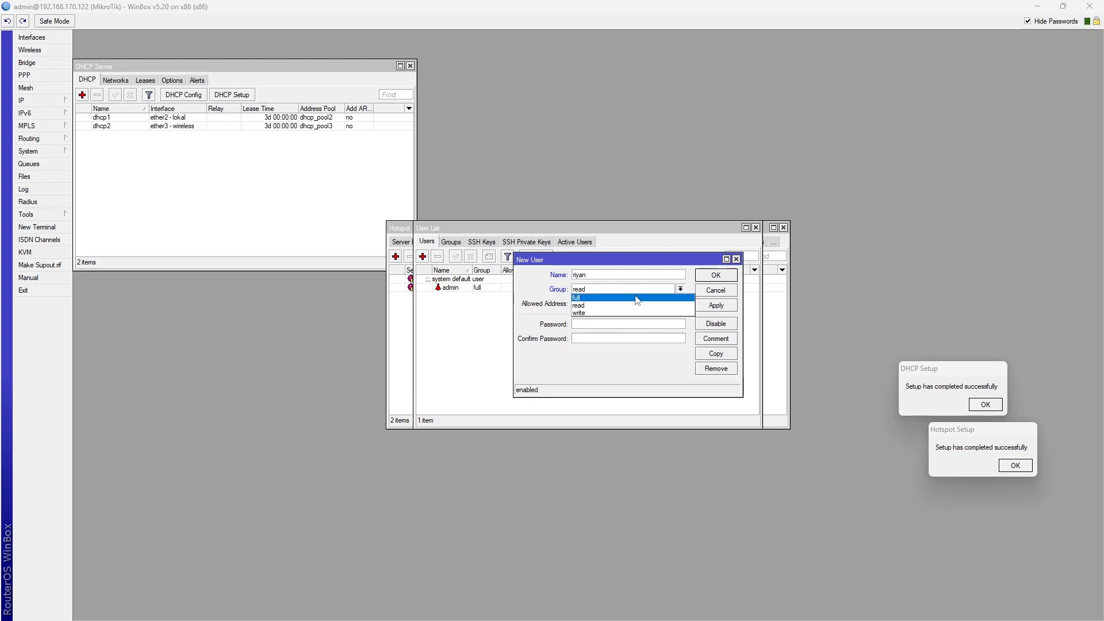
{"action": "left_click", "coordinate": [636, 299]}
{"action": "left_click", "coordinate": [628, 326]}
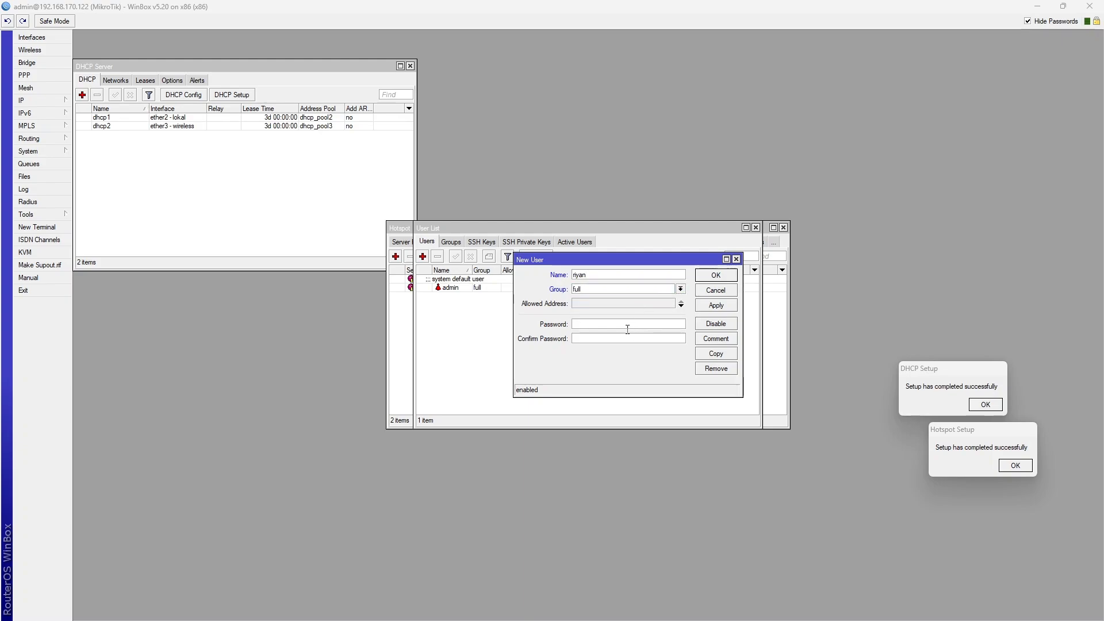
{"action": "type", "text": "***"}
{"action": "left_click", "coordinate": [631, 338]}
{"action": "left_click", "coordinate": [704, 305]}
{"action": "left_click", "coordinate": [716, 275]}
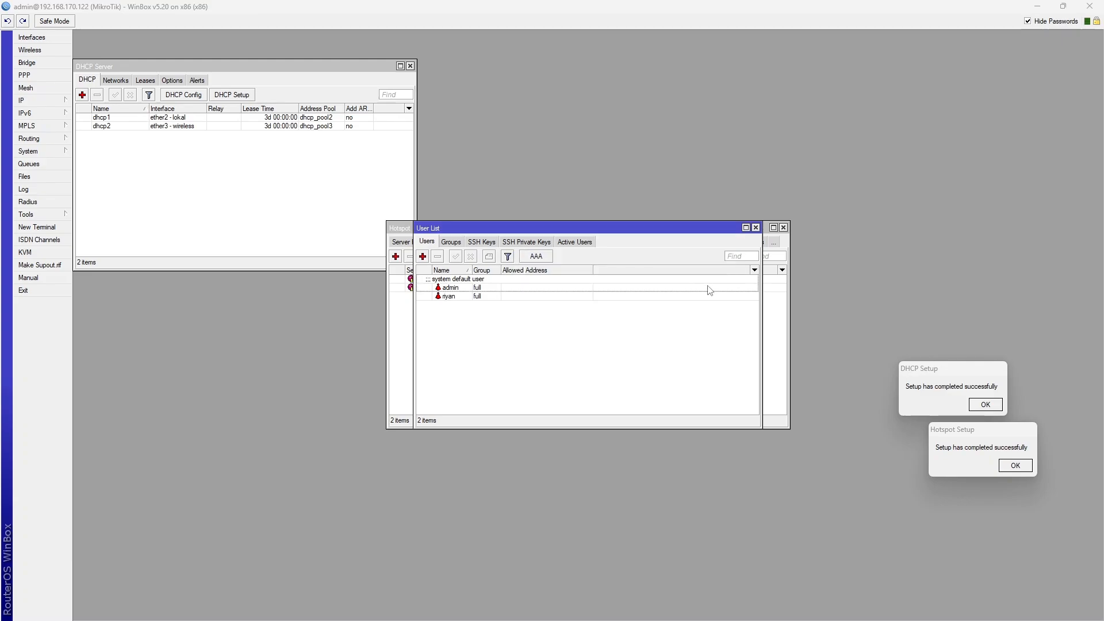
{"action": "key", "text": "alt+Tab"}
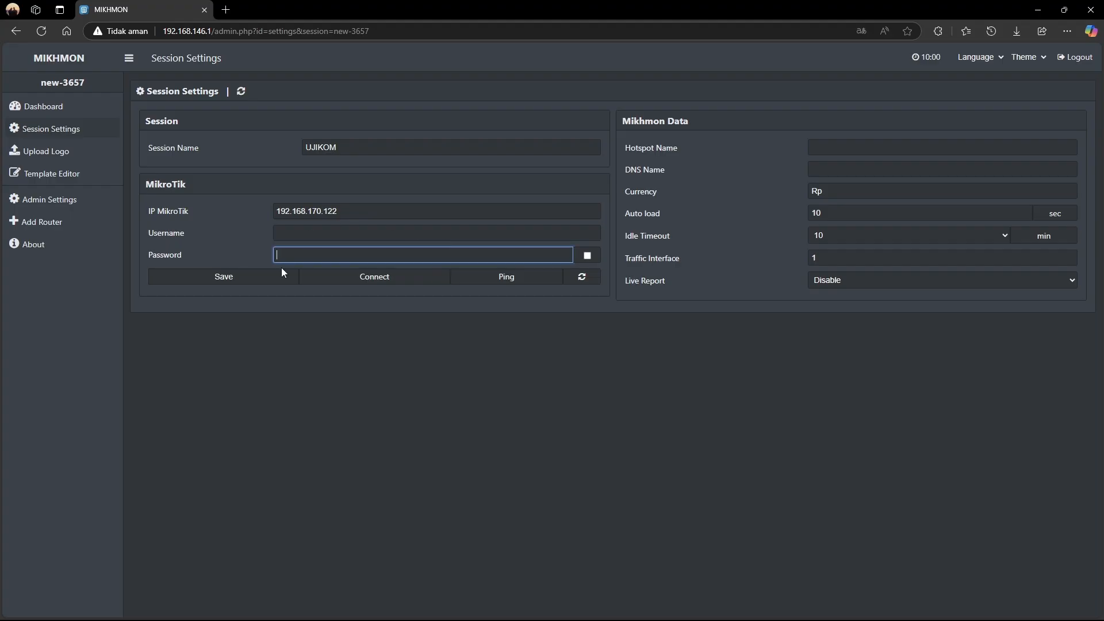
Enter router login username riyan and the router password in Mikhmon's session settings
{"action": "left_click", "coordinate": [327, 236]}
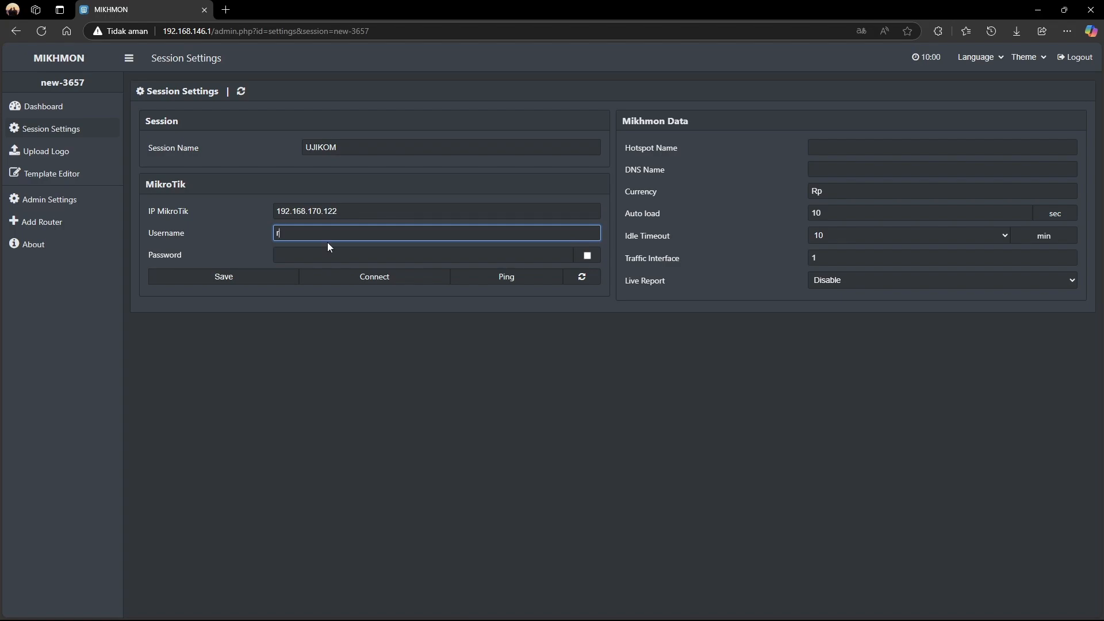
{"action": "type", "text": "riyan"}
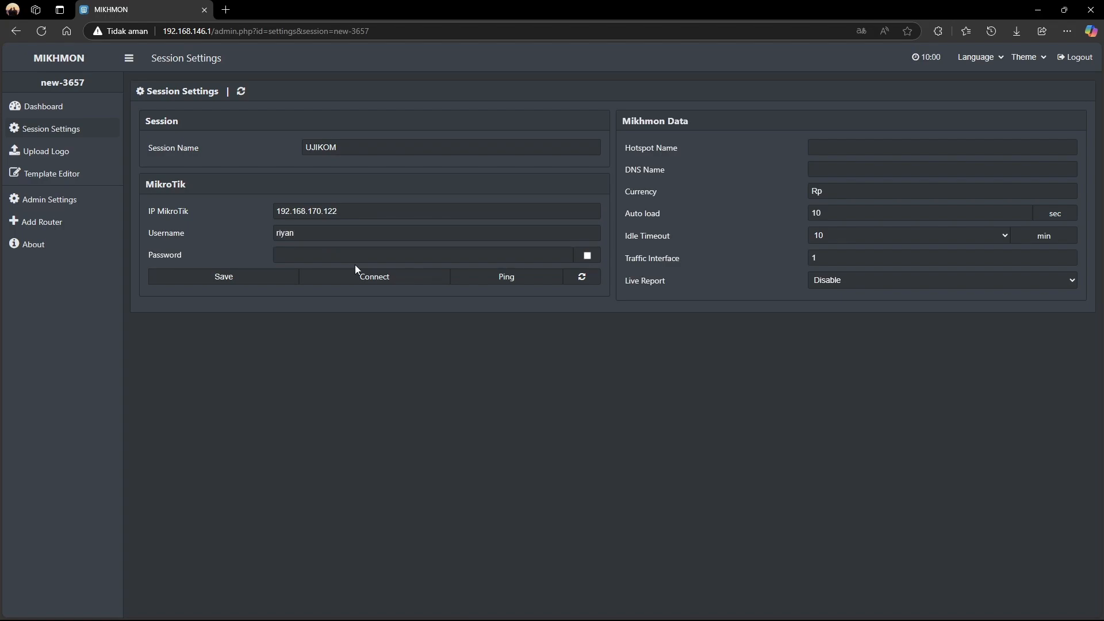
{"action": "left_click", "coordinate": [363, 257]}
{"action": "type", "text": "•••"}
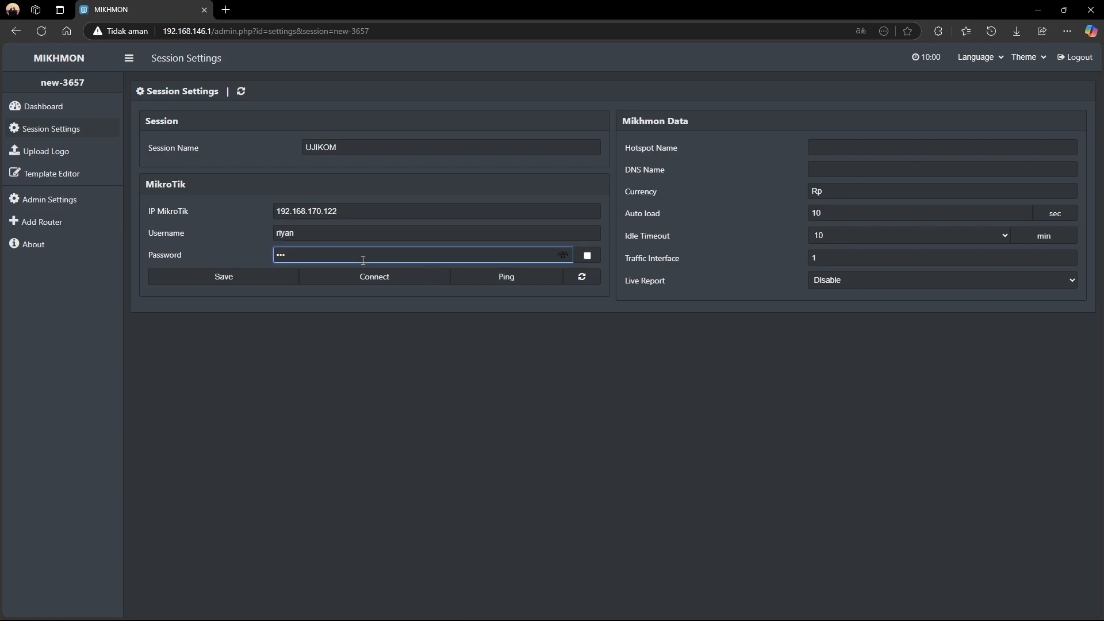
{"action": "left_click", "coordinate": [895, 151]}
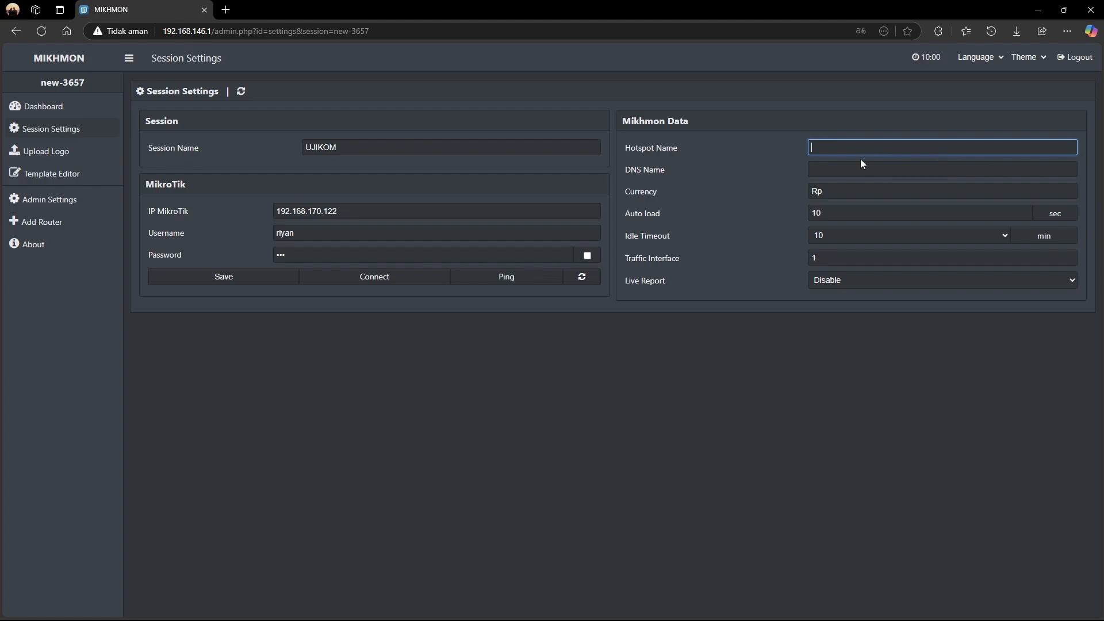
{"action": "key", "text": "alt+Tab"}
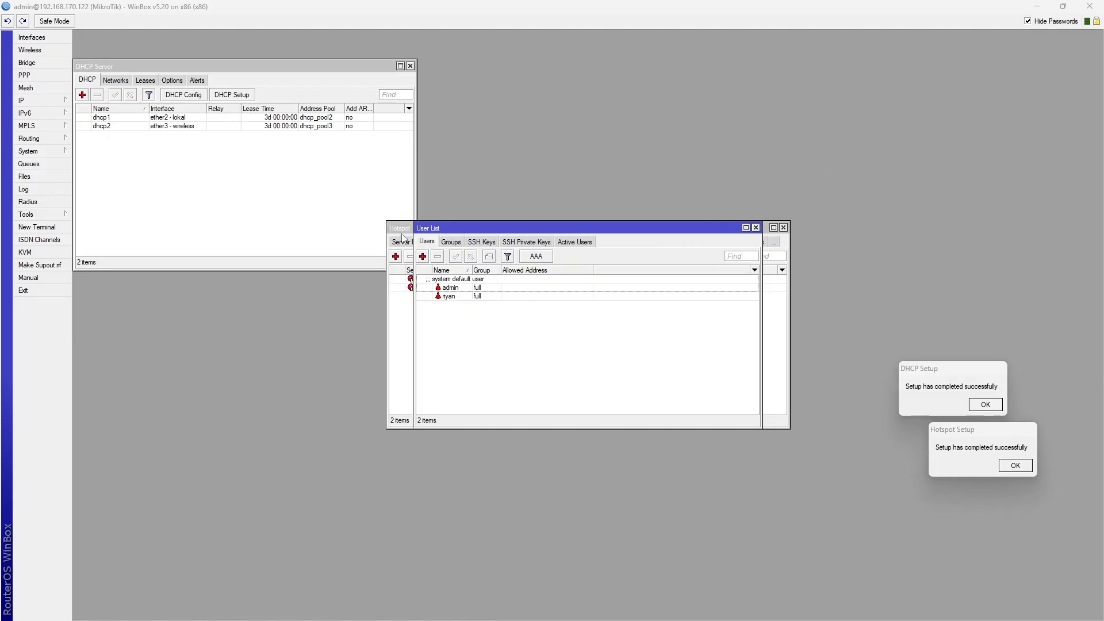
Look up the hsprof1 server profile in WinBox and enter hsprof1 as Mikhmon's Hotspot Name
{"action": "left_click", "coordinate": [403, 230]}
{"action": "left_click", "coordinate": [421, 242]}
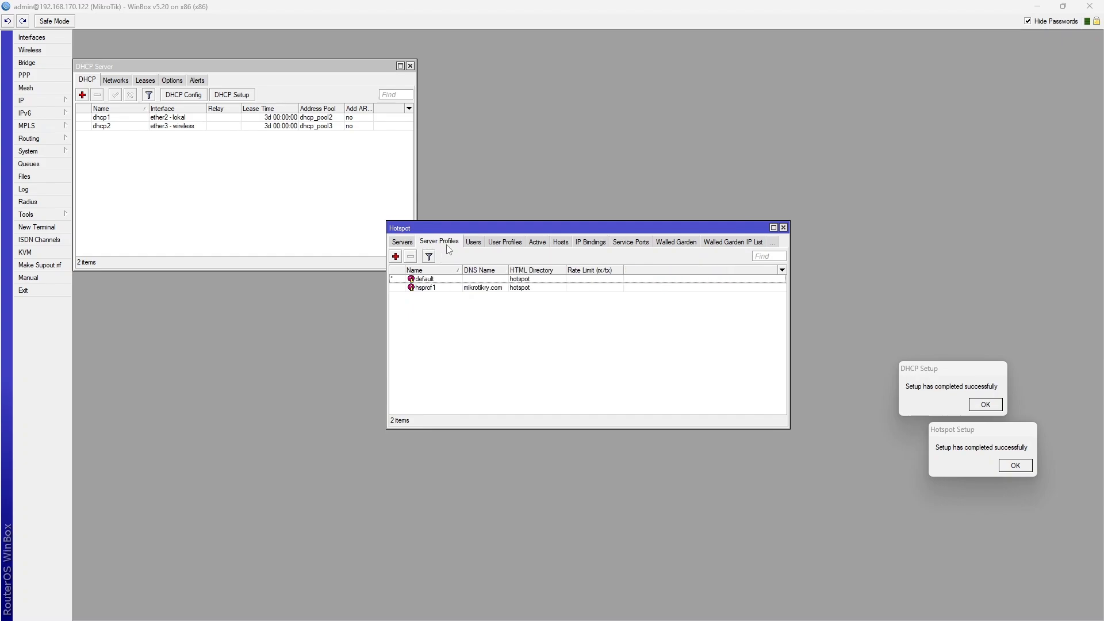
{"action": "left_click", "coordinate": [444, 289]}
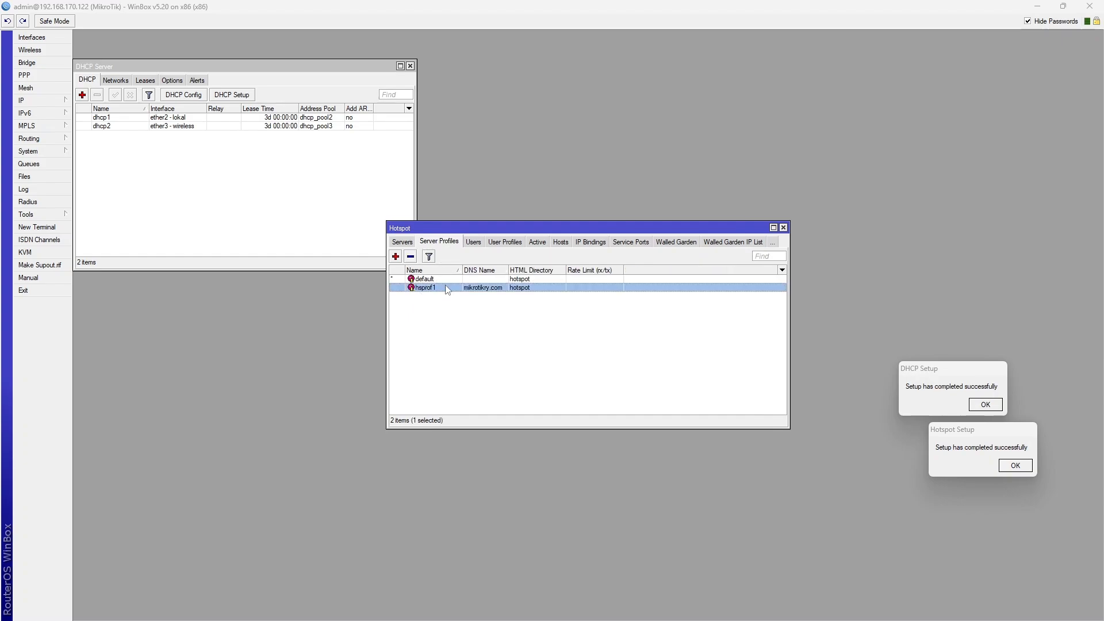
{"action": "key", "text": "alt+Tab"}
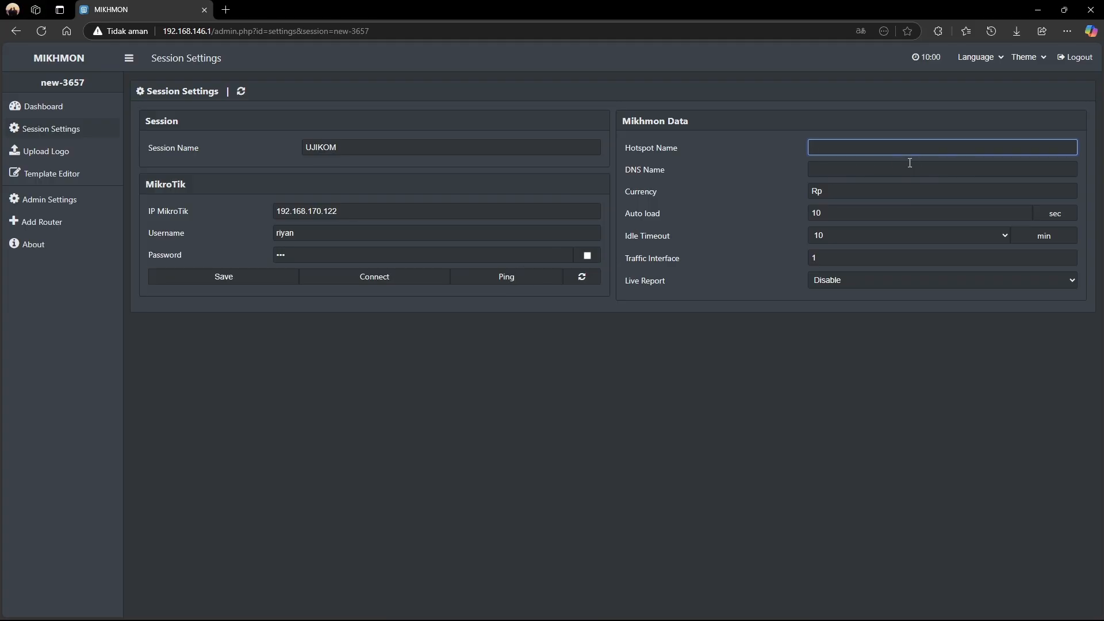
{"action": "type", "text": "hsprof1"}
Enter the DNS Name mikrotikry.com, taken from the WinBox hotspot profile
{"action": "key", "text": "alt+Tab"}
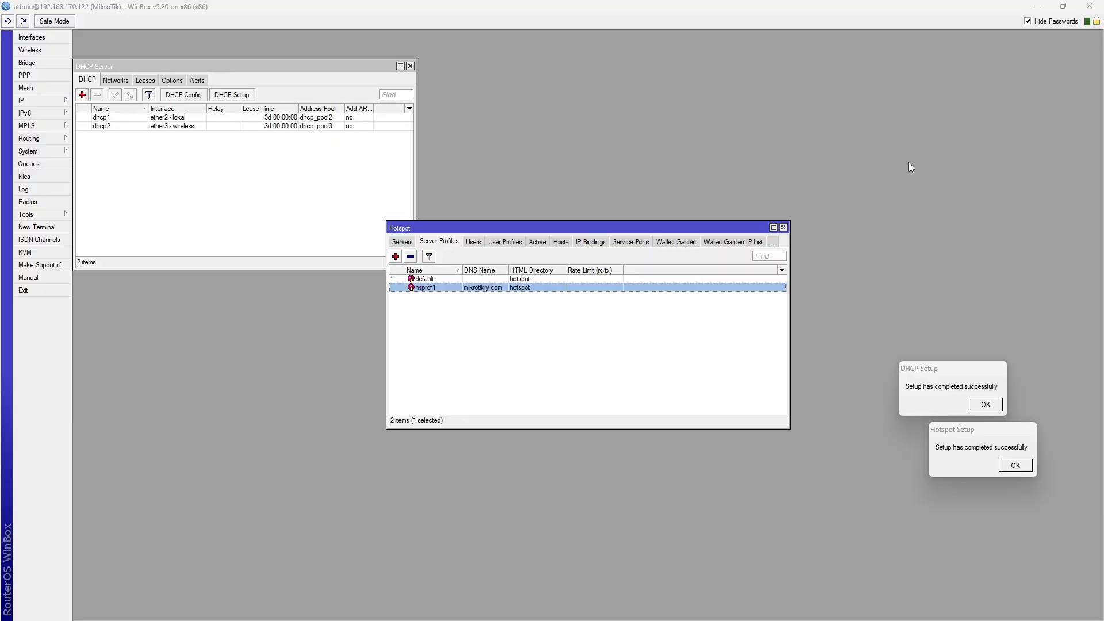
{"action": "key", "text": "alt+Tab"}
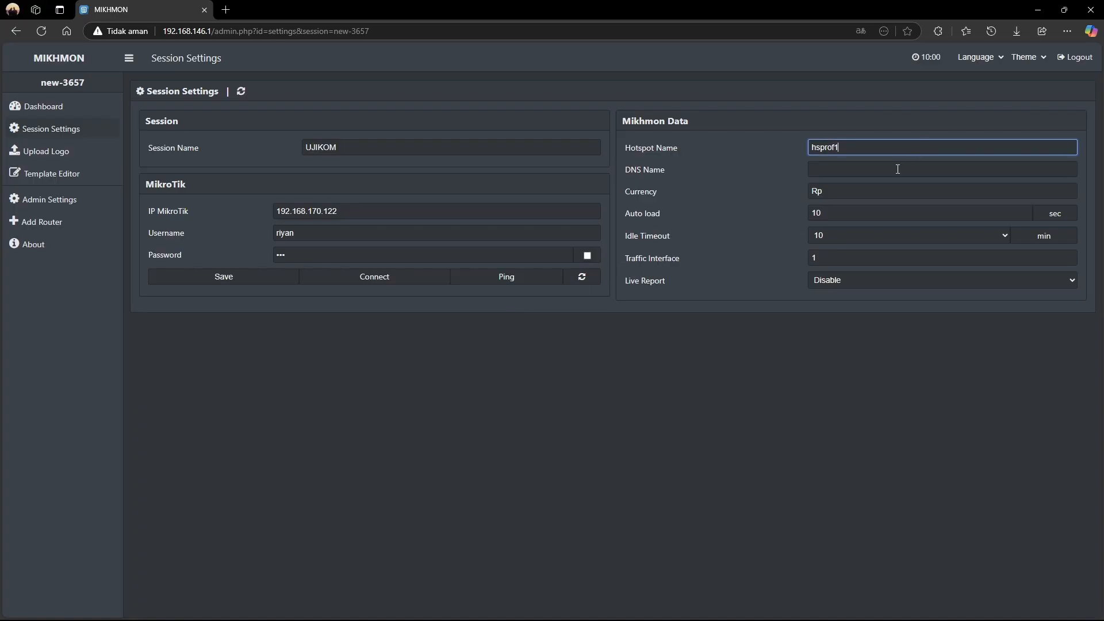
{"action": "left_click", "coordinate": [898, 169]}
{"action": "key", "text": "alt+Tab"}
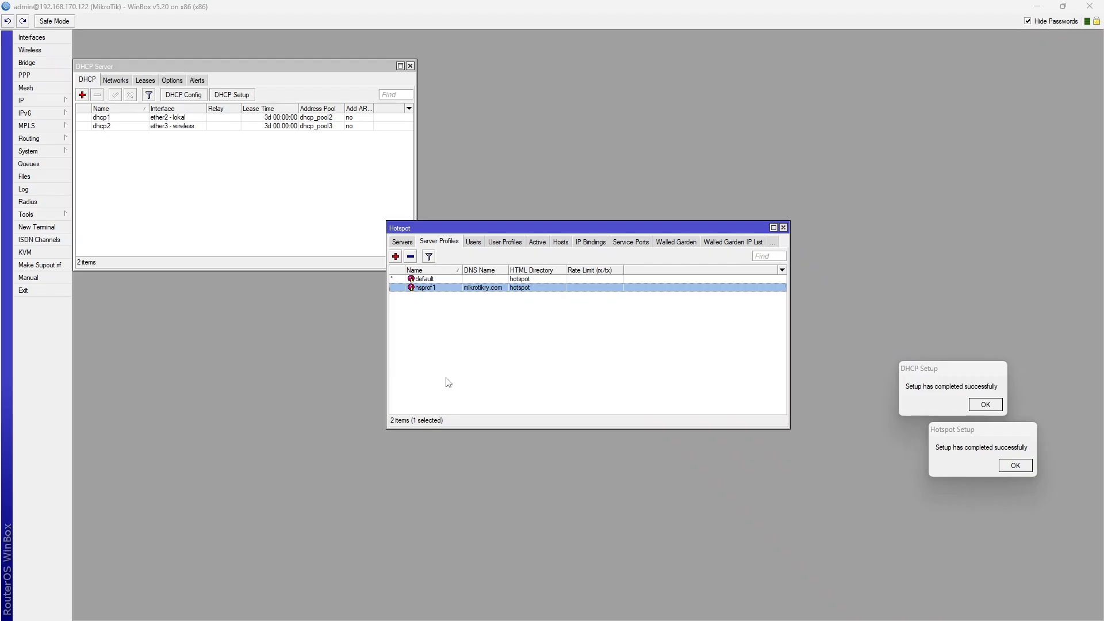
{"action": "key", "text": "alt+Tab"}
{"action": "type", "text": "mik"}
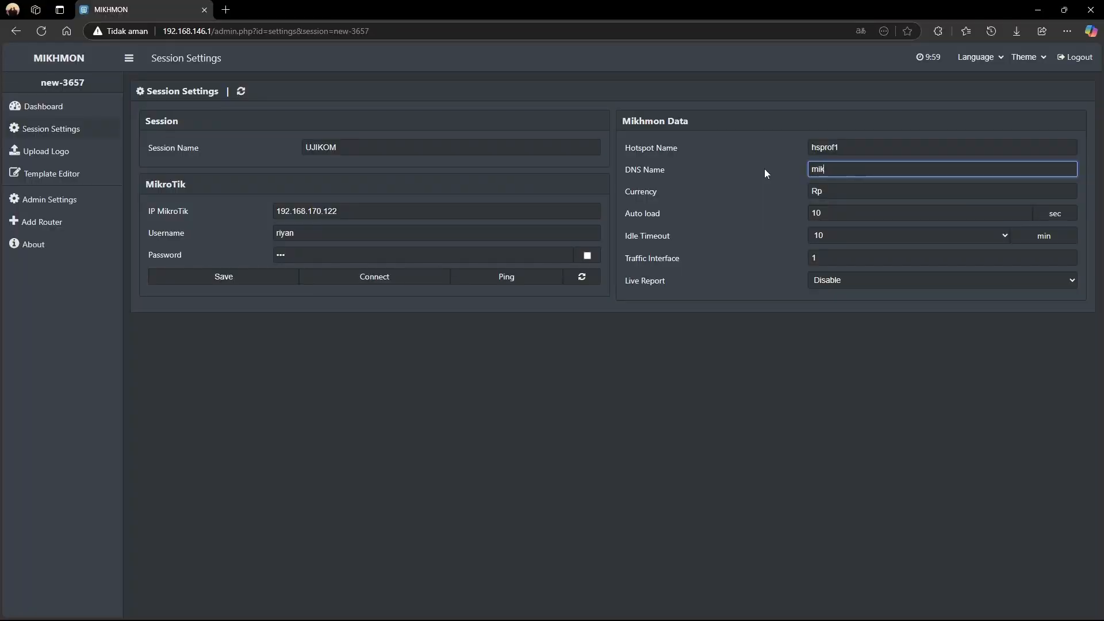
{"action": "type", "text": "rotikry.com"}
Save the UJIKOM session and ping the router twice, getting a timeout on port 8728
{"action": "left_click", "coordinate": [210, 279]}
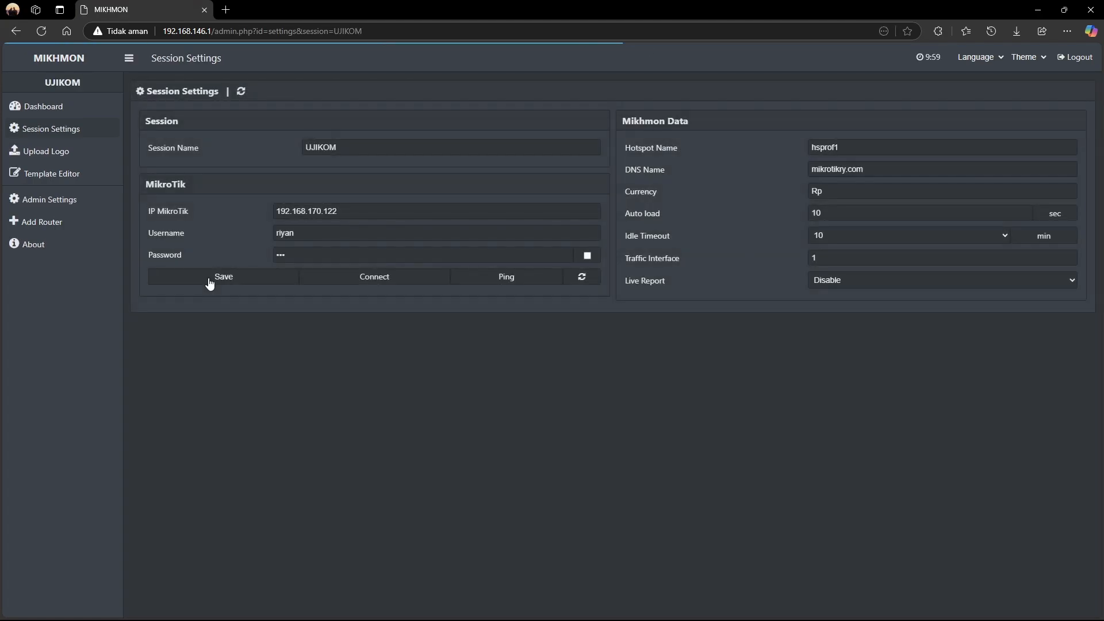
{"action": "left_click", "coordinate": [507, 278]}
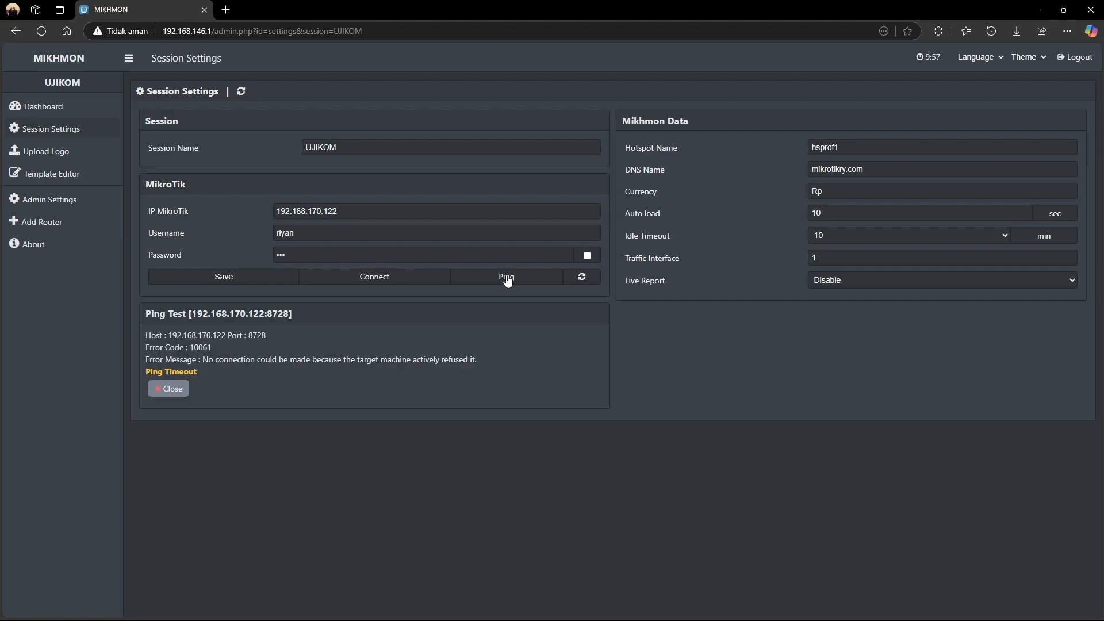
{"action": "left_click", "coordinate": [507, 278]}
Enable the api service (port 8728) in WinBox's IP Services list
{"action": "key", "text": "alt+Tab"}
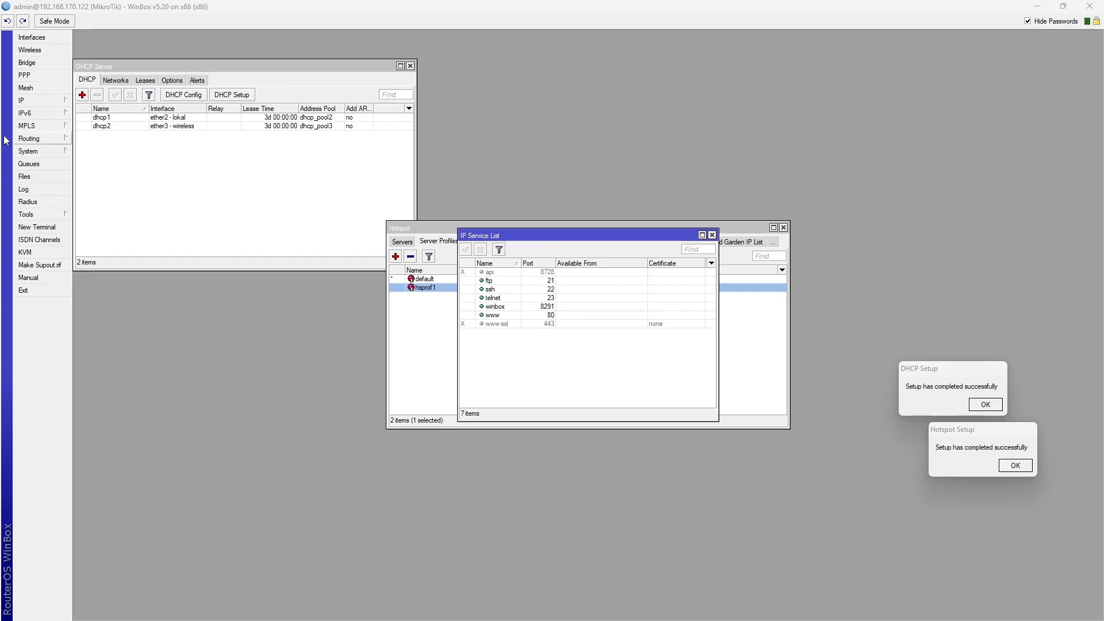
{"action": "left_click", "coordinate": [47, 102]}
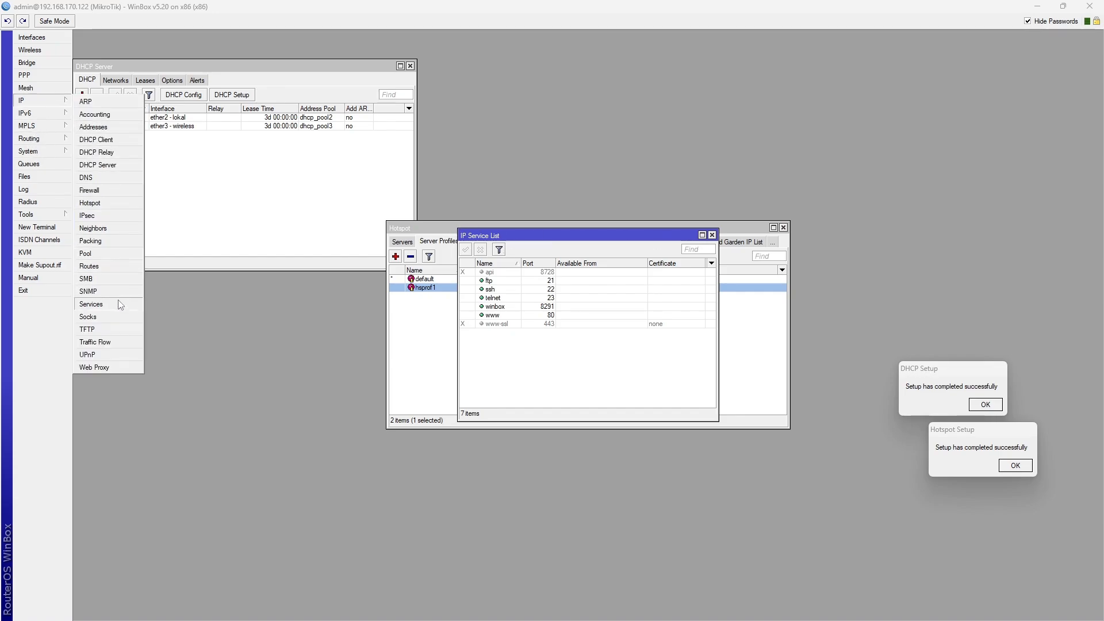
{"action": "left_click", "coordinate": [521, 272]}
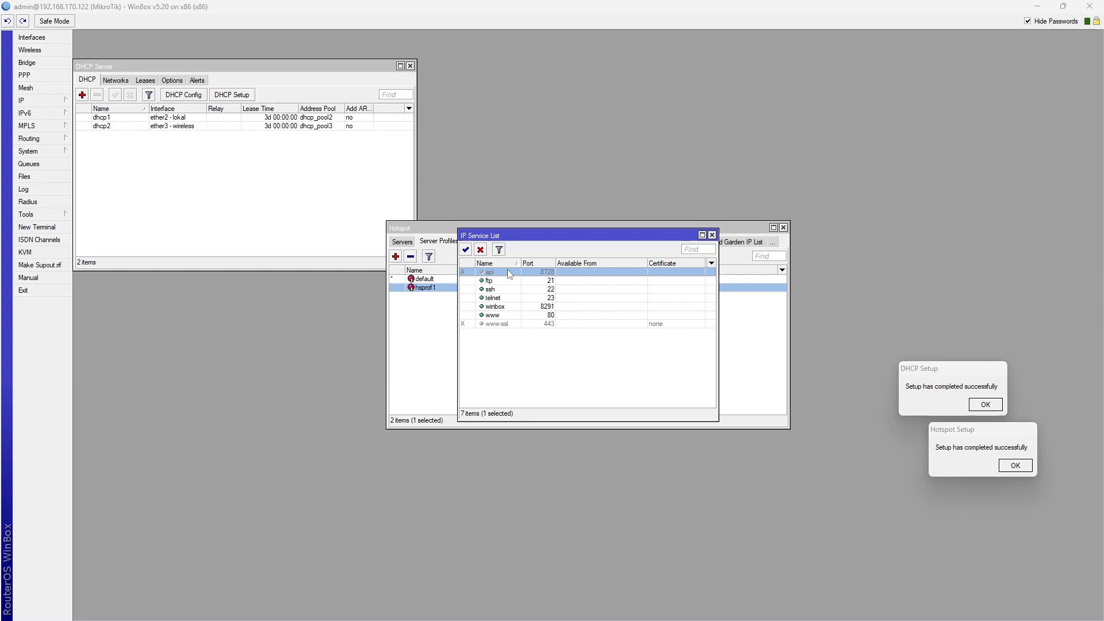
{"action": "left_click", "coordinate": [466, 249]}
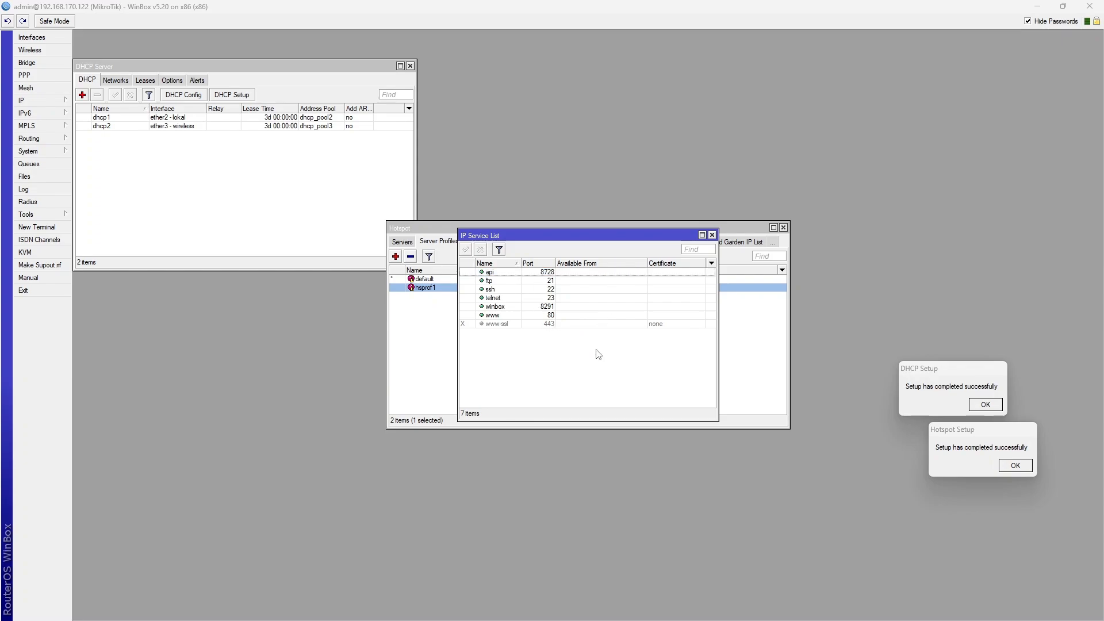
{"action": "key", "text": "alt+Tab"}
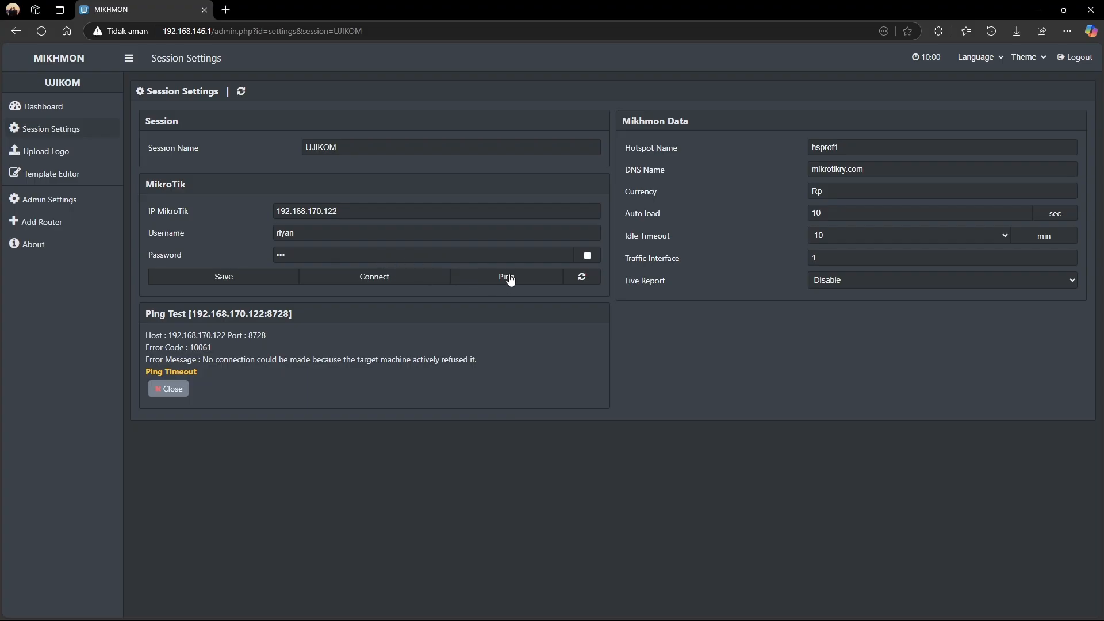
Connect the UJIKOM session to the router, then open Hotspot > Users > Generate
{"action": "left_click", "coordinate": [506, 278]}
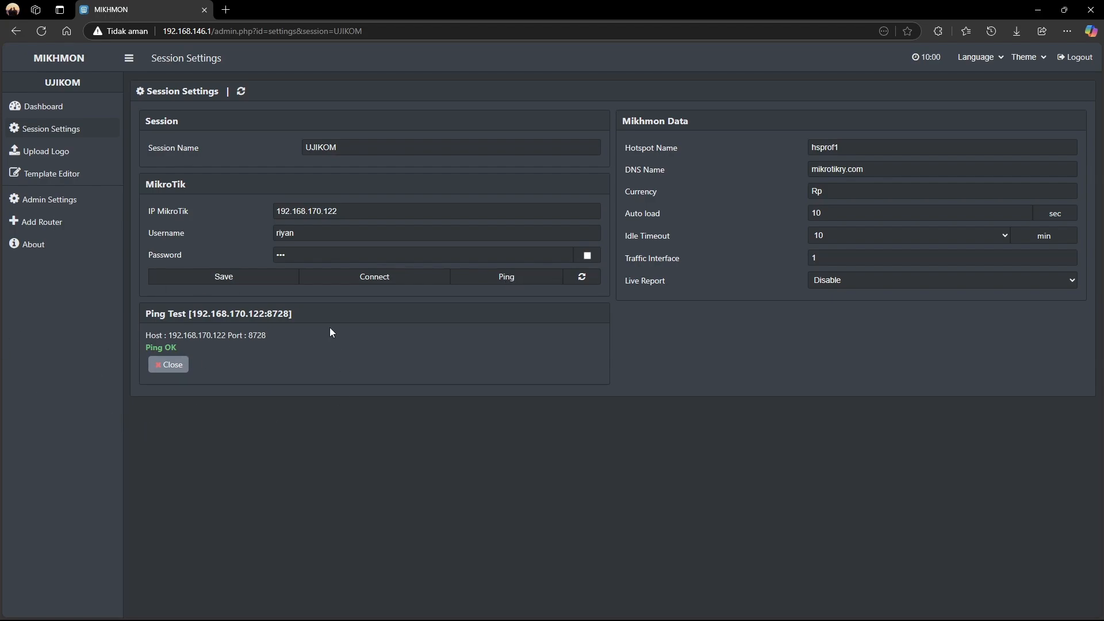
{"action": "left_click", "coordinate": [372, 286]}
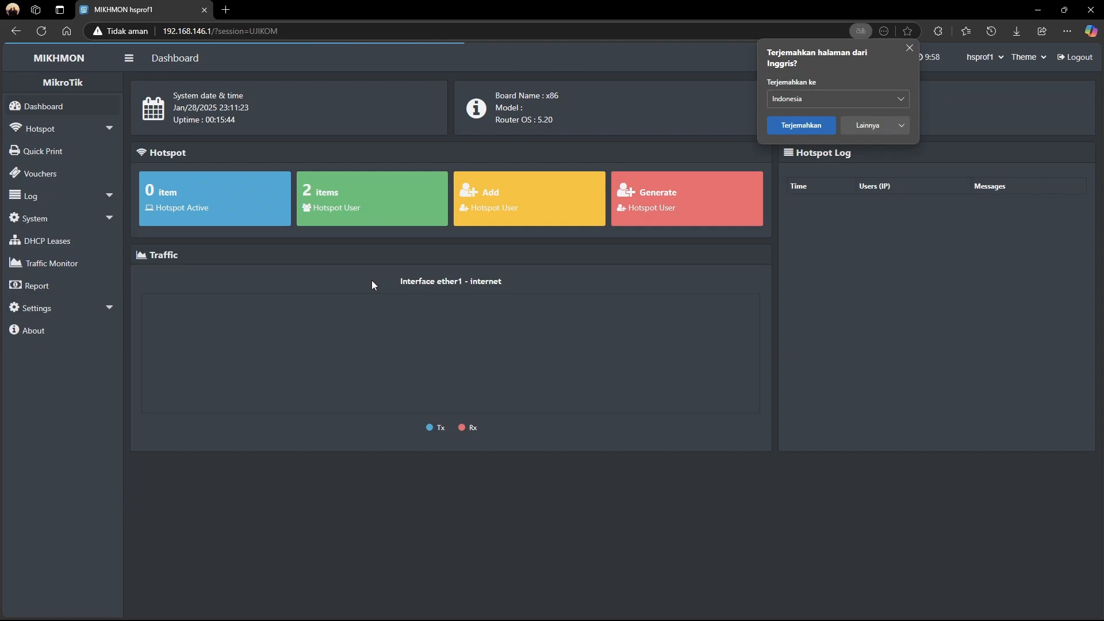
{"action": "left_click", "coordinate": [69, 129]}
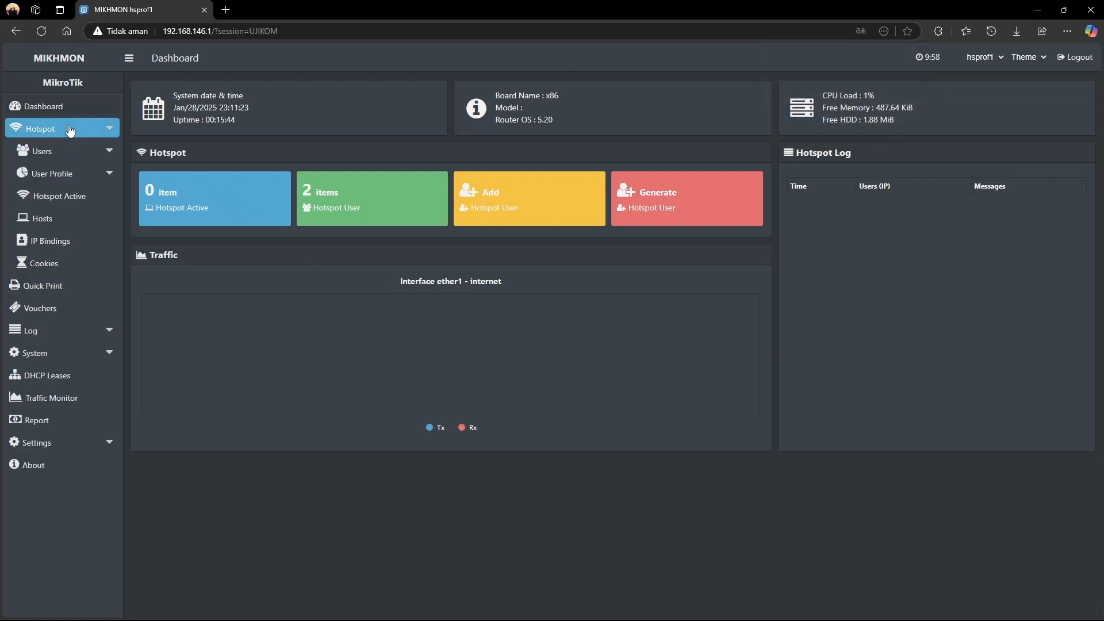
{"action": "left_click", "coordinate": [71, 151]}
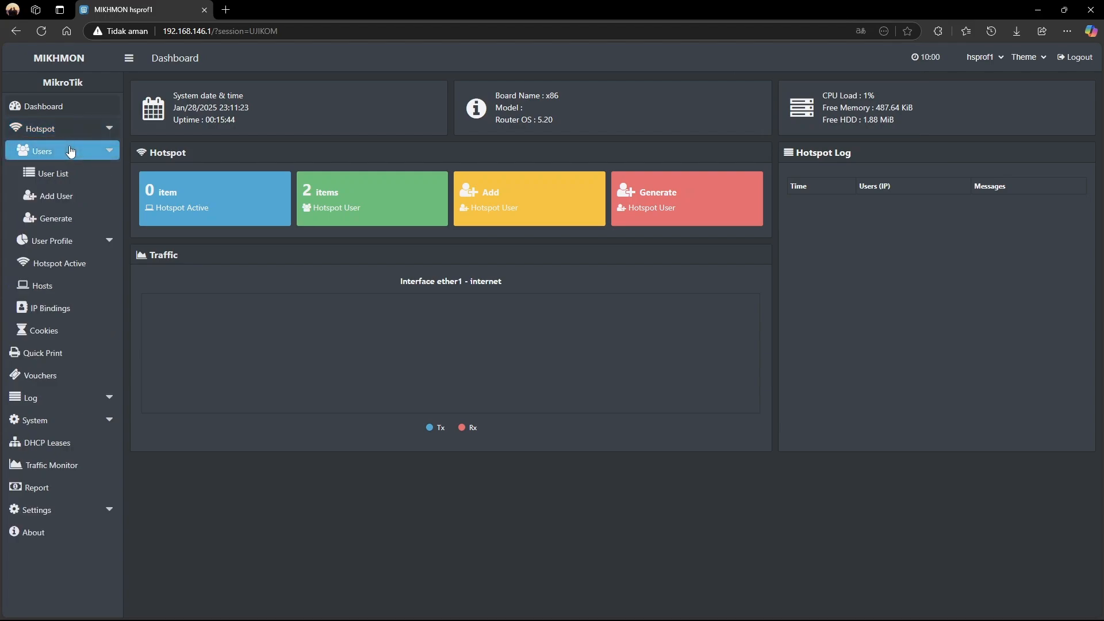
{"action": "left_click", "coordinate": [79, 197]}
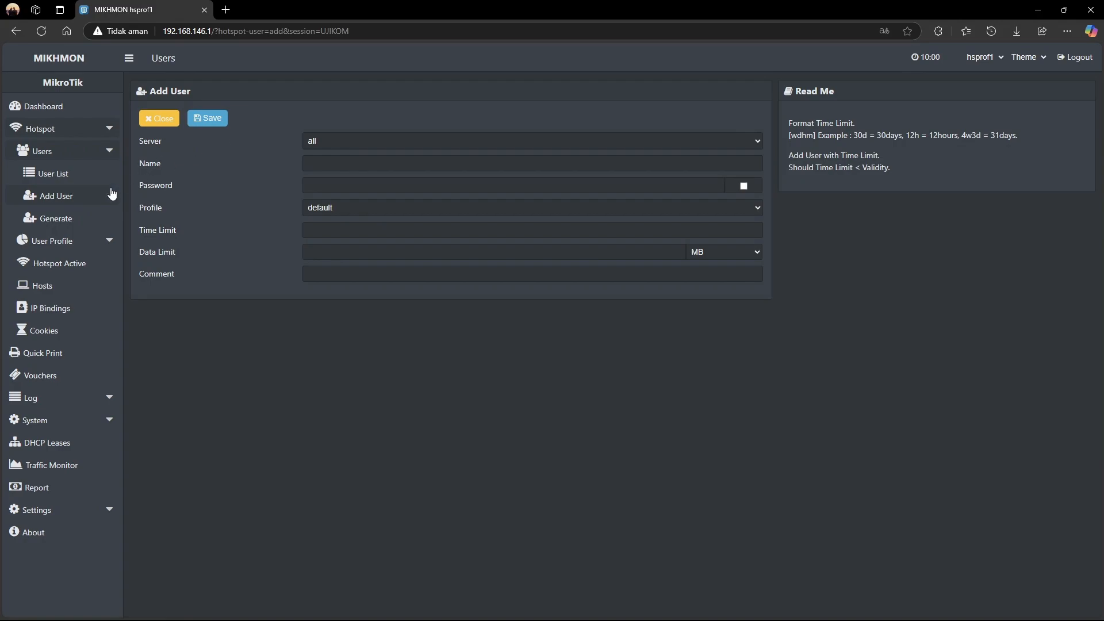
{"action": "left_click", "coordinate": [99, 218]}
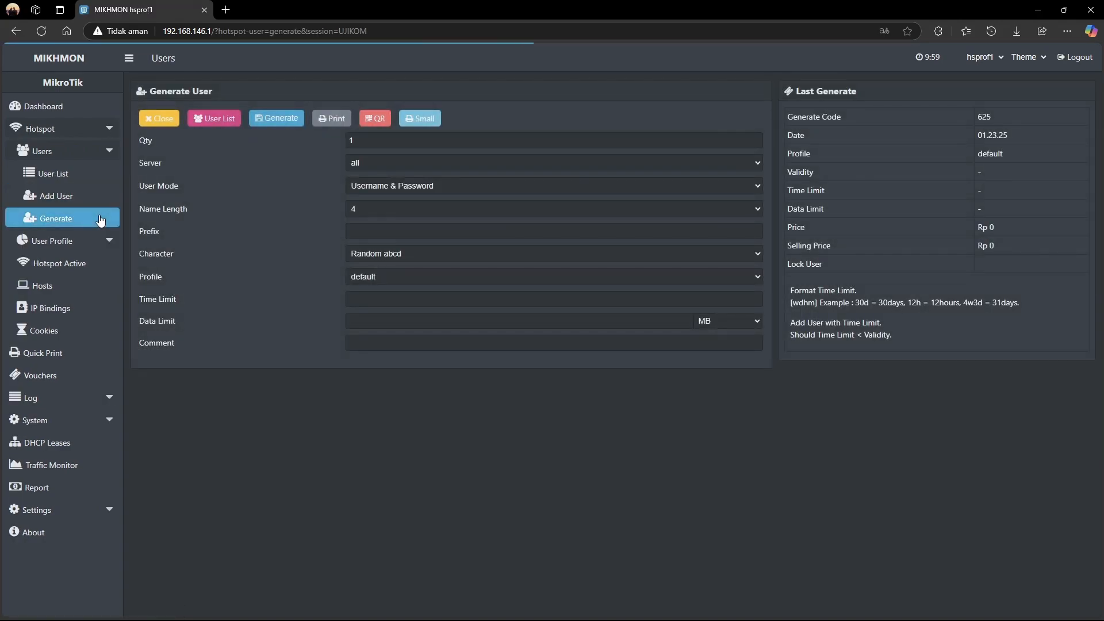
Set the quantity of users to generate to 20, as given on the exam sheet
{"action": "left_click", "coordinate": [364, 138]}
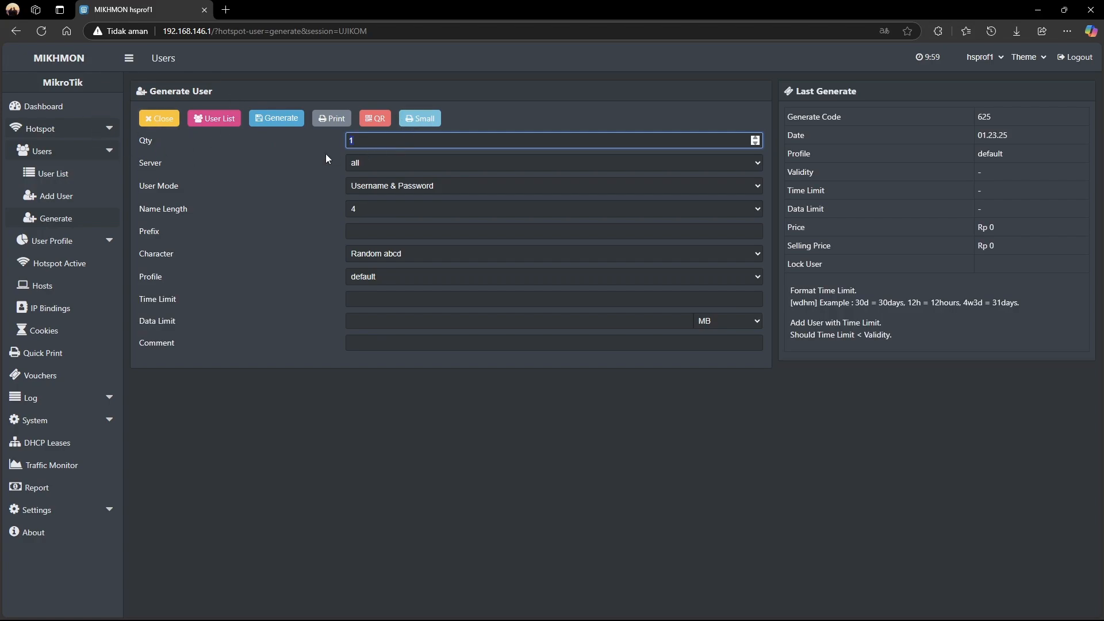
{"action": "key", "text": "alt+Tab"}
{"action": "key", "text": "alt+Tab"}
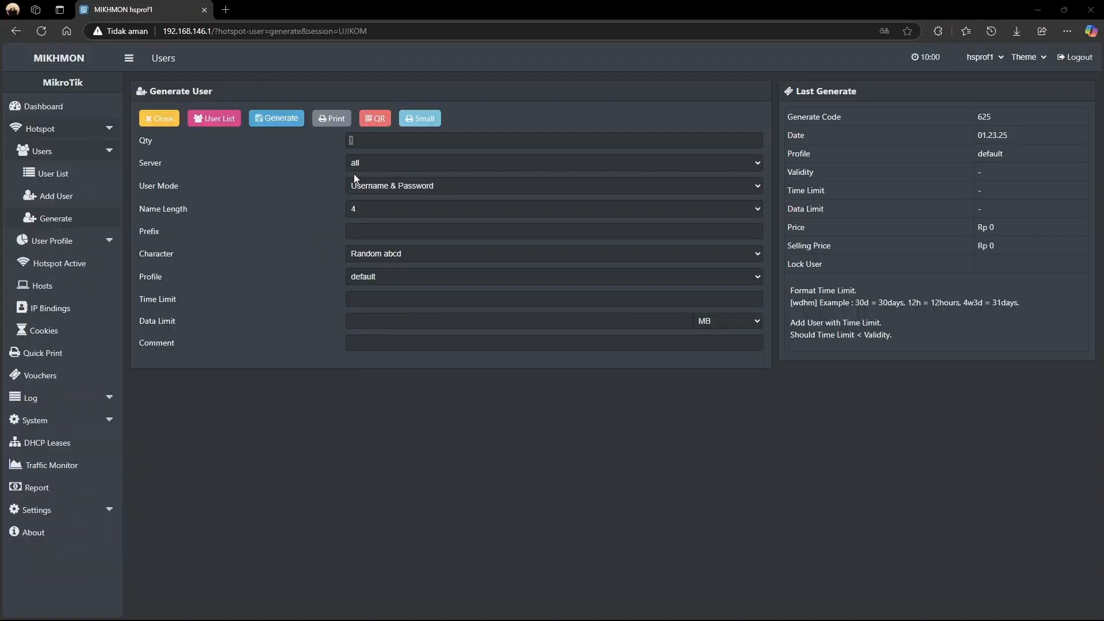
{"action": "key", "text": "alt+Tab"}
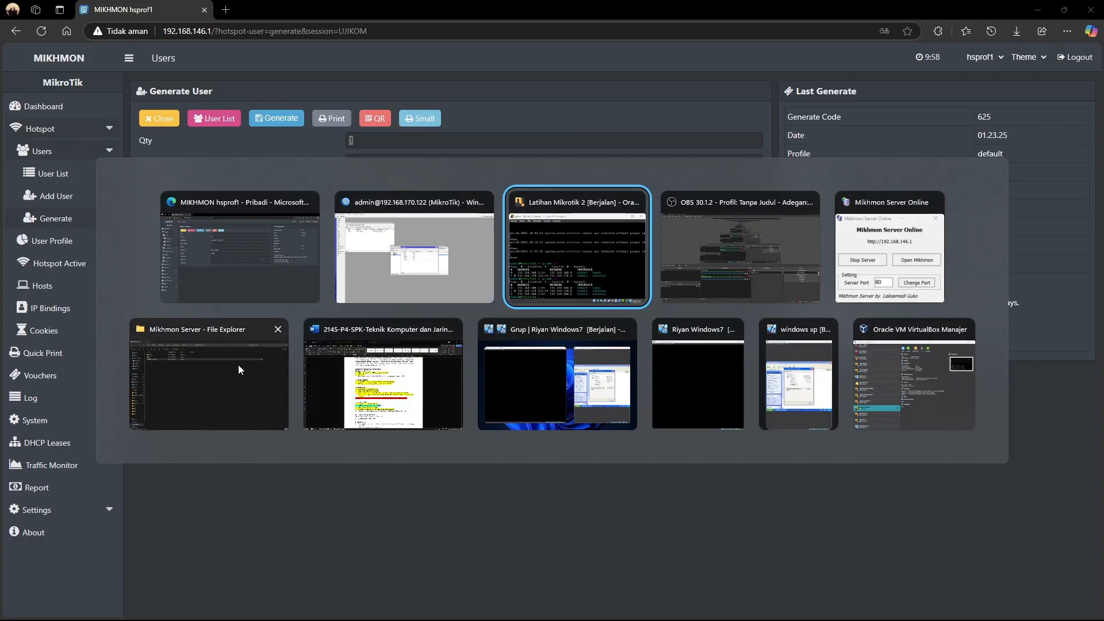
{"action": "left_click", "coordinate": [381, 373]}
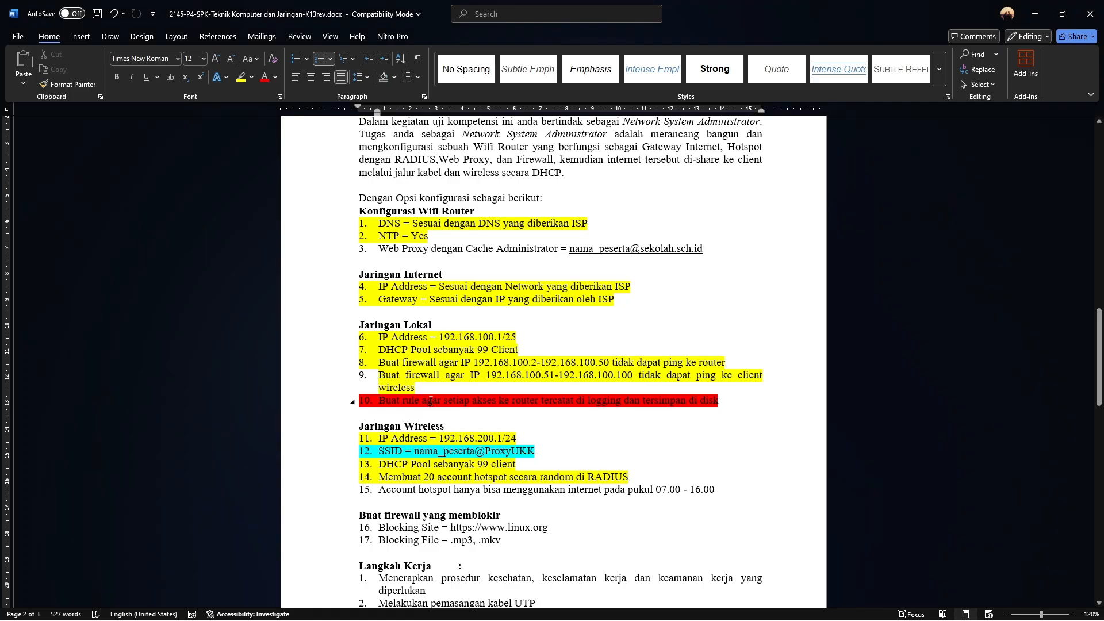
{"action": "double_click", "coordinate": [427, 477]}
{"action": "key", "text": "alt+Tab"}
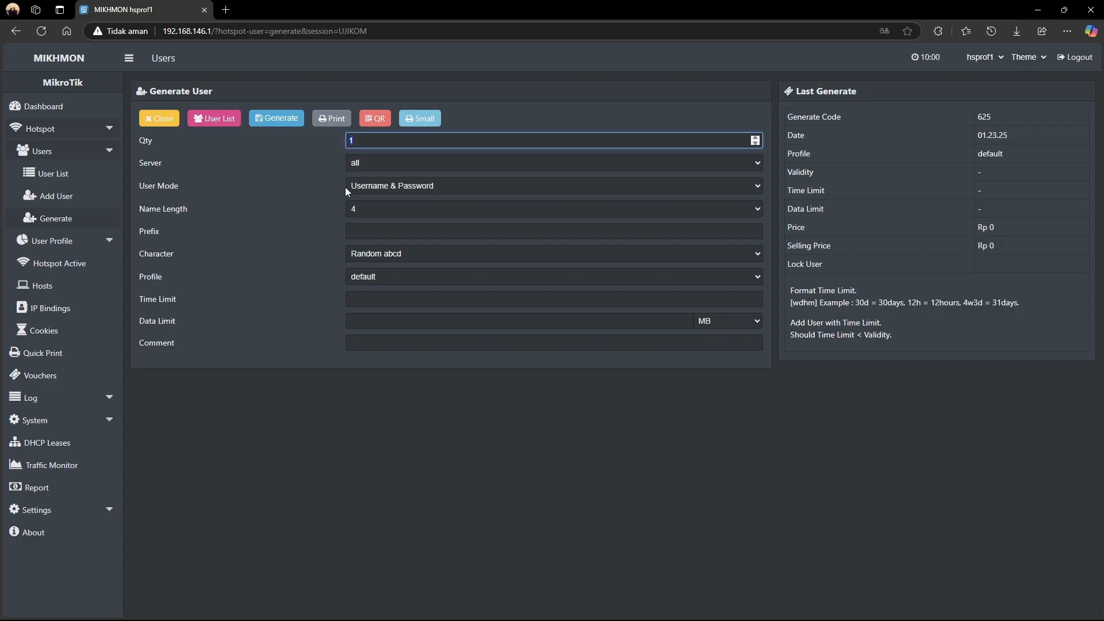
{"action": "type", "text": "20"}
Choose separate username and password with name length 4, then generate the users
{"action": "left_click", "coordinate": [393, 187]}
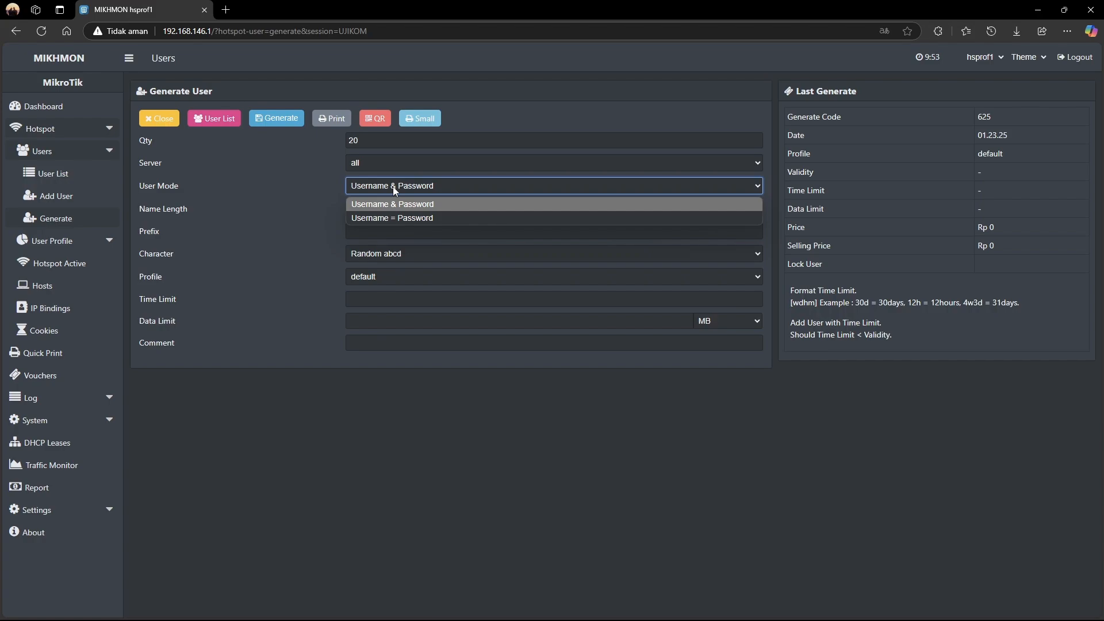
{"action": "left_click", "coordinate": [393, 187]}
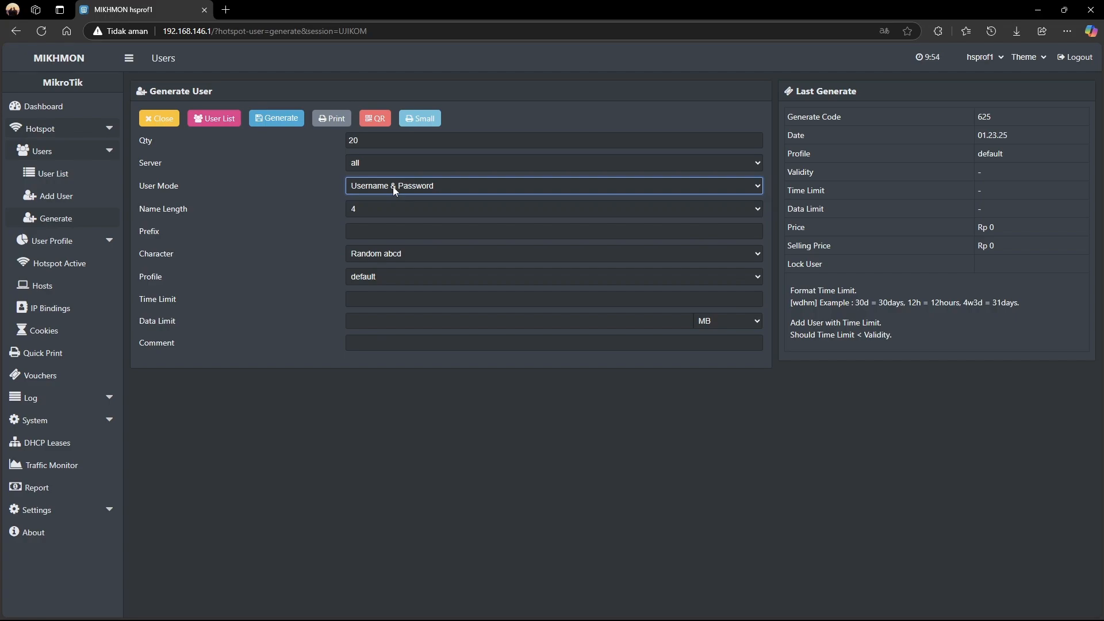
{"action": "left_click", "coordinate": [392, 186]}
{"action": "left_click", "coordinate": [389, 218]}
{"action": "left_click", "coordinate": [377, 211]}
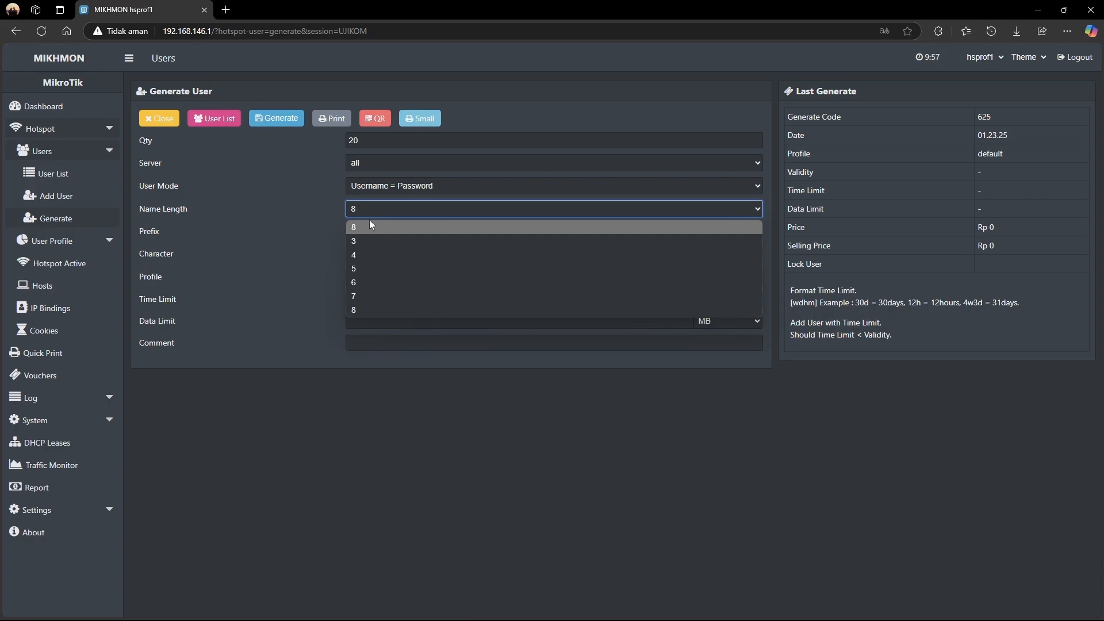
{"action": "left_click", "coordinate": [370, 257]}
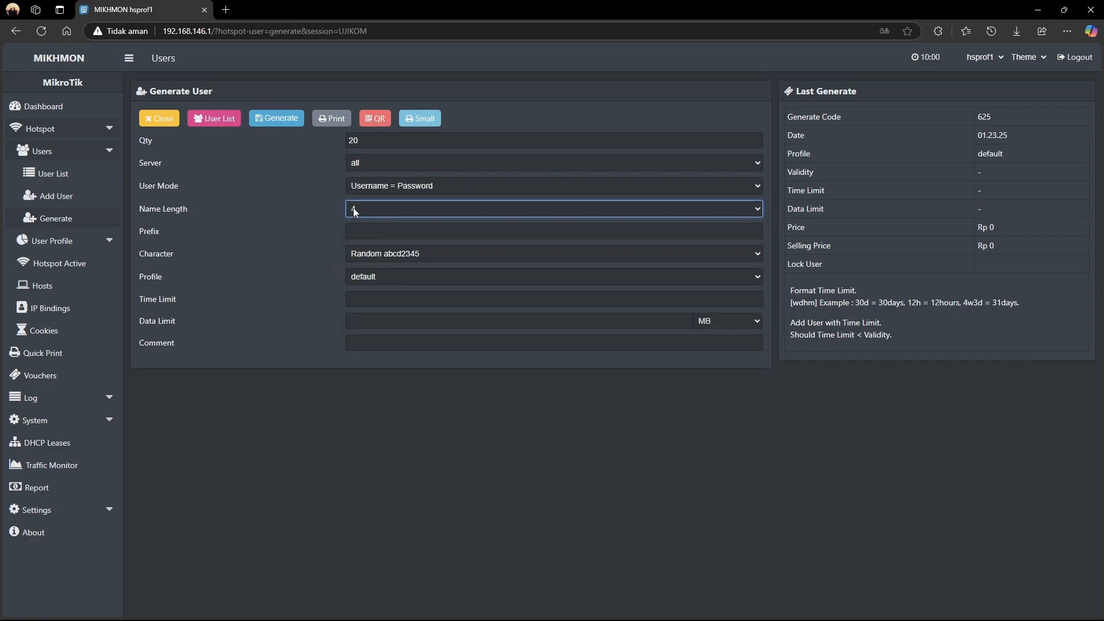
{"action": "left_click", "coordinate": [424, 188]}
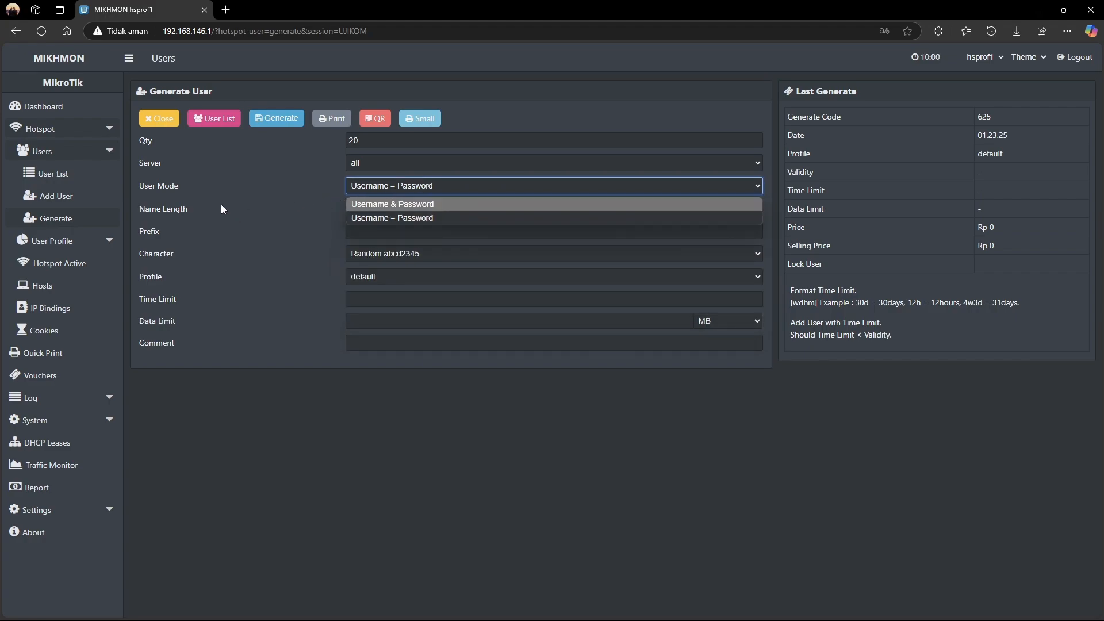
{"action": "left_click", "coordinate": [380, 207]}
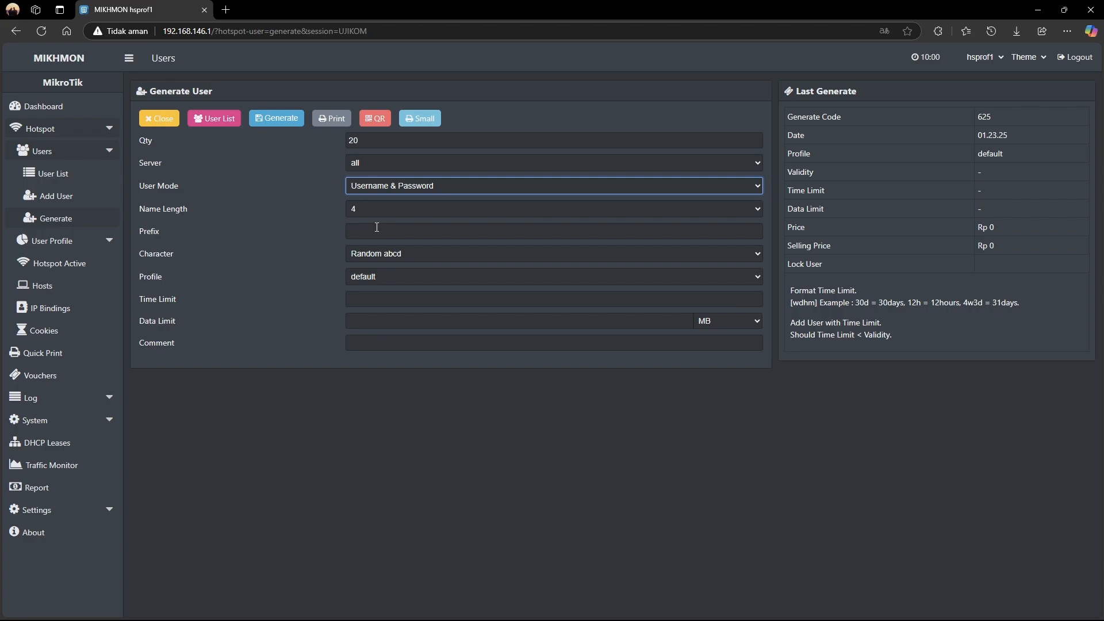
{"action": "left_click", "coordinate": [260, 124]}
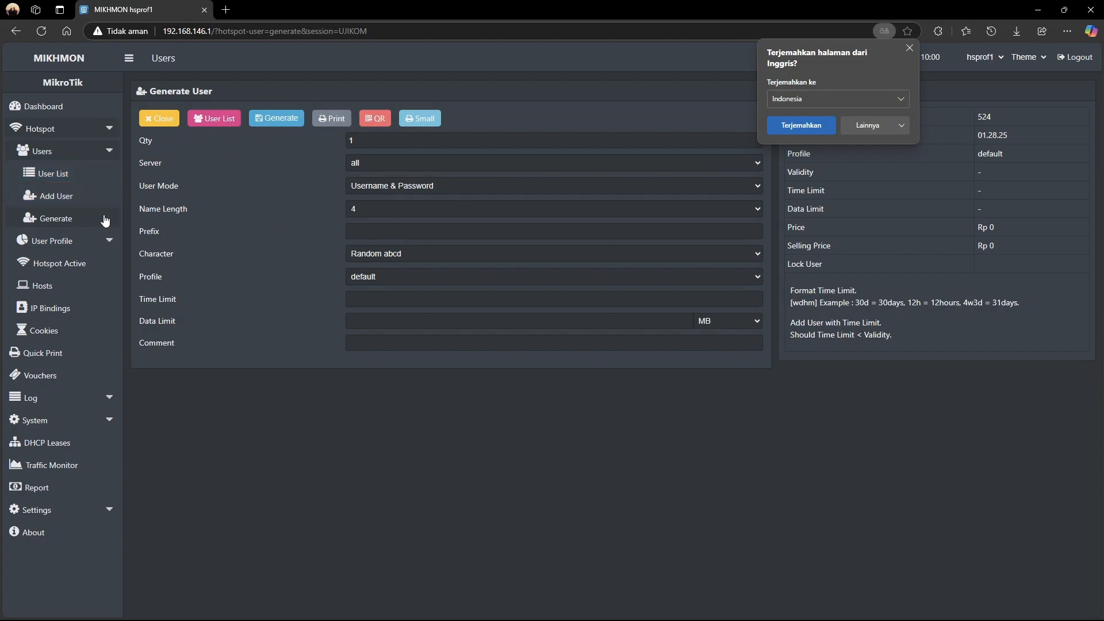
Filter the User List by comment up-524-01.28.25- and open the Default voucher print
{"action": "left_click", "coordinate": [75, 173]}
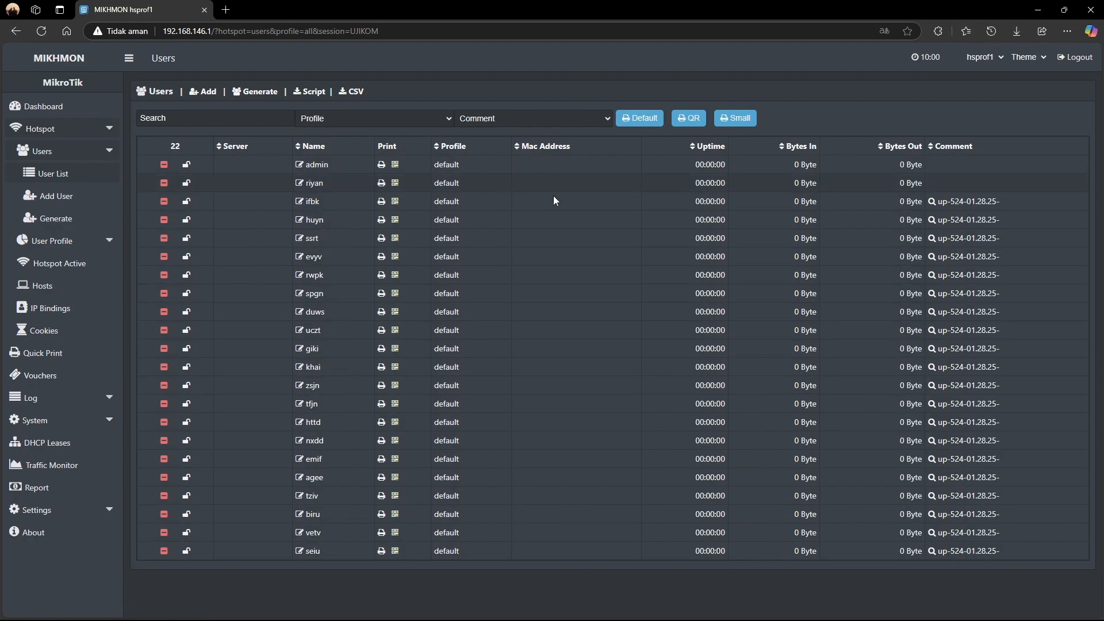
{"action": "key", "text": "alt+Tab"}
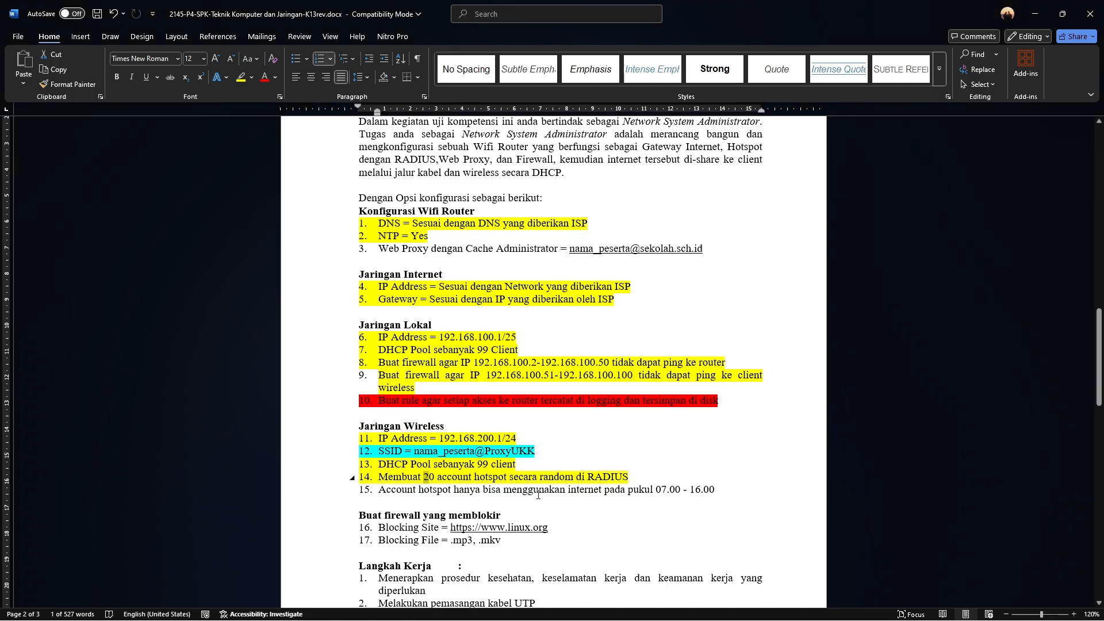
{"action": "key", "text": "alt+Tab"}
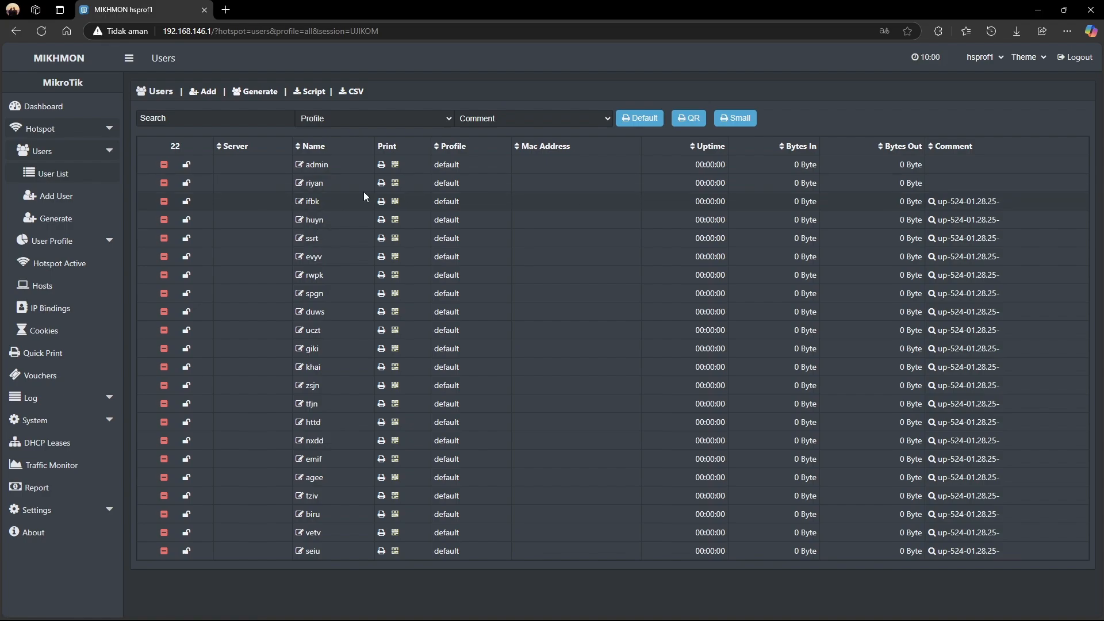
{"action": "left_click", "coordinate": [947, 203]}
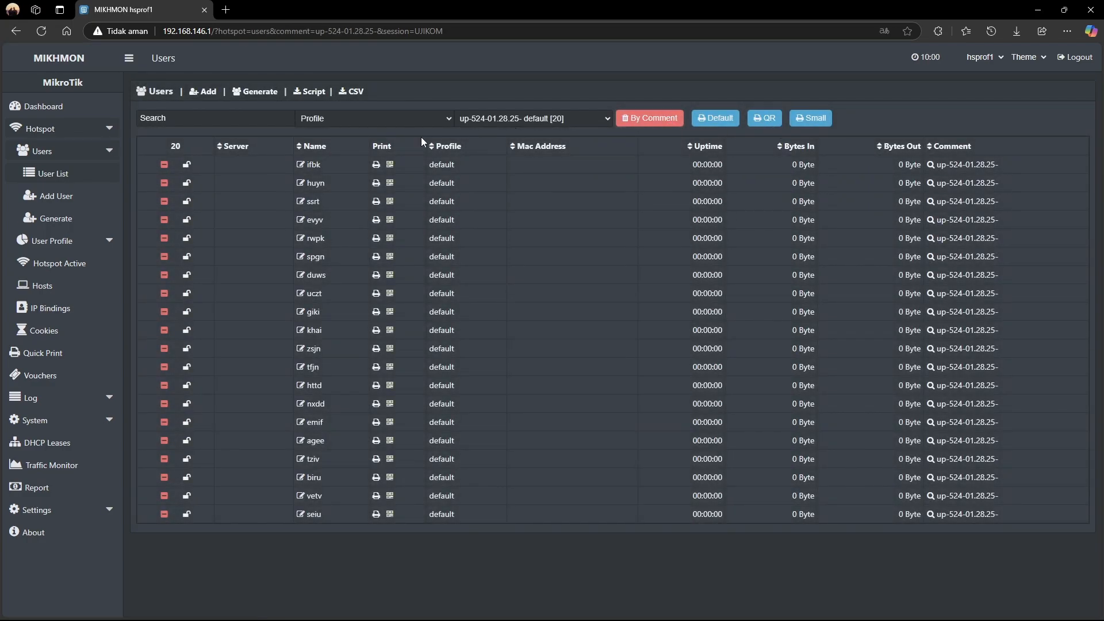
{"action": "left_click", "coordinate": [714, 120]}
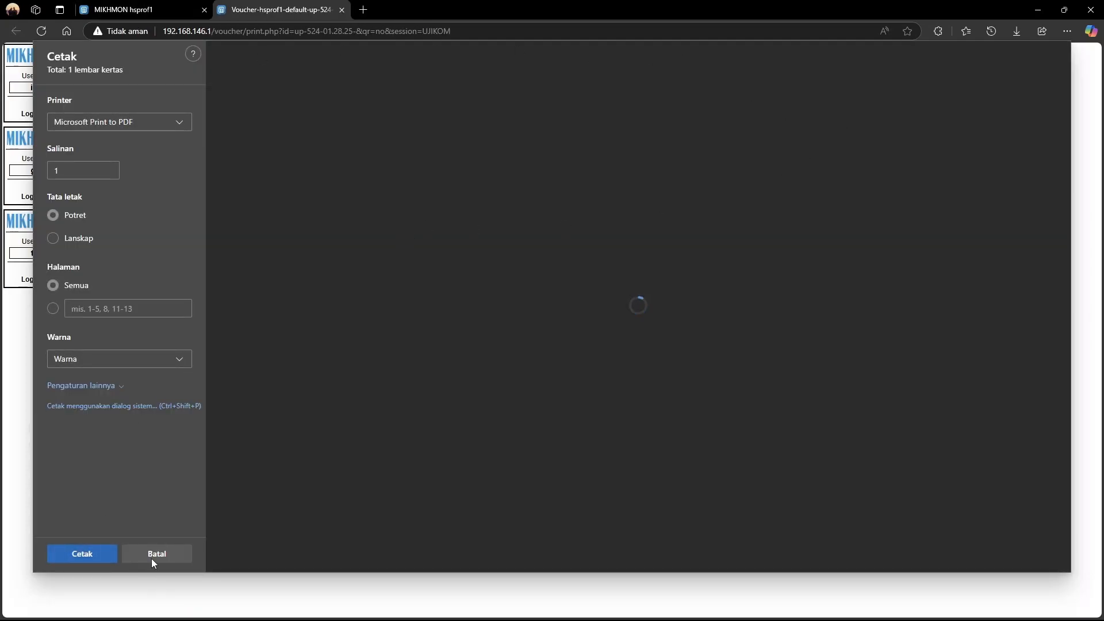
Cancel the print dialog and review the 20 voucher cards on screen
{"action": "left_click", "coordinate": [153, 557]}
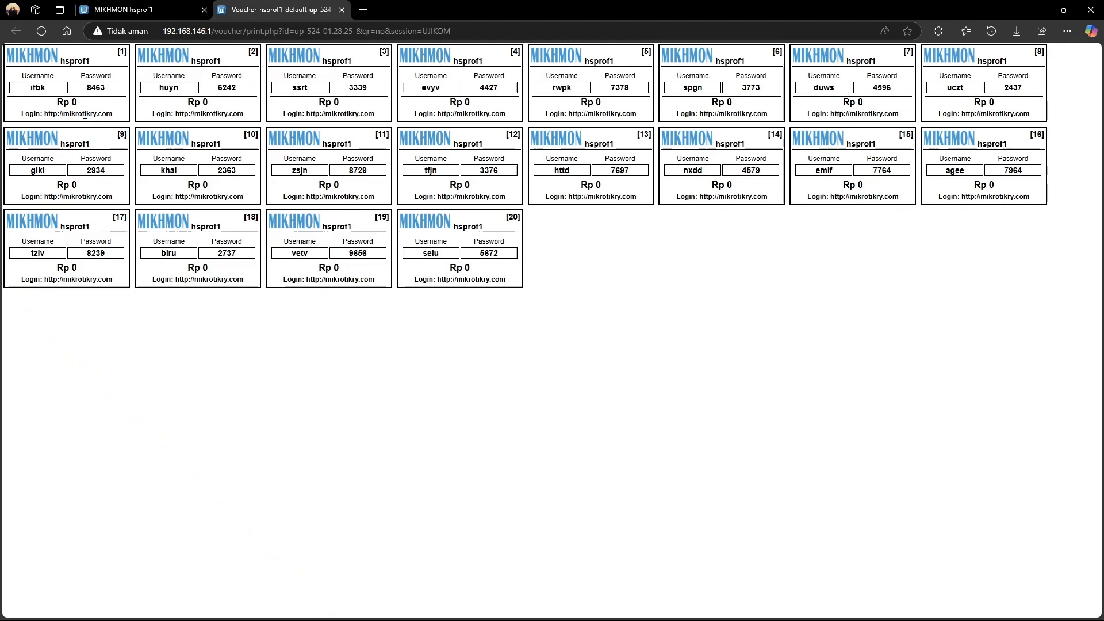
{"action": "double_click", "coordinate": [36, 88]}
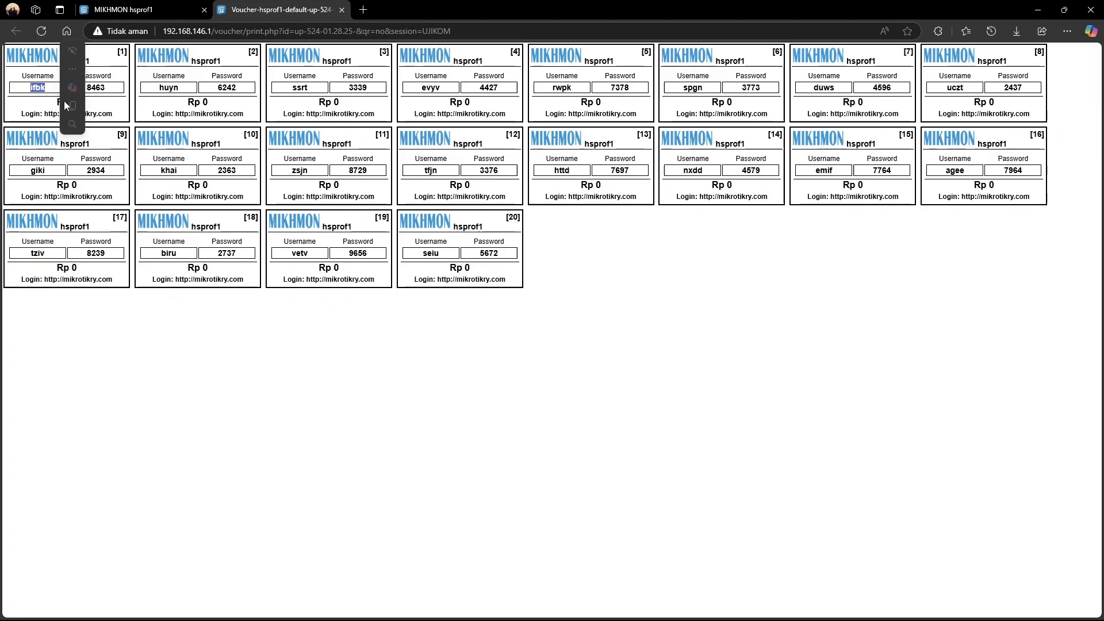
{"action": "left_click", "coordinate": [162, 139]}
{"action": "left_click_drag", "start_coordinate": [216, 87], "coordinate": [379, 89]}
Bring the VirtualBox XP client window up from the taskbar preview
{"action": "left_click", "coordinate": [610, 319]}
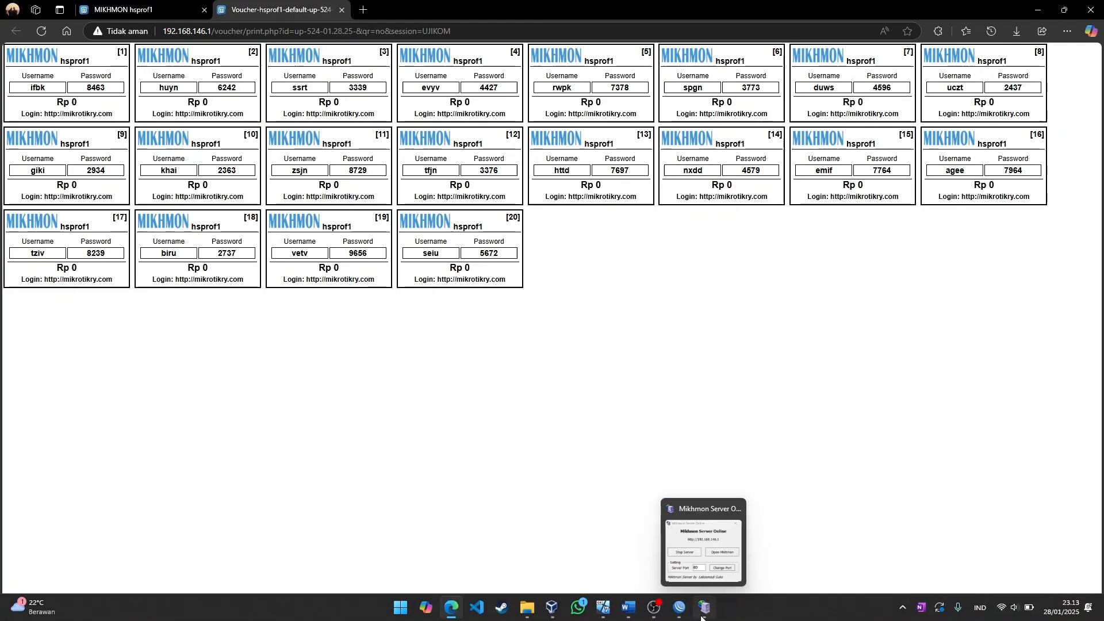
{"action": "mouse_move", "coordinate": [674, 617]}
{"action": "mouse_move", "coordinate": [603, 608]}
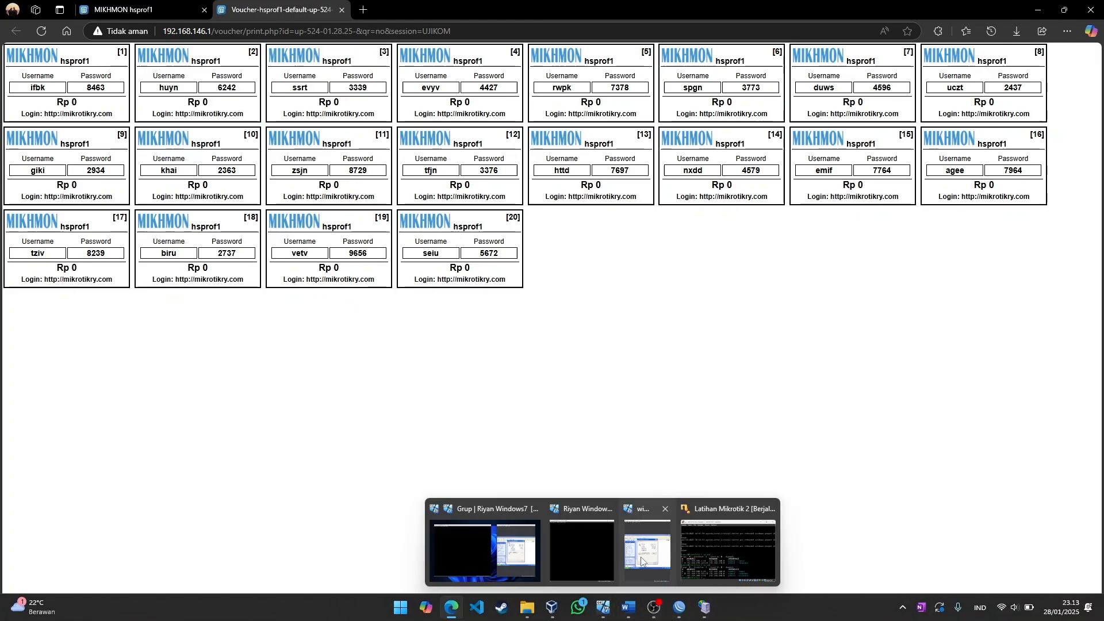
{"action": "mouse_move", "coordinate": [625, 561]}
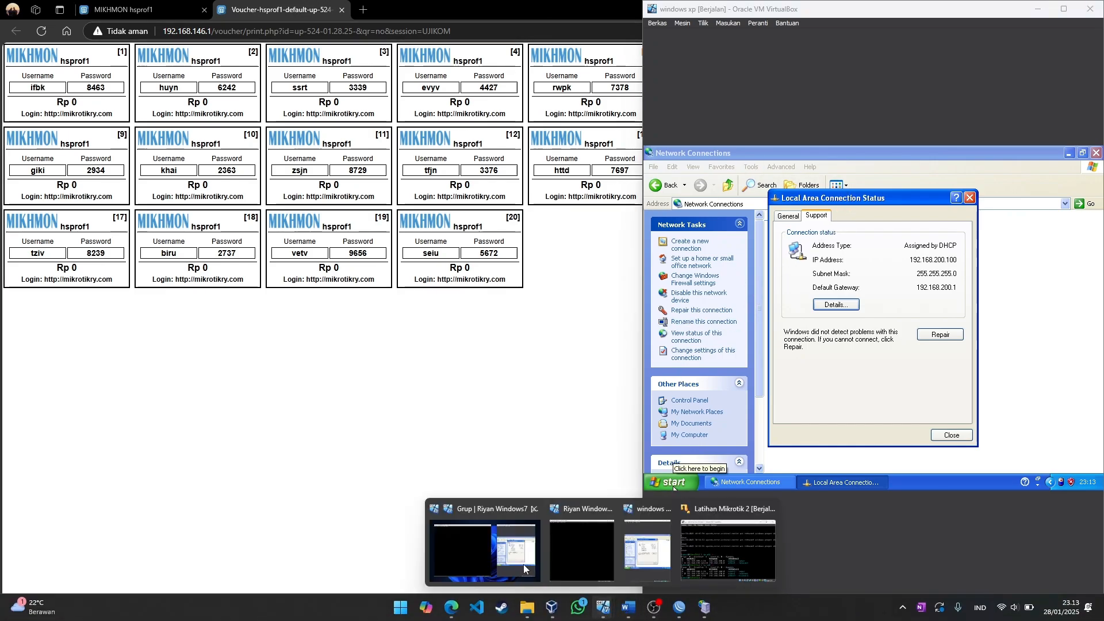
Close the XP connection windows and launch Internet Explorer with the hotspot login page
{"action": "left_click", "coordinate": [509, 560]}
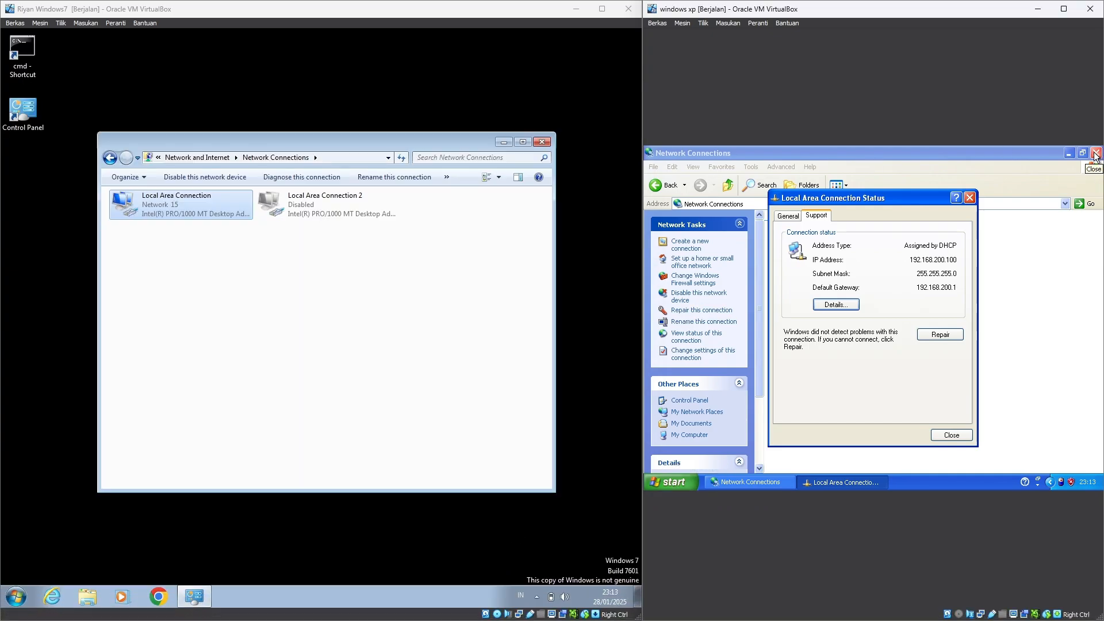
{"action": "left_click", "coordinate": [1096, 154]}
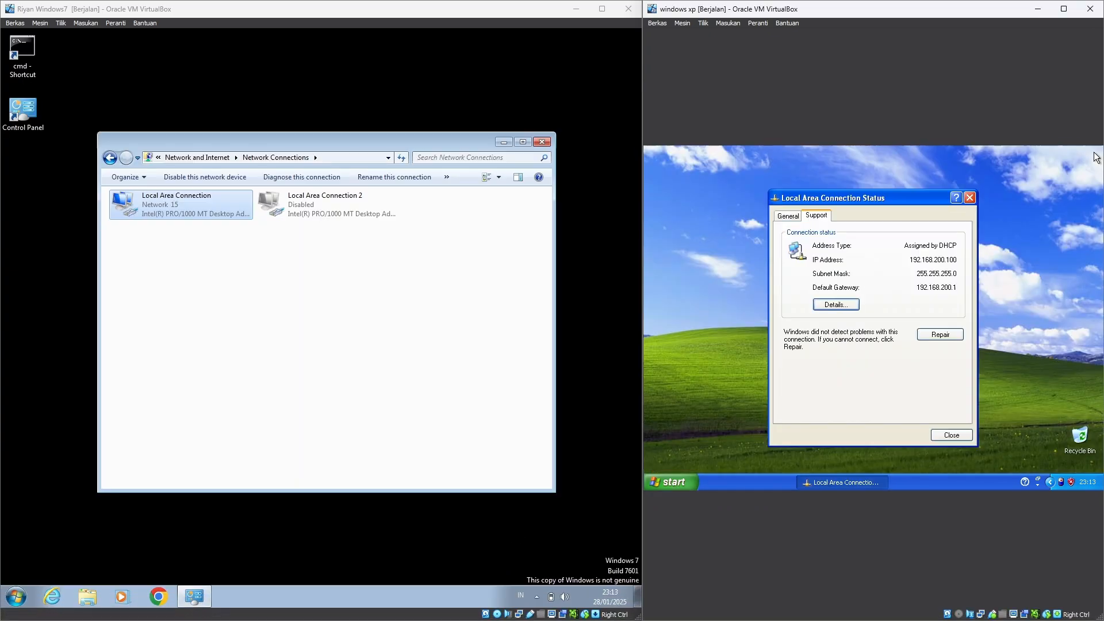
{"action": "left_click", "coordinate": [970, 198]}
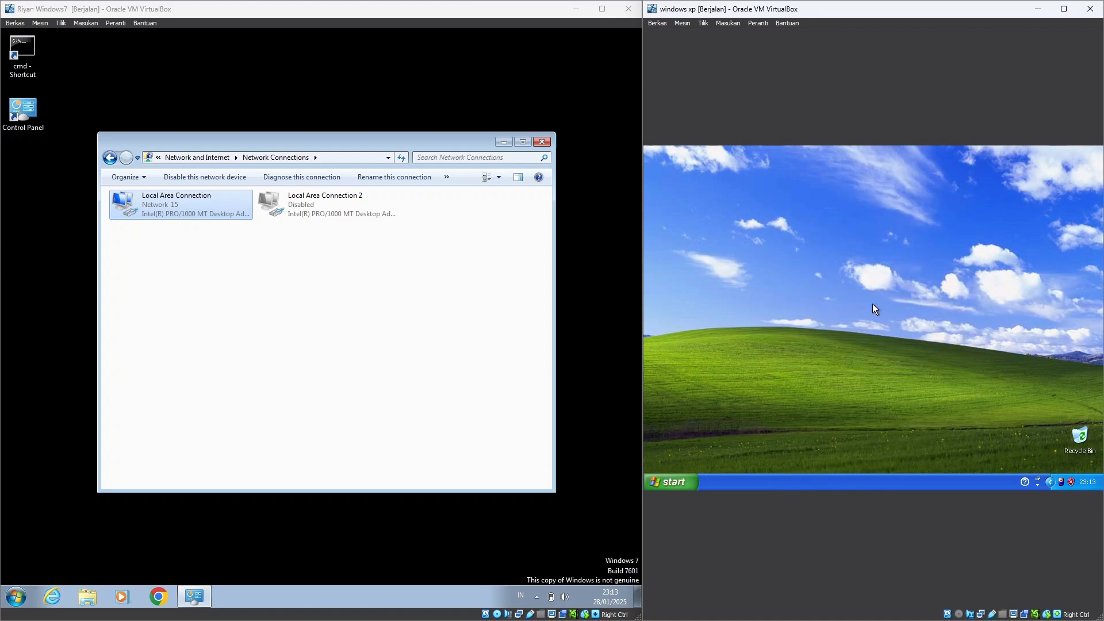
{"action": "left_click", "coordinate": [689, 484]}
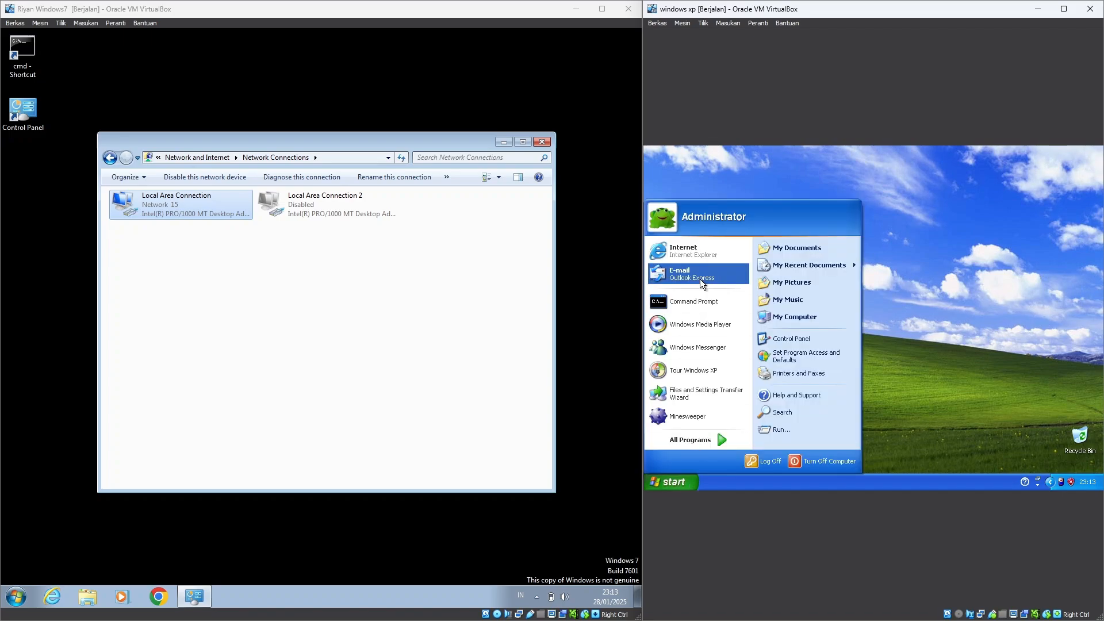
{"action": "left_click", "coordinate": [691, 248]}
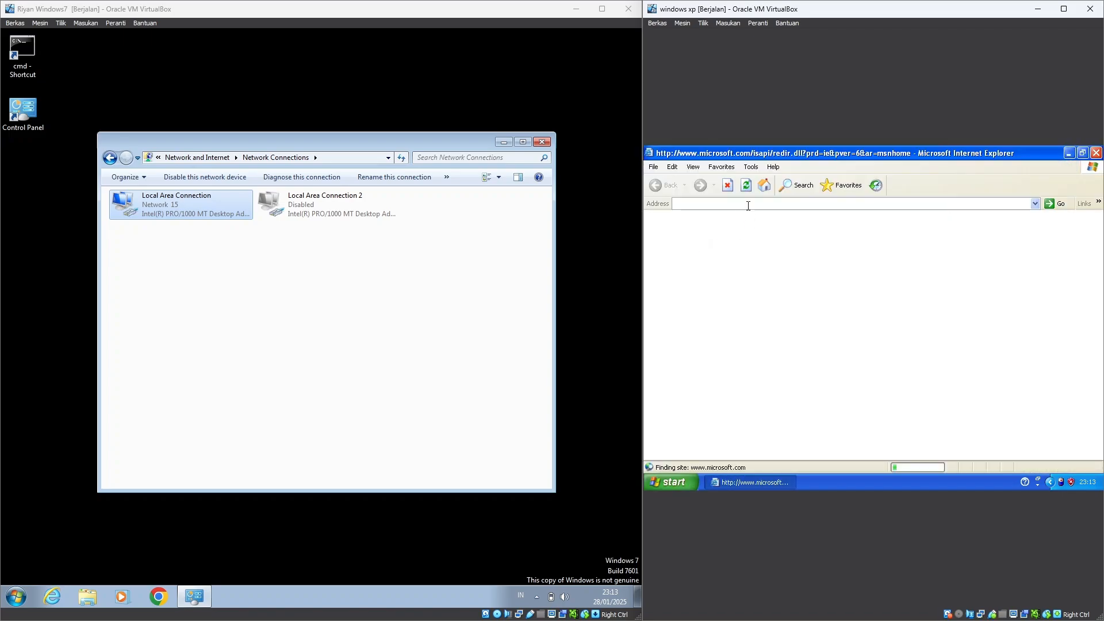
{"action": "left_click", "coordinate": [1069, 154]}
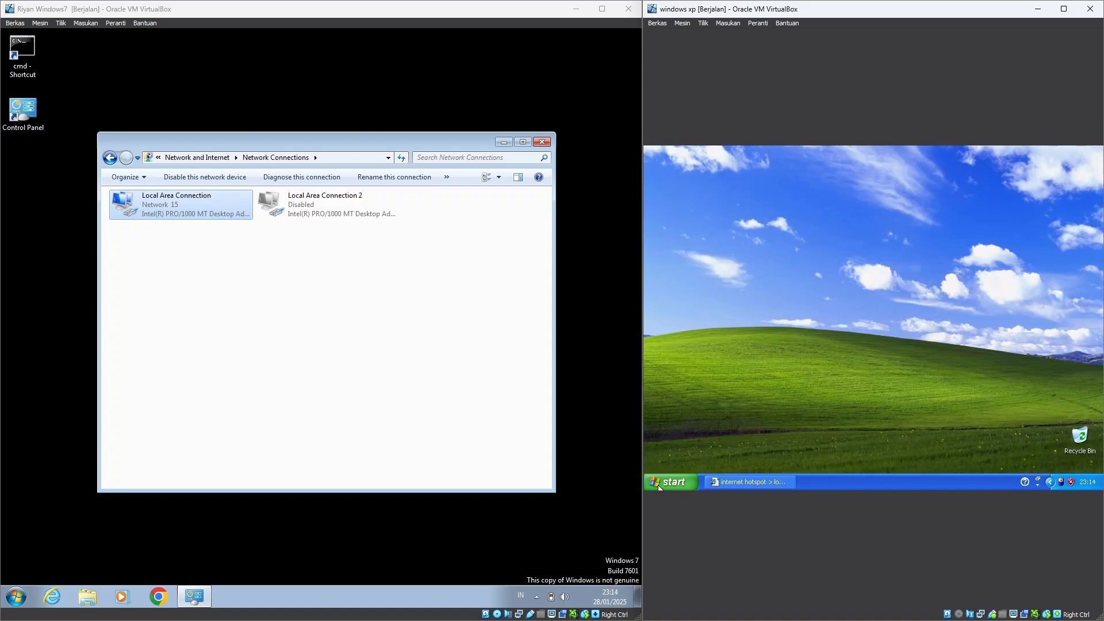
Run ping 8.8.8.8 in Command Prompt, which fails before hotspot login
{"action": "key", "text": "super+r"}
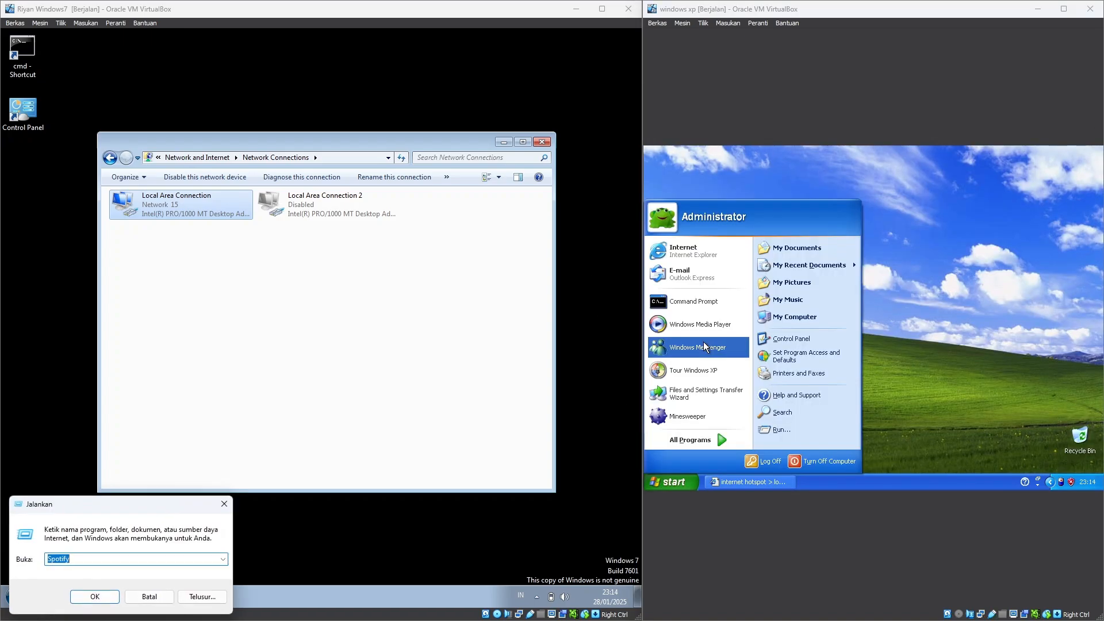
{"action": "left_click", "coordinate": [693, 302]}
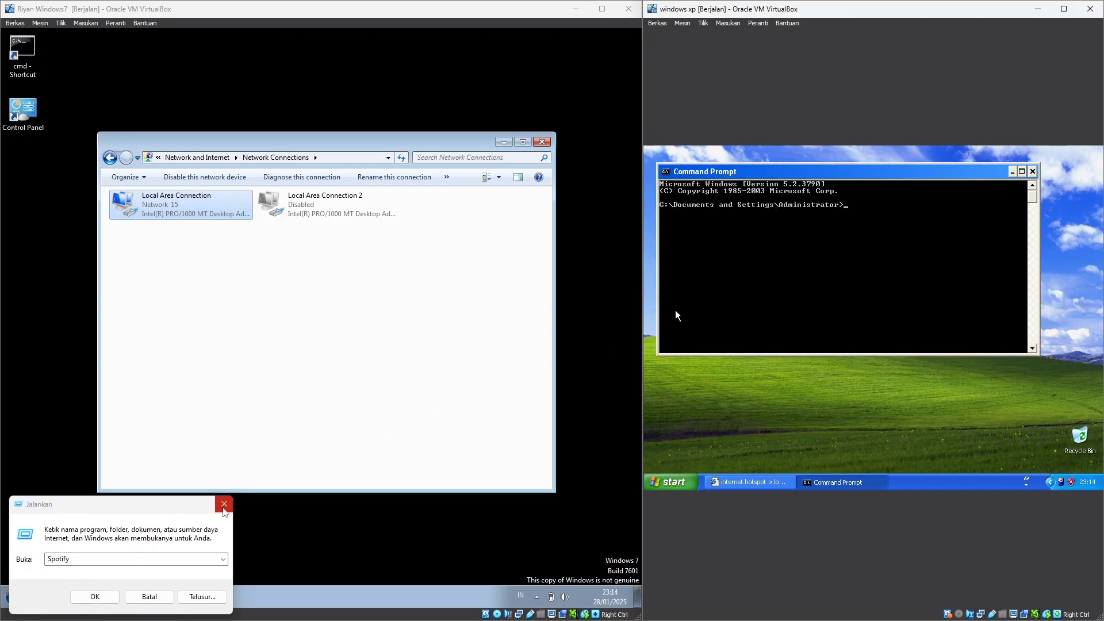
{"action": "left_click", "coordinate": [224, 504]}
{"action": "left_click", "coordinate": [899, 260]}
{"action": "type", "text": "pin"}
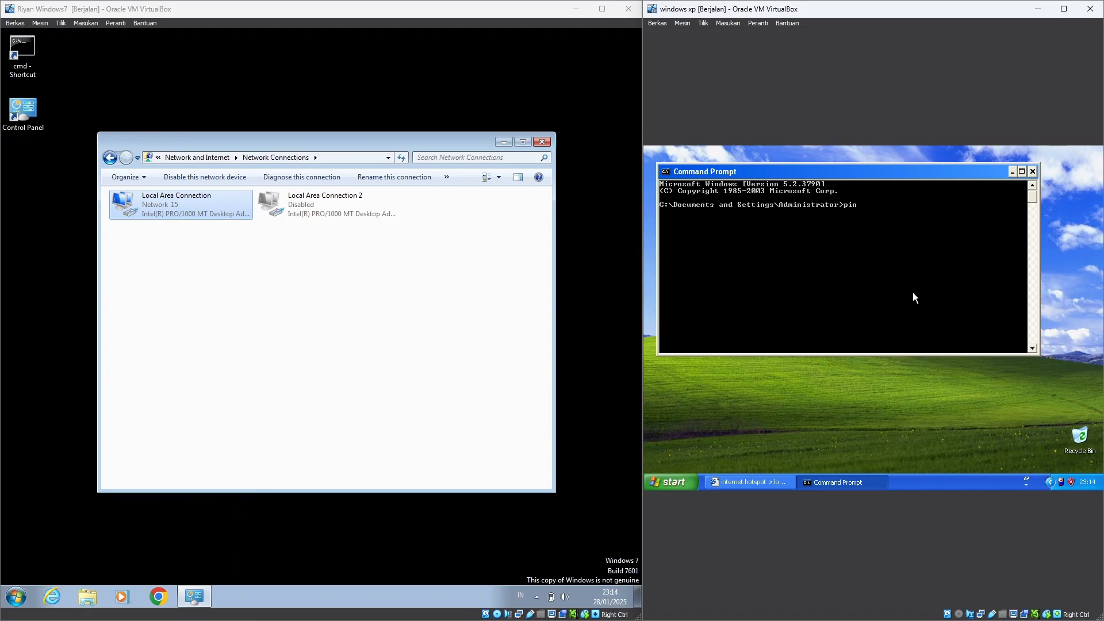
{"action": "type", "text": "g 8.8.8.8"}
{"action": "key", "text": "Return"}
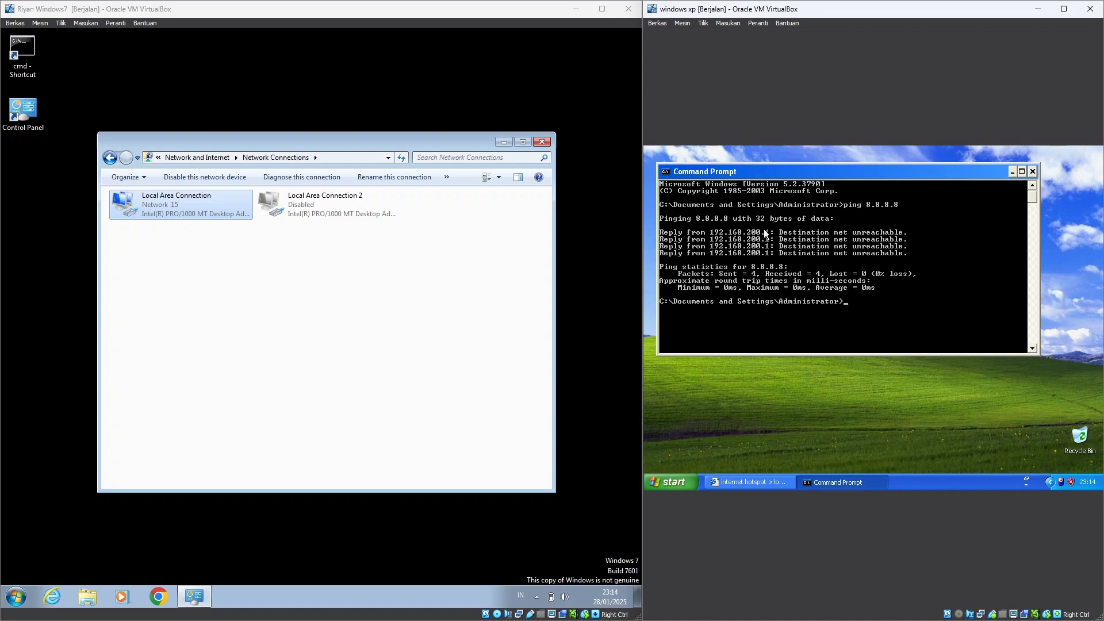
Restore the hotspot login page and focus its username field
{"action": "left_click", "coordinate": [775, 482]}
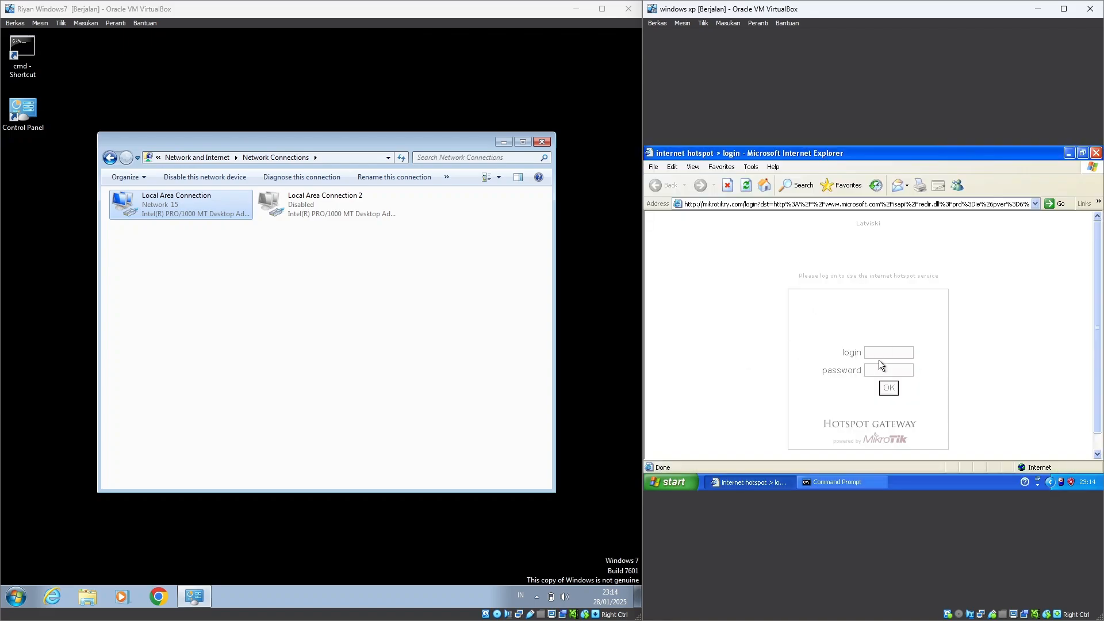
{"action": "left_click", "coordinate": [881, 350]}
{"action": "key", "text": "alt+Tab"}
{"action": "key", "text": "alt+Tab"}
Log into the hotspot with the first voucher's username and password
{"action": "key", "text": "alt+Tab"}
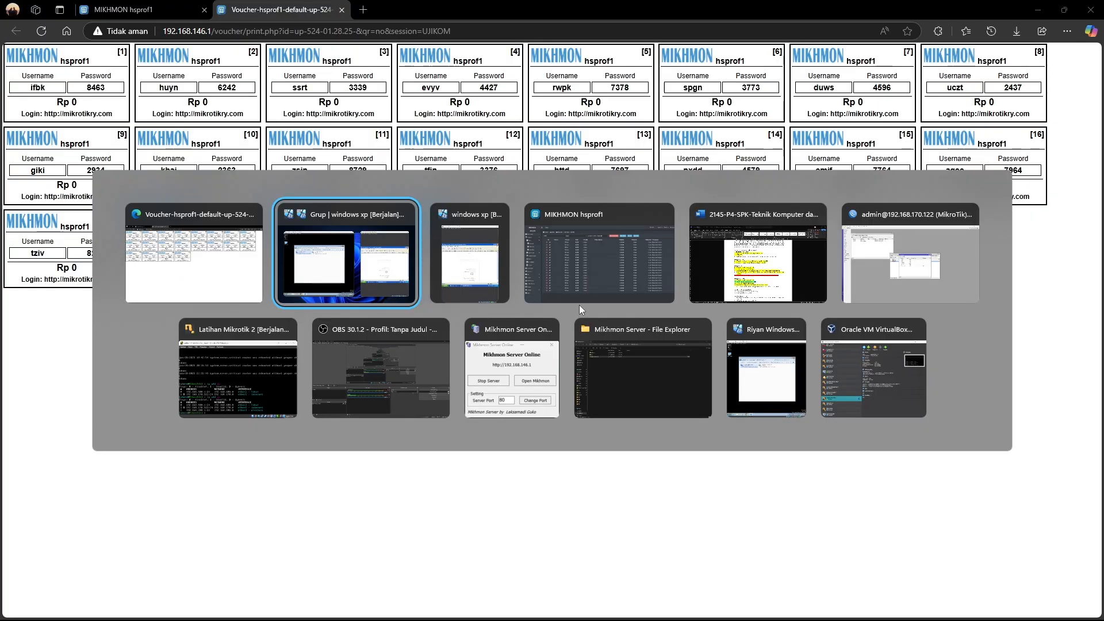
{"action": "key", "text": "alt+Tab"}
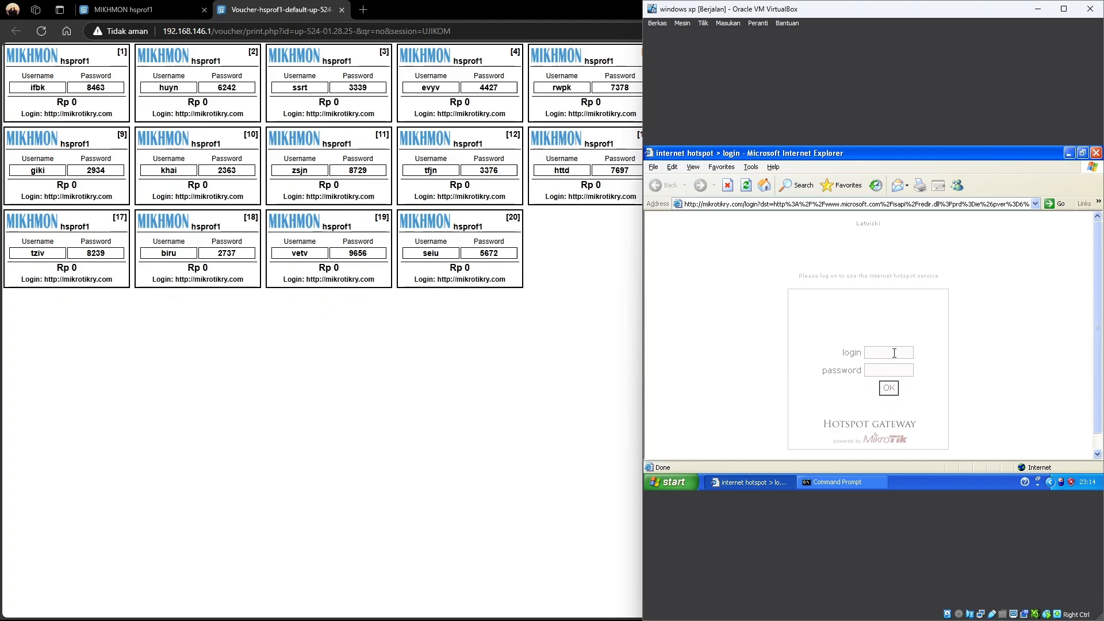
{"action": "type", "text": "ifbk"}
{"action": "left_click", "coordinate": [895, 372]}
{"action": "left_click", "coordinate": [890, 390]}
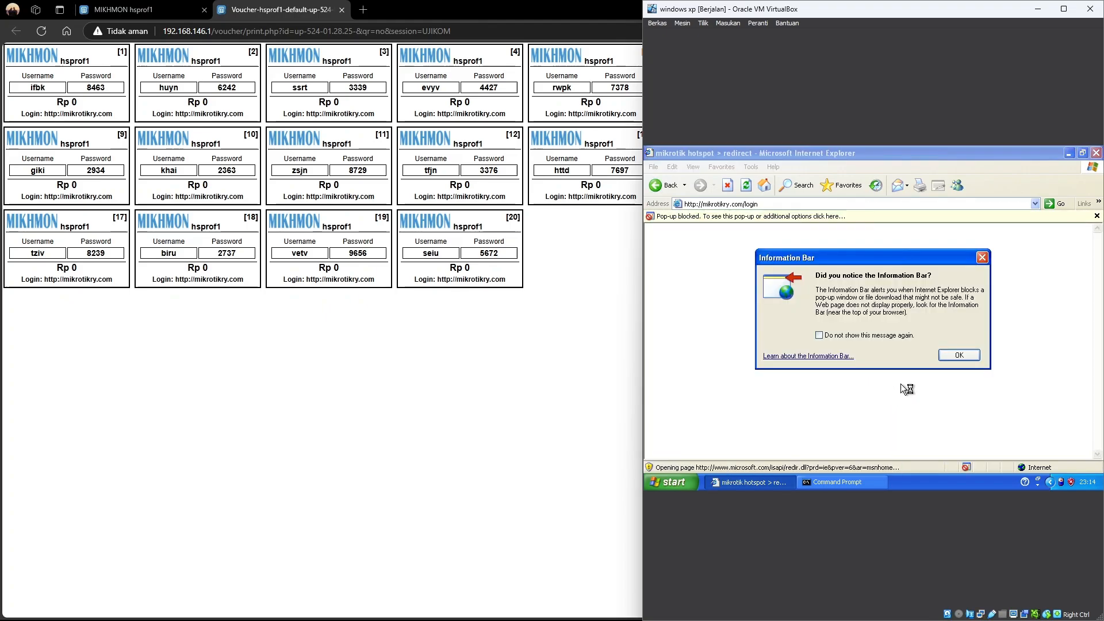
{"action": "left_click", "coordinate": [955, 355]}
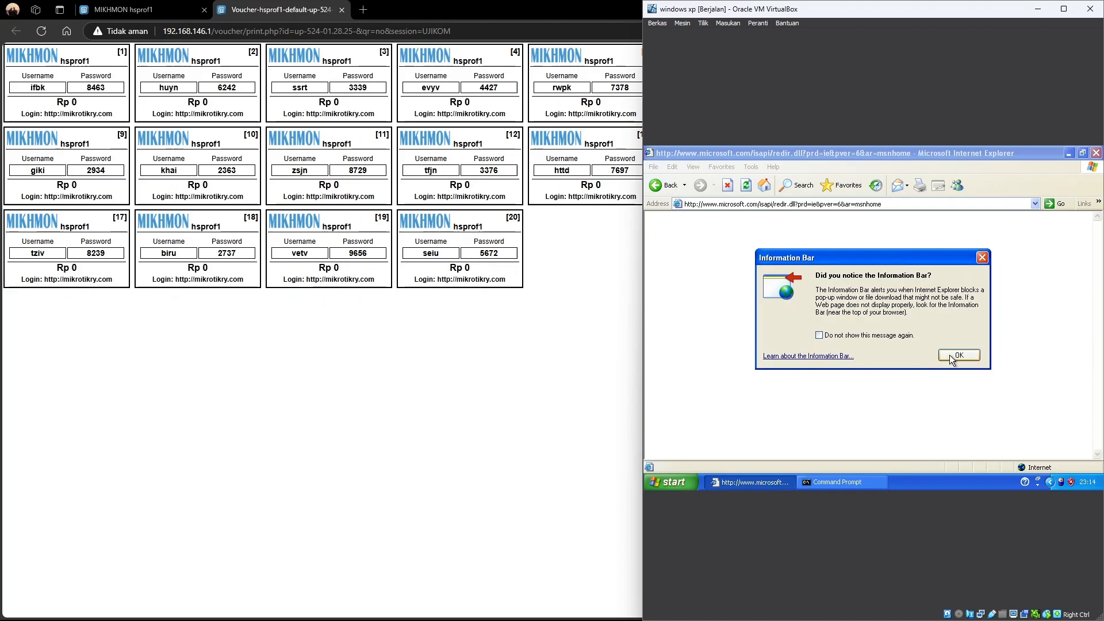
Open mikrotikry.com to view the hotspot login status page
{"action": "left_click", "coordinate": [888, 205]}
{"action": "type", "text": "mk"}
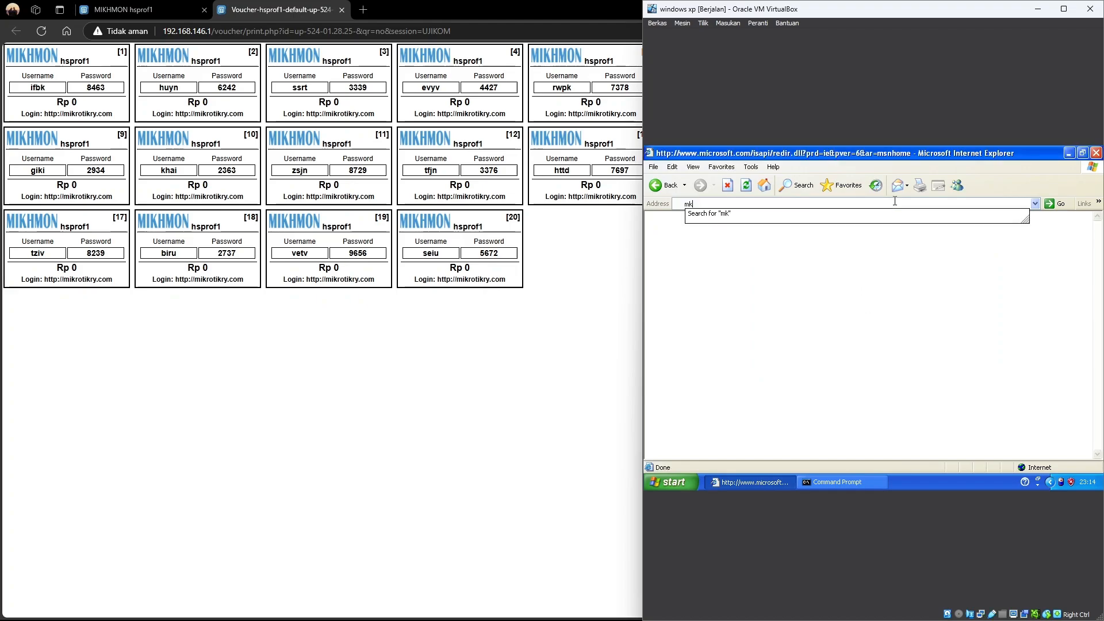
{"action": "key", "text": "BackSpace"}
{"action": "type", "text": "ikroti"}
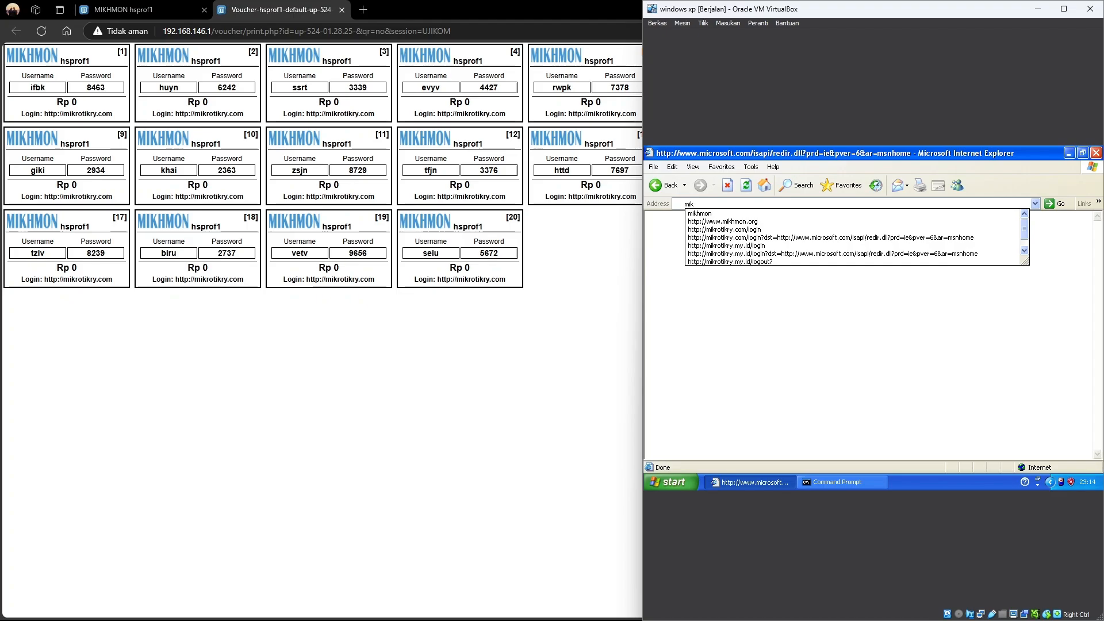
{"action": "type", "text": "kry"}
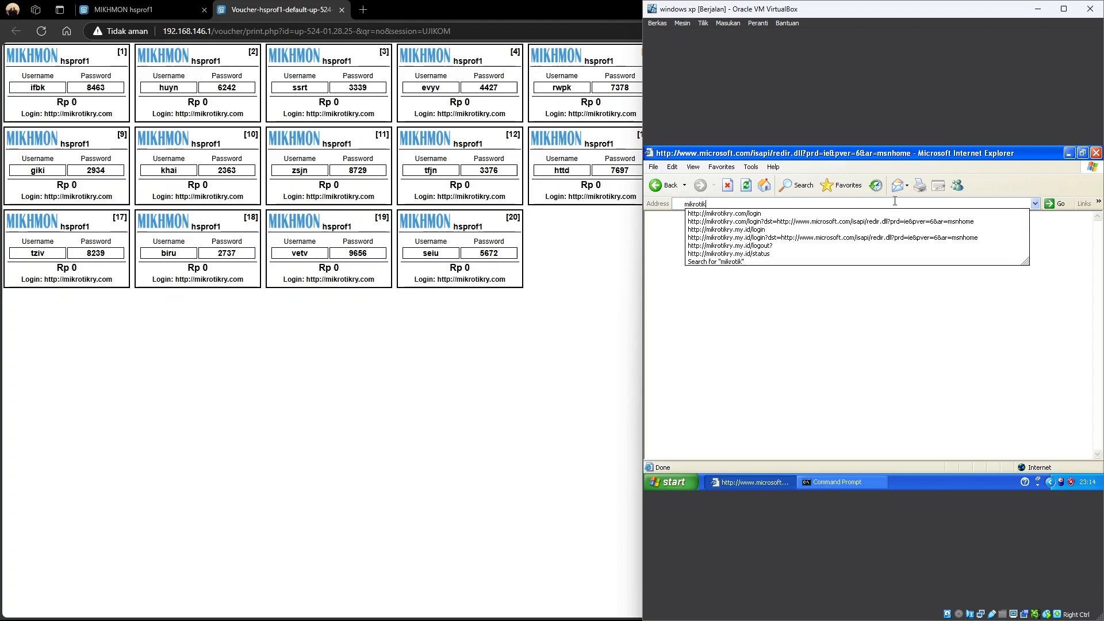
{"action": "type", "text": ".com"}
{"action": "key", "text": "Return"}
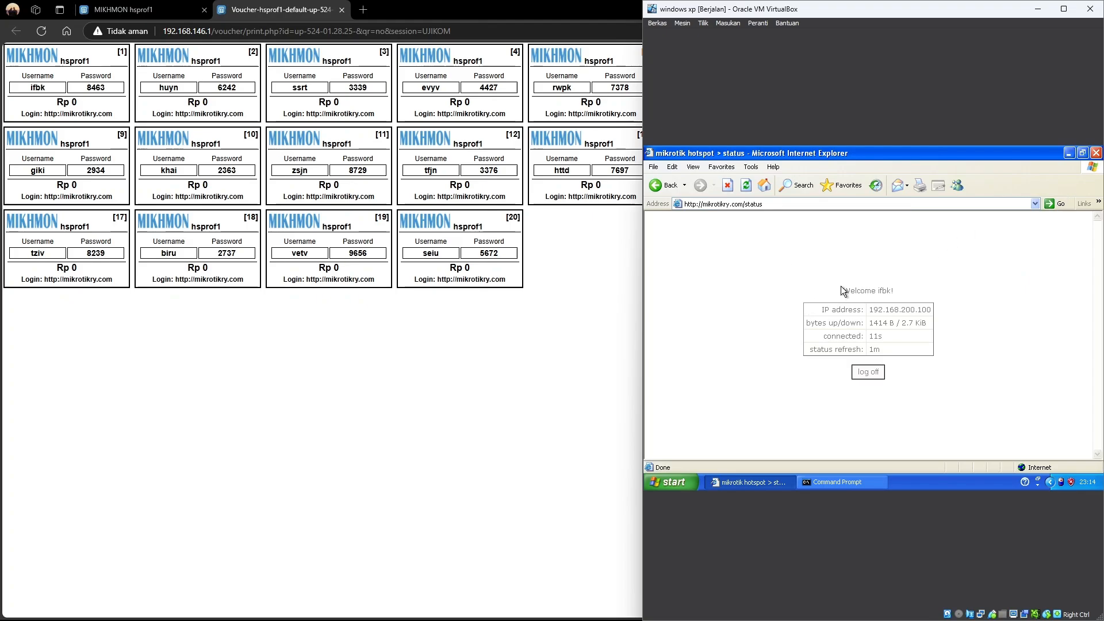
{"action": "left_click_drag", "start_coordinate": [841, 286], "coordinate": [909, 370]}
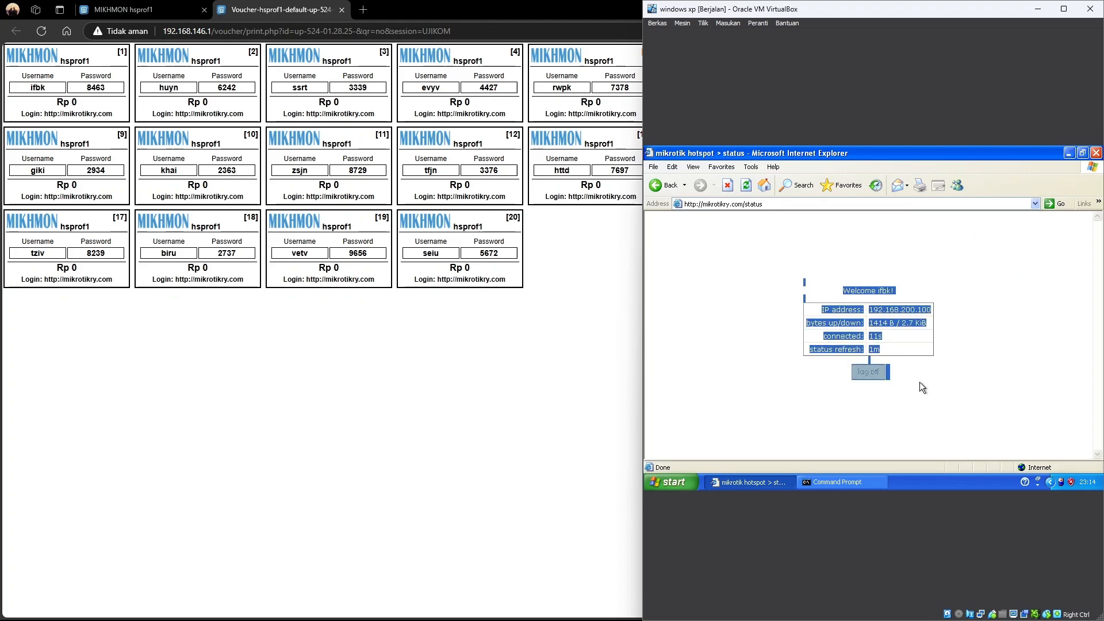
{"action": "left_click", "coordinate": [920, 382]}
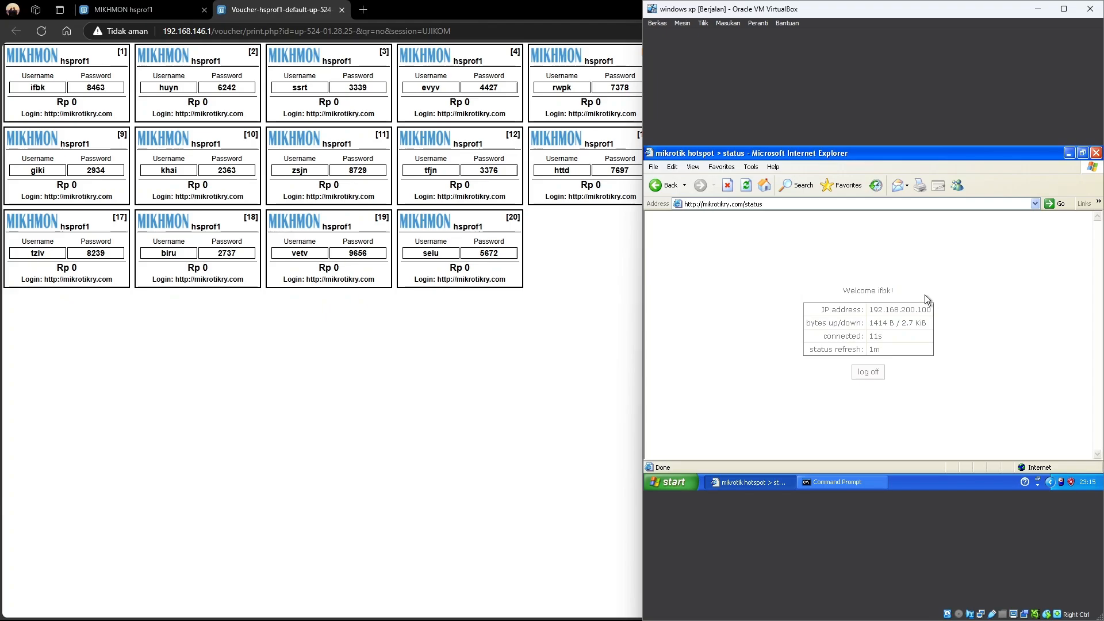
Rerun ping 8.8.8.8 in Command Prompt, now getting replies with 0% loss
{"action": "left_click", "coordinate": [845, 481]}
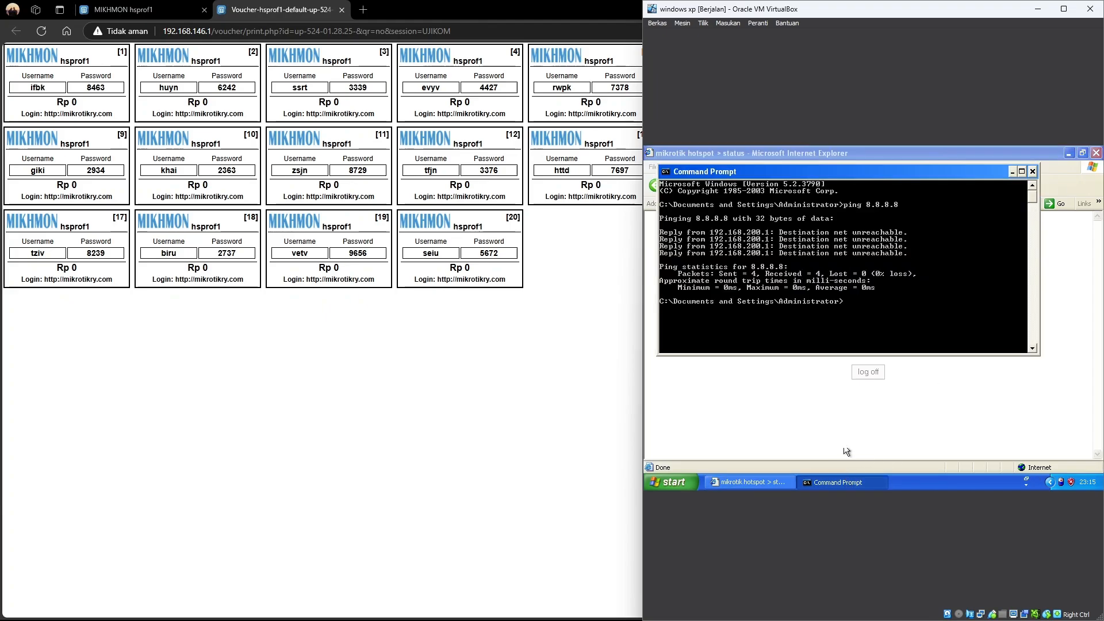
{"action": "key", "text": "Return"}
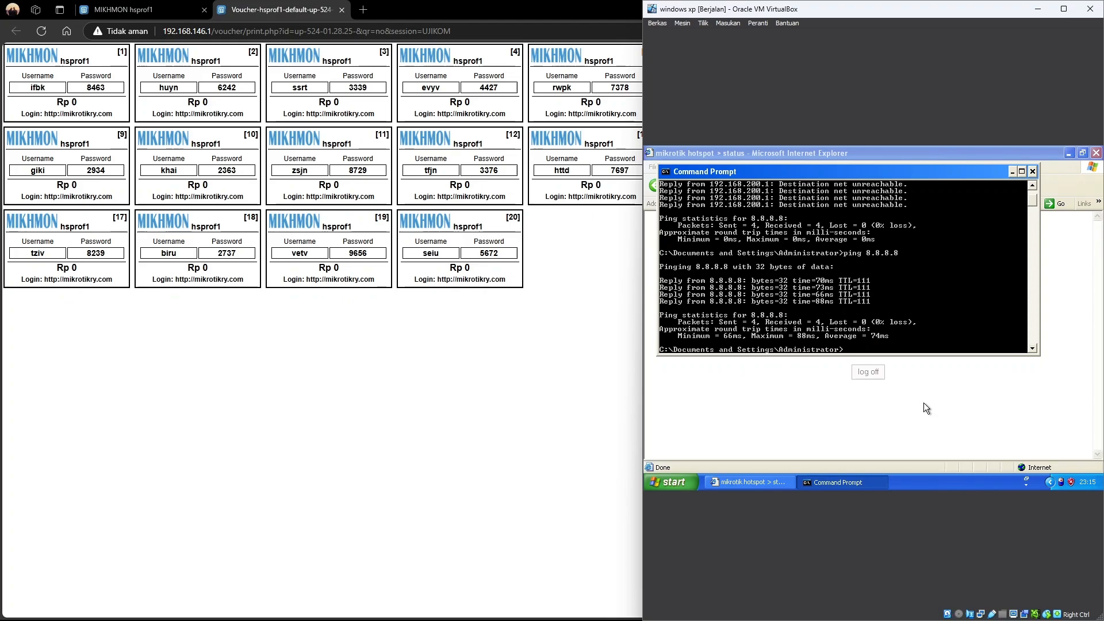
{"action": "key", "text": "alt+Tab"}
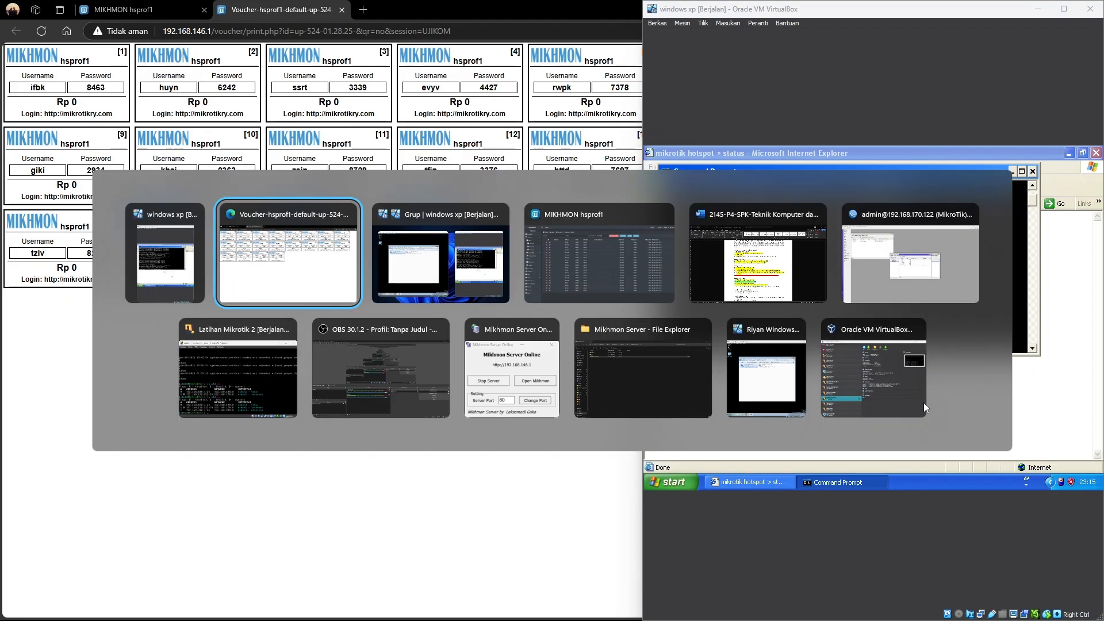
Review Jaringan Wireless items 11–14 and item 15's hotspot usage hours ending at 16.00
{"action": "key", "text": "alt+Tab"}
{"action": "key", "text": "alt+Tab"}
{"action": "key", "text": "alt+Tab"}
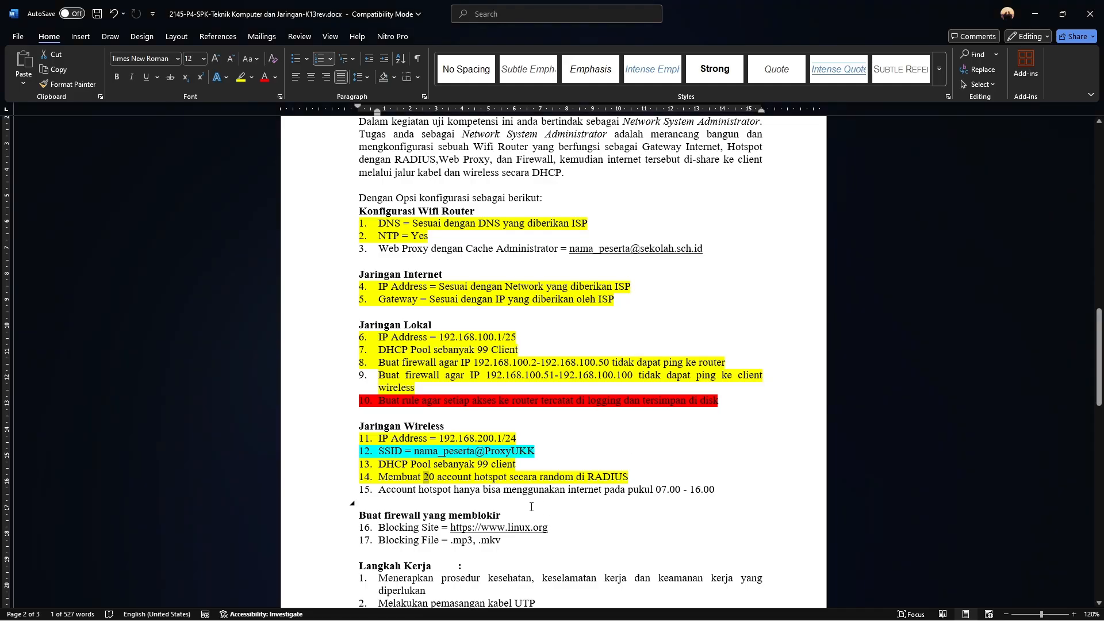
{"action": "left_click", "coordinate": [385, 436]}
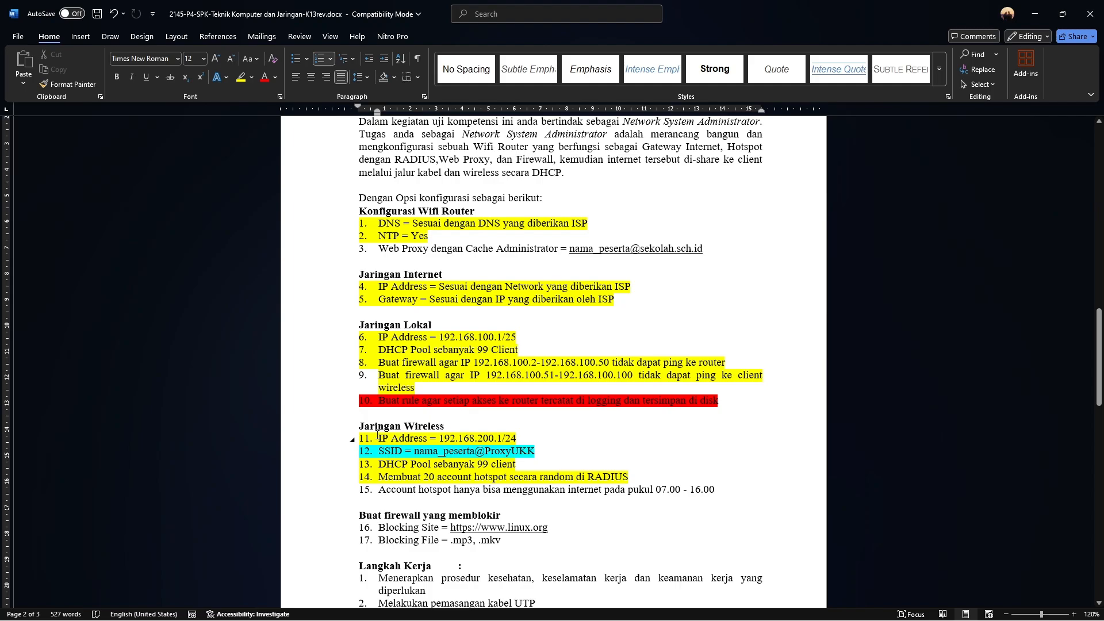
{"action": "left_click_drag", "start_coordinate": [378, 436], "coordinate": [613, 477]}
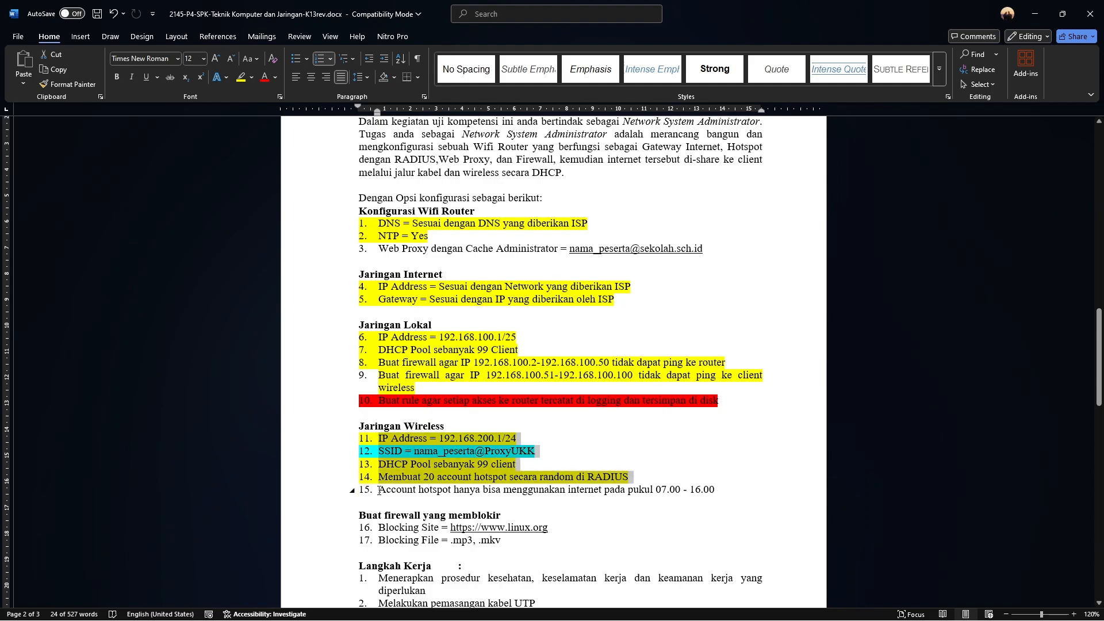
{"action": "left_click_drag", "start_coordinate": [379, 490], "coordinate": [727, 478]}
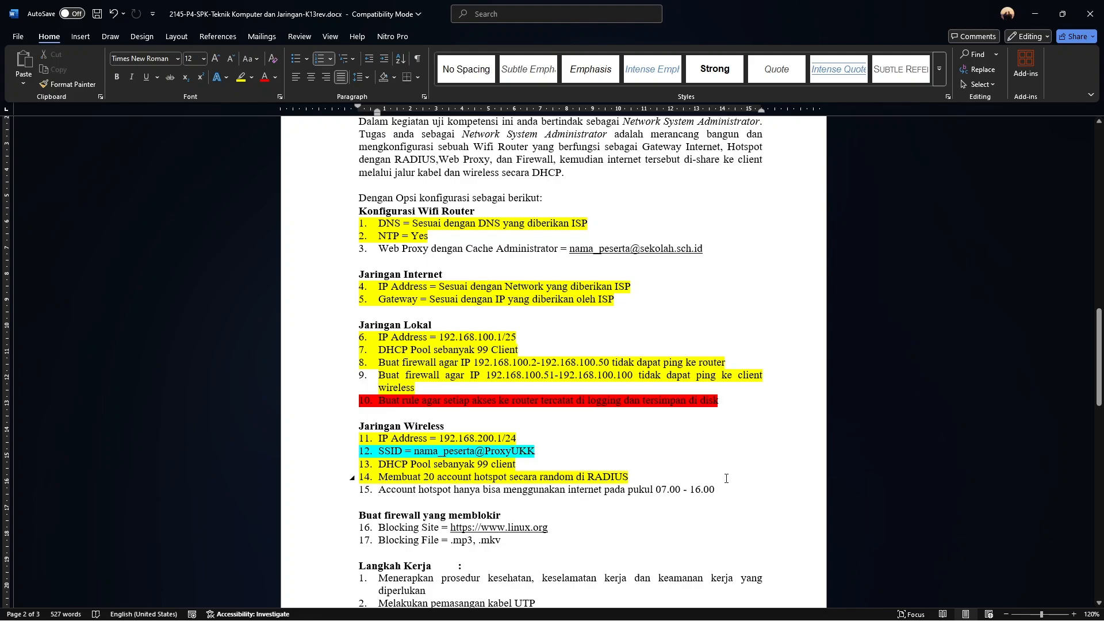
{"action": "left_click_drag", "start_coordinate": [716, 490], "coordinate": [691, 491]}
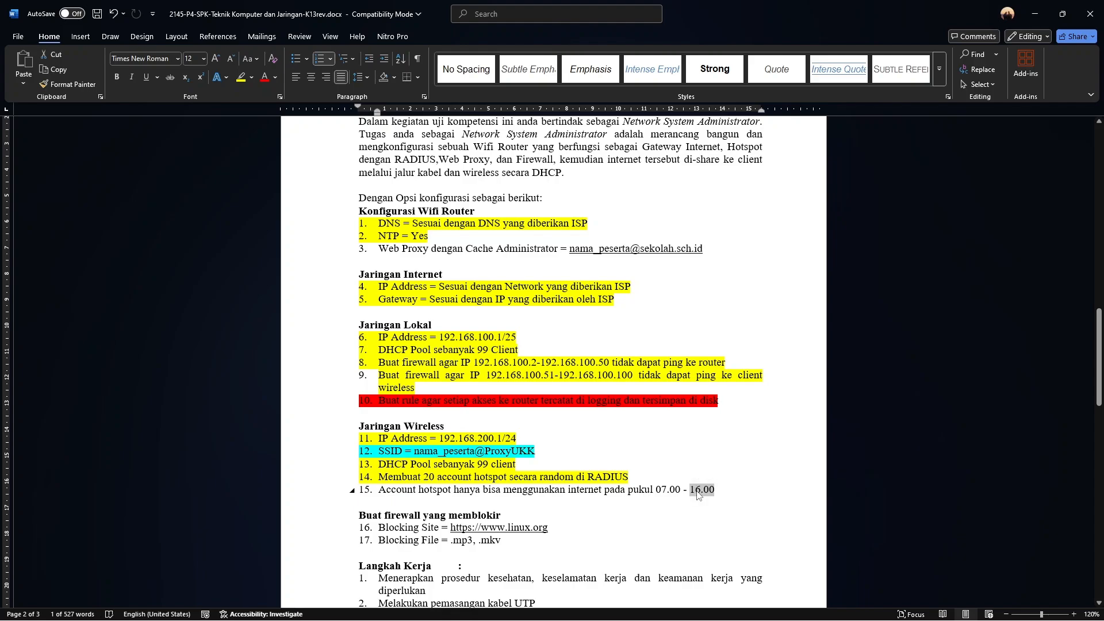
{"action": "left_click", "coordinate": [696, 491]}
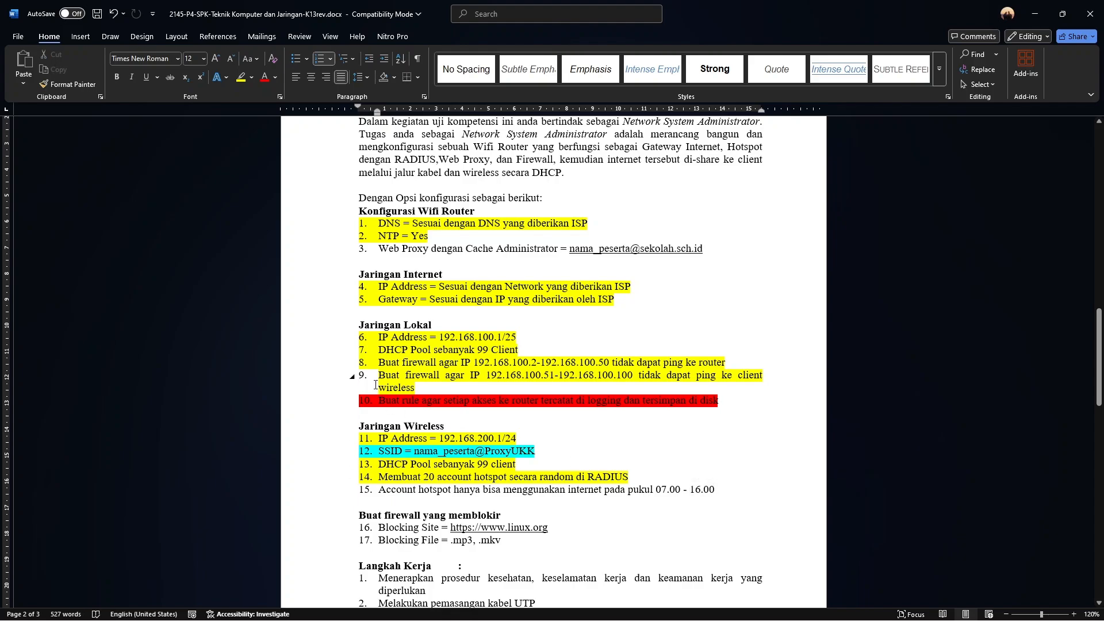
Review firewall item 9 and item 10's logging rule, then bring the VirtualBox machines back
{"action": "left_click_drag", "start_coordinate": [378, 377], "coordinate": [420, 388]}
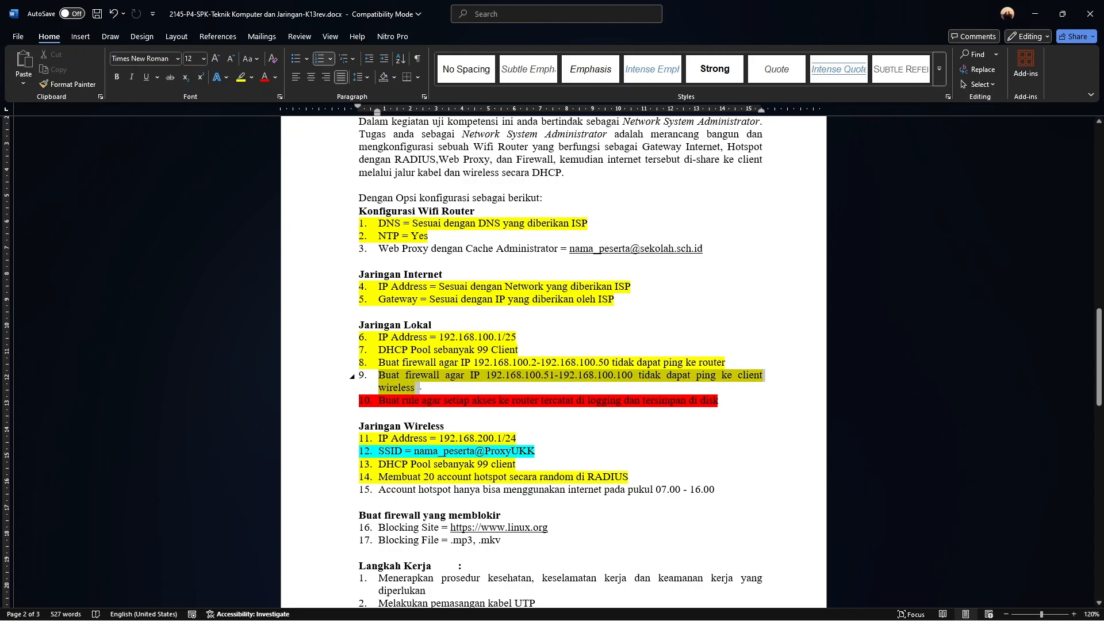
{"action": "left_click", "coordinate": [378, 405]}
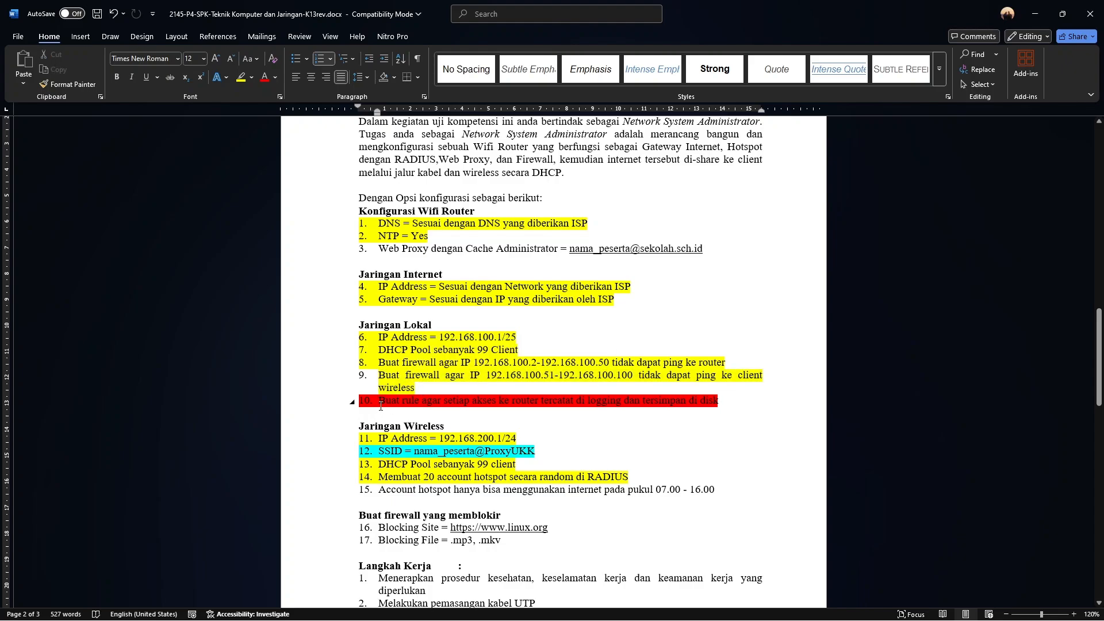
{"action": "left_click_drag", "start_coordinate": [401, 402], "coordinate": [719, 404]}
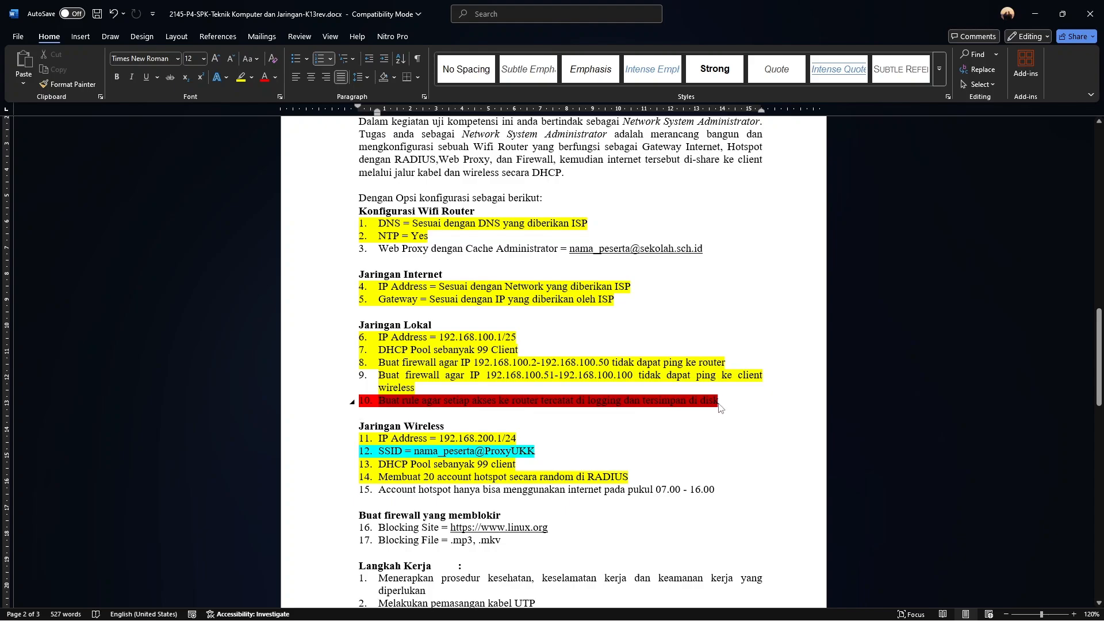
{"action": "left_click", "coordinate": [610, 476]}
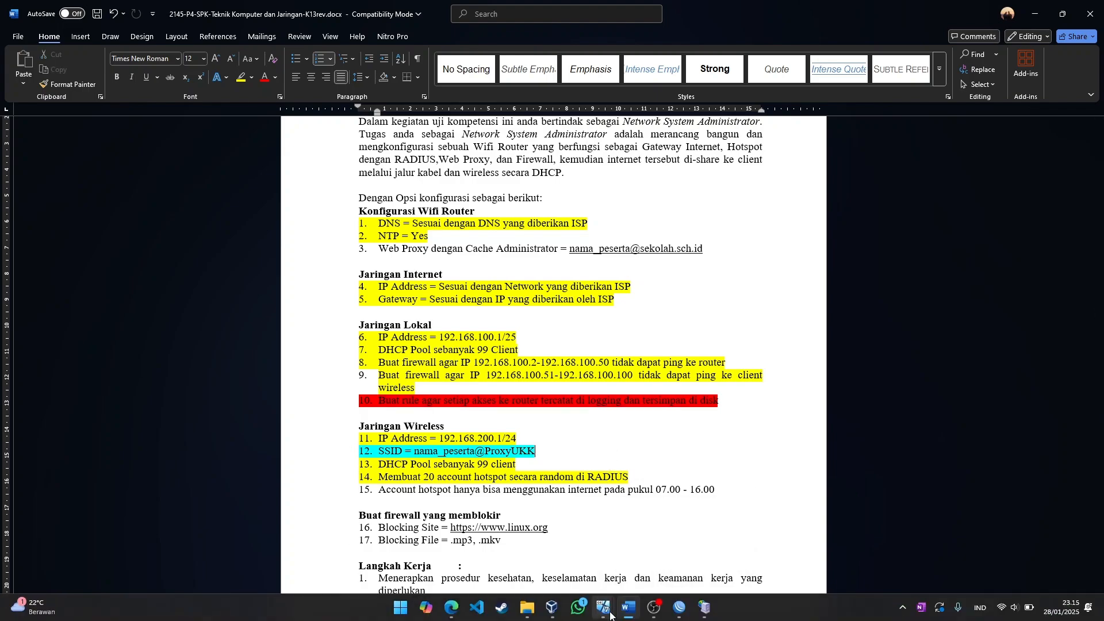
{"action": "mouse_move", "coordinate": [614, 615]}
{"action": "left_click", "coordinate": [485, 529]}
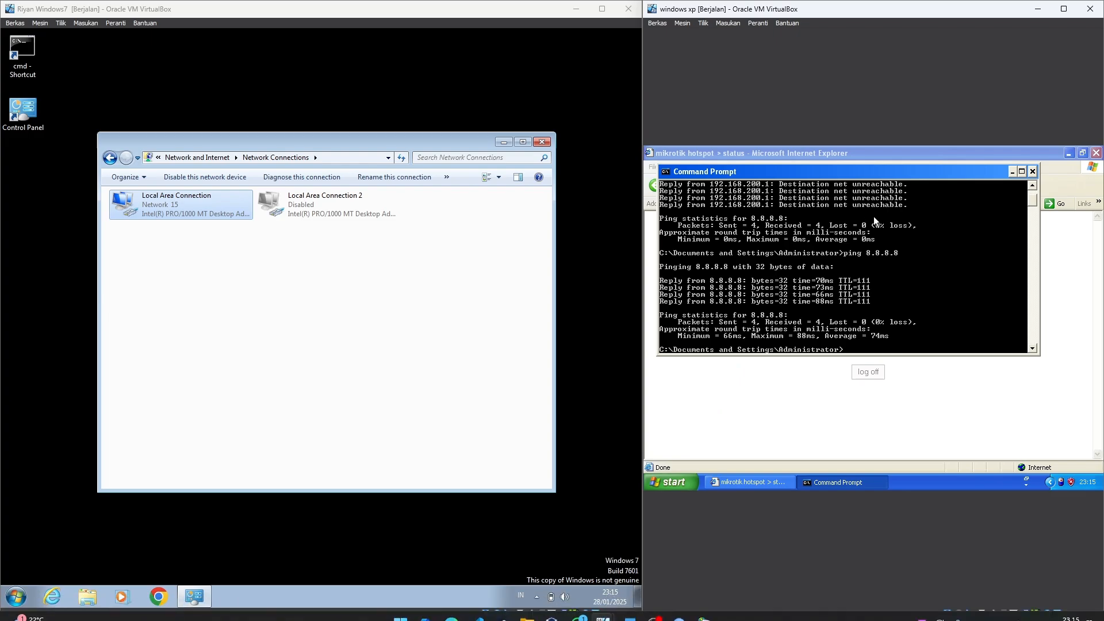